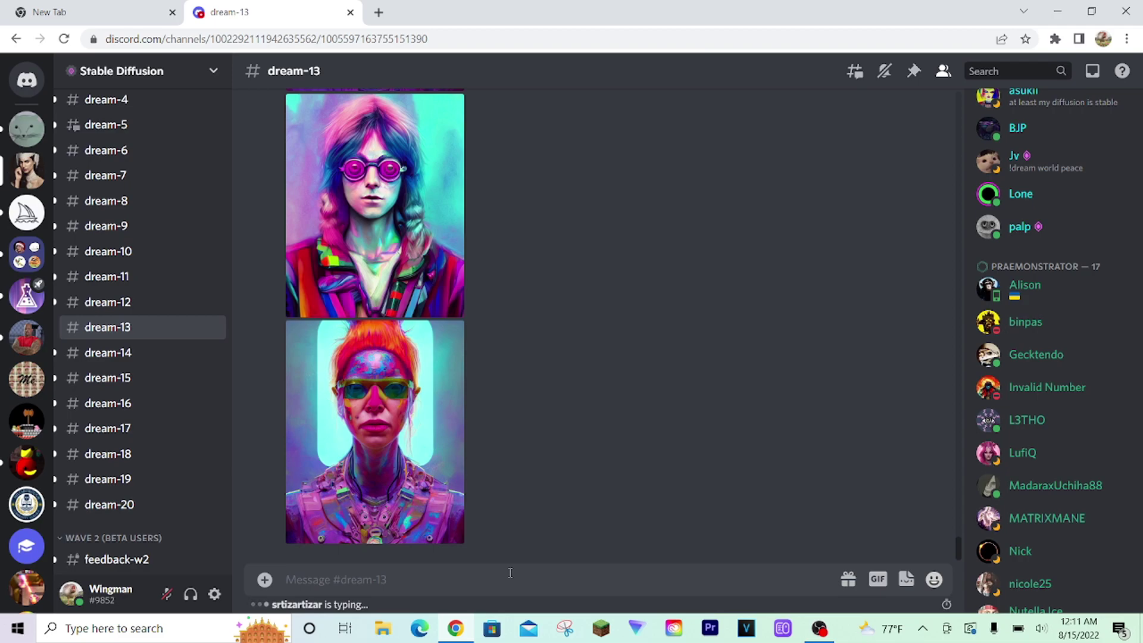
Send the prompt "!dream beach ball in the ocean -S 47548446" in the dream-13 channel.
text(!dream bea)
key(Caps_Lock)
text(CH B)
key(BackSpace)
key(BackSpace)
key(BackSpace)
key(BackSpace)
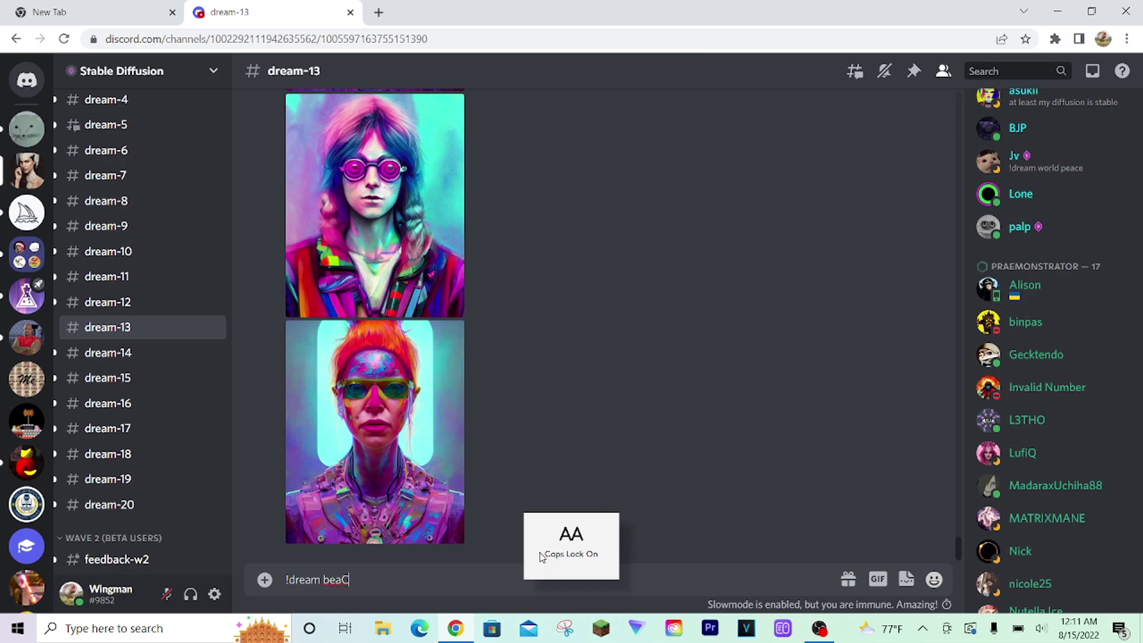
key(Caps_Lock)
text(ch ball in the ocean)
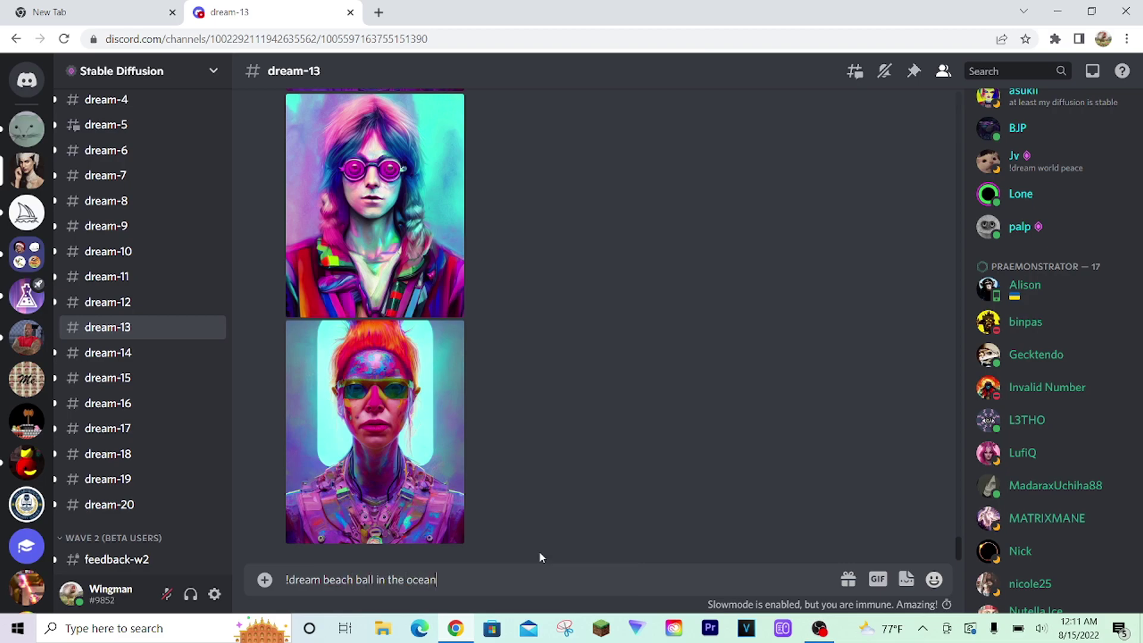
text( -S)
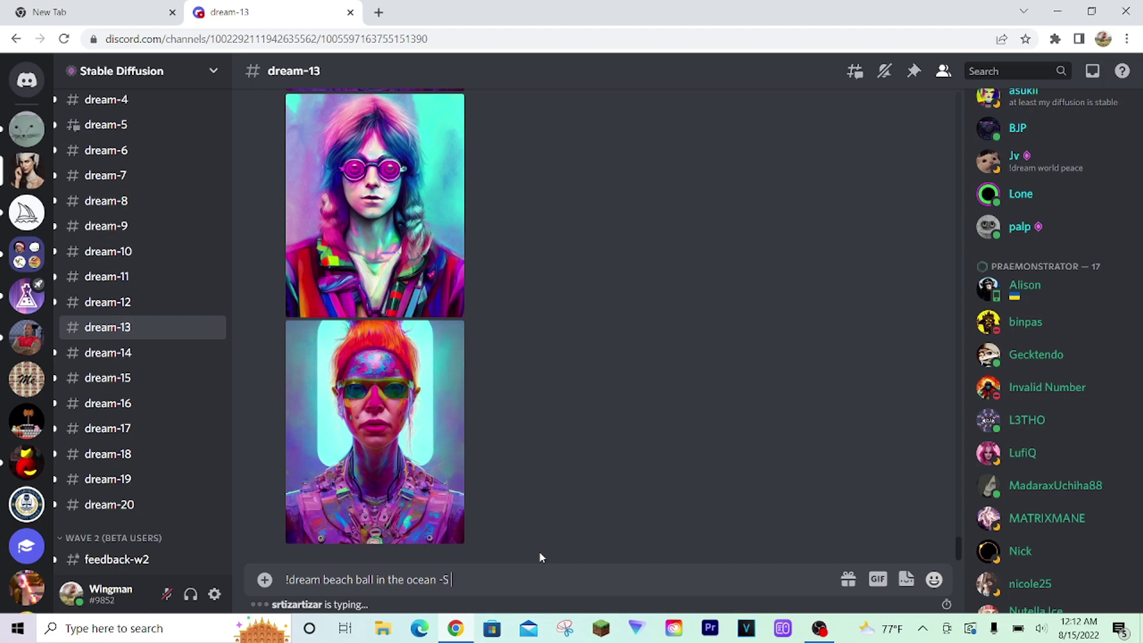
text( 47548446)
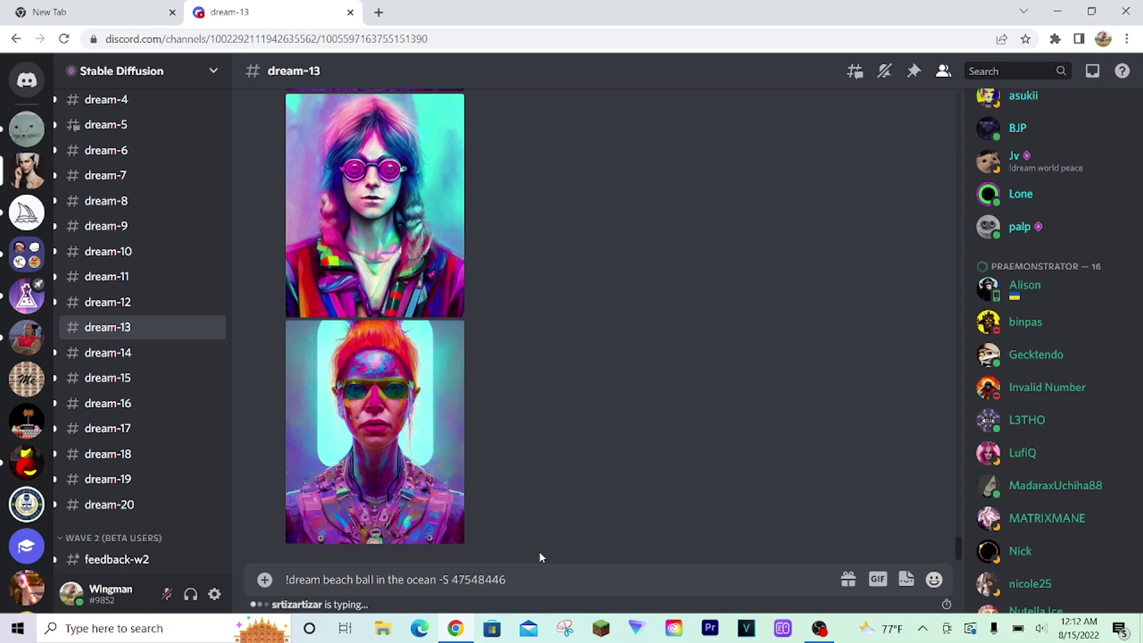
key(Return)
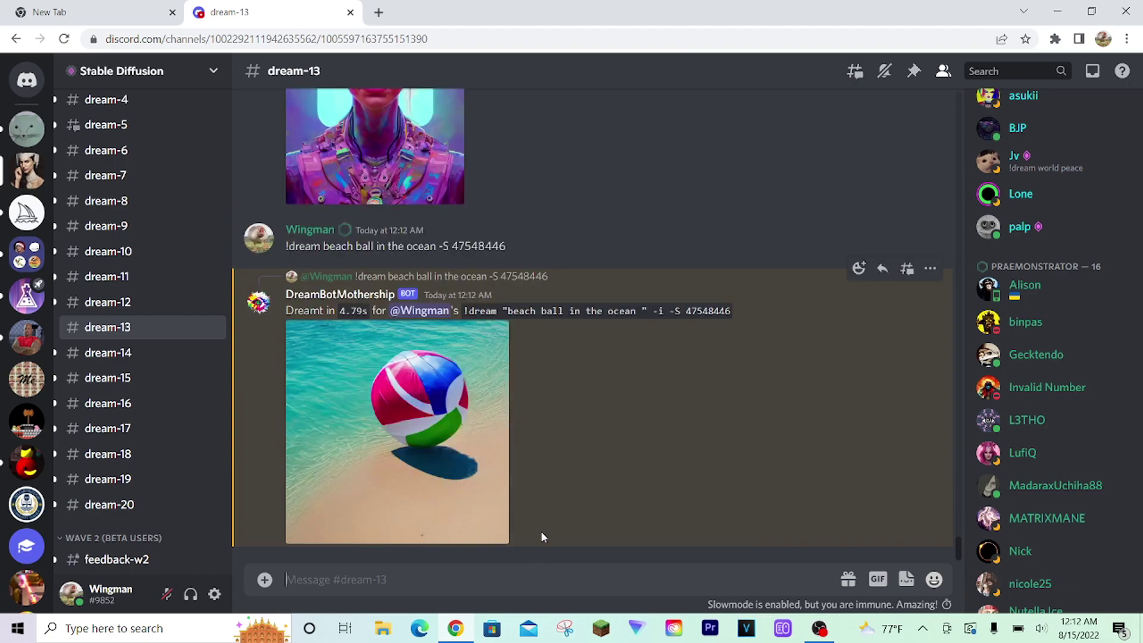
Copy the sent beach ball prompt with seed 47548446 and send it again unchanged.
drag(511, 245, 280, 245)
key(ctrl+c)
right_click(280, 245)
click(309, 257)
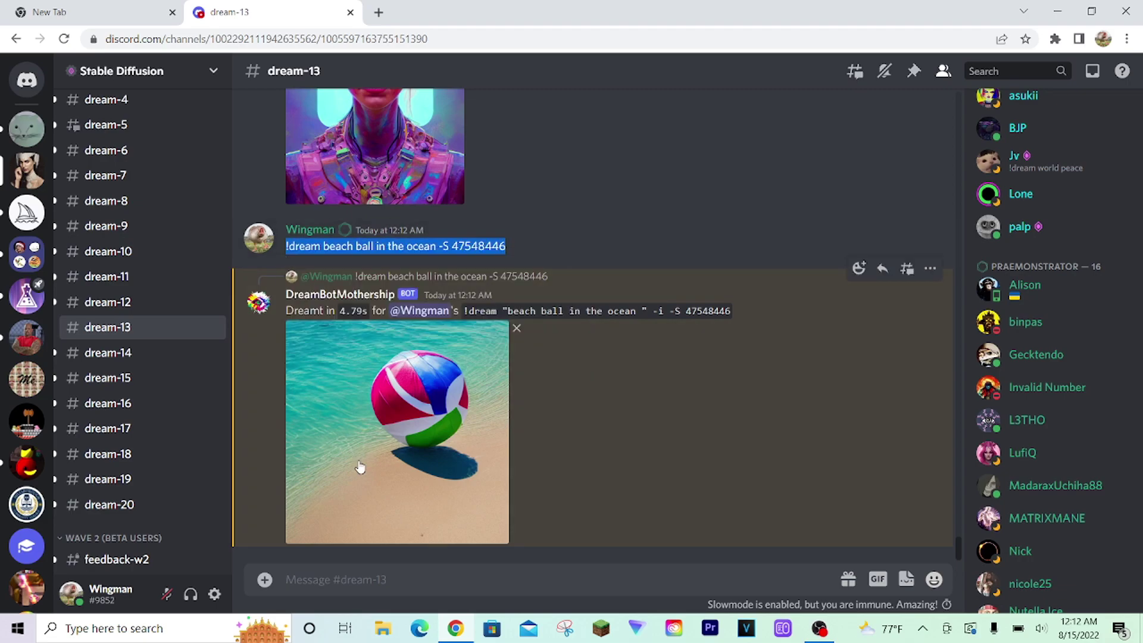
text(.)
key(ctrl+v)
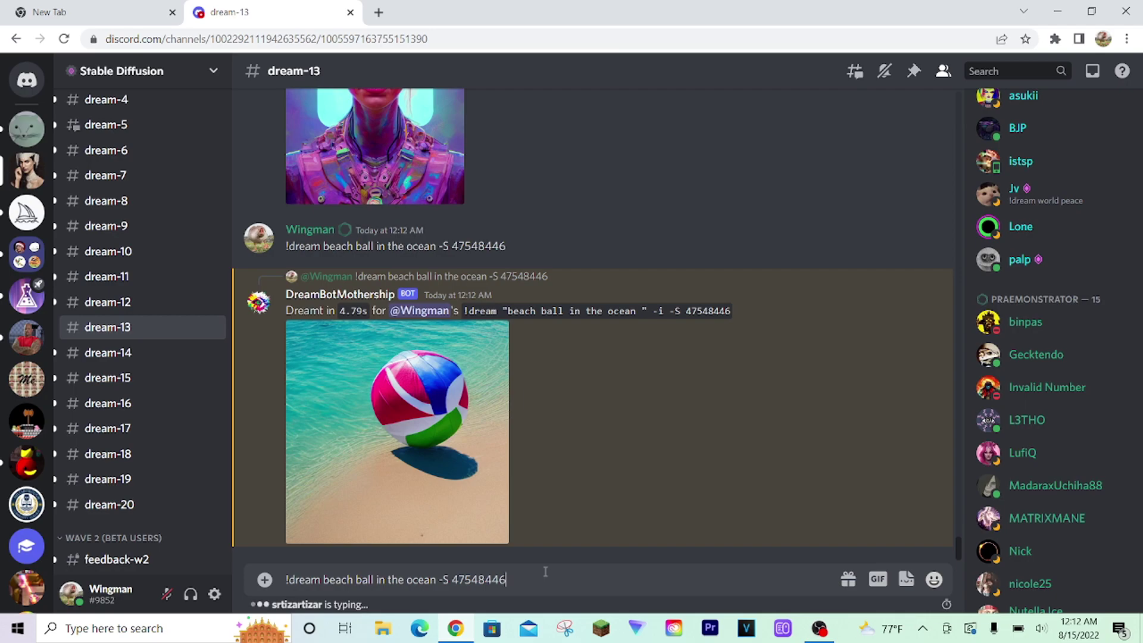
key(Return)
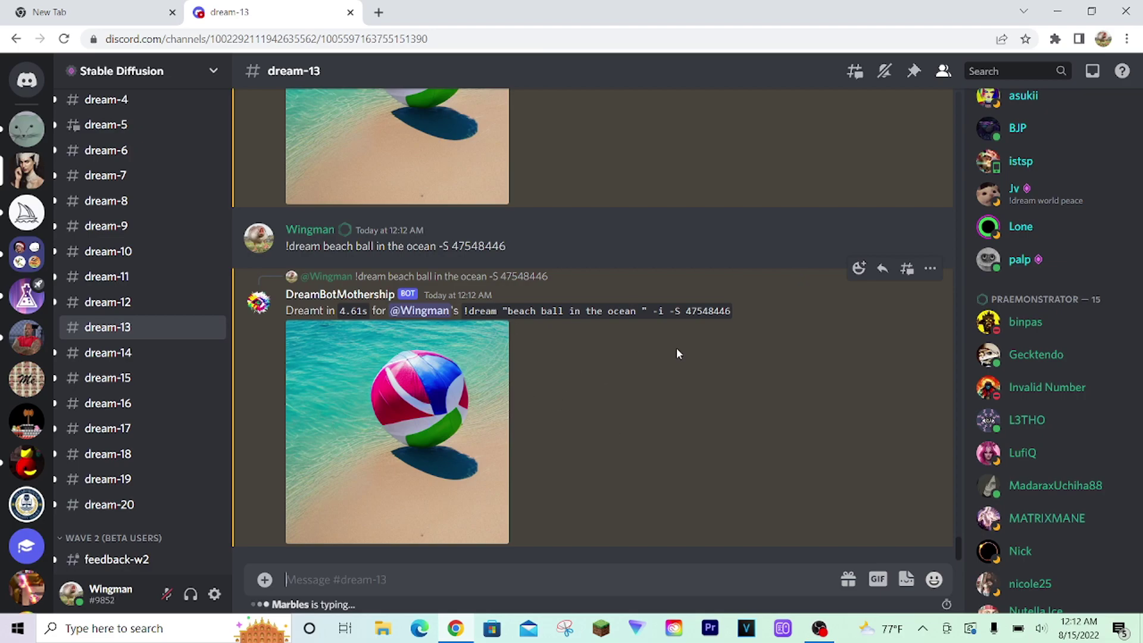
Compare the two beach ball images, then place a copy of their prompt in the message box.
scroll(685, 363, up, 8)
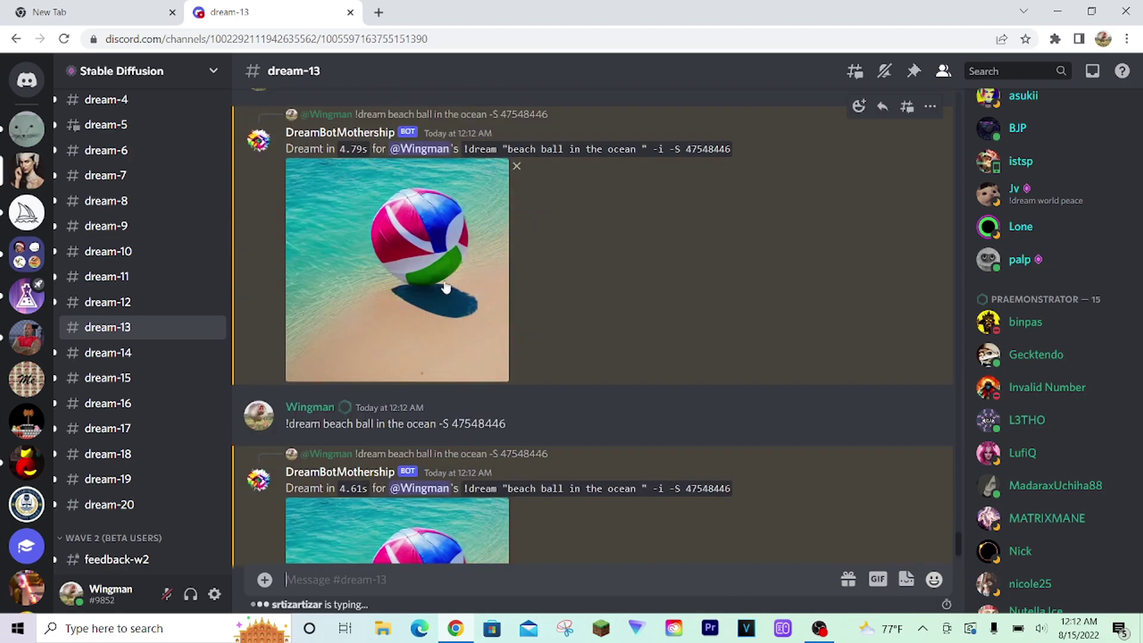
scroll(467, 241, up, 6)
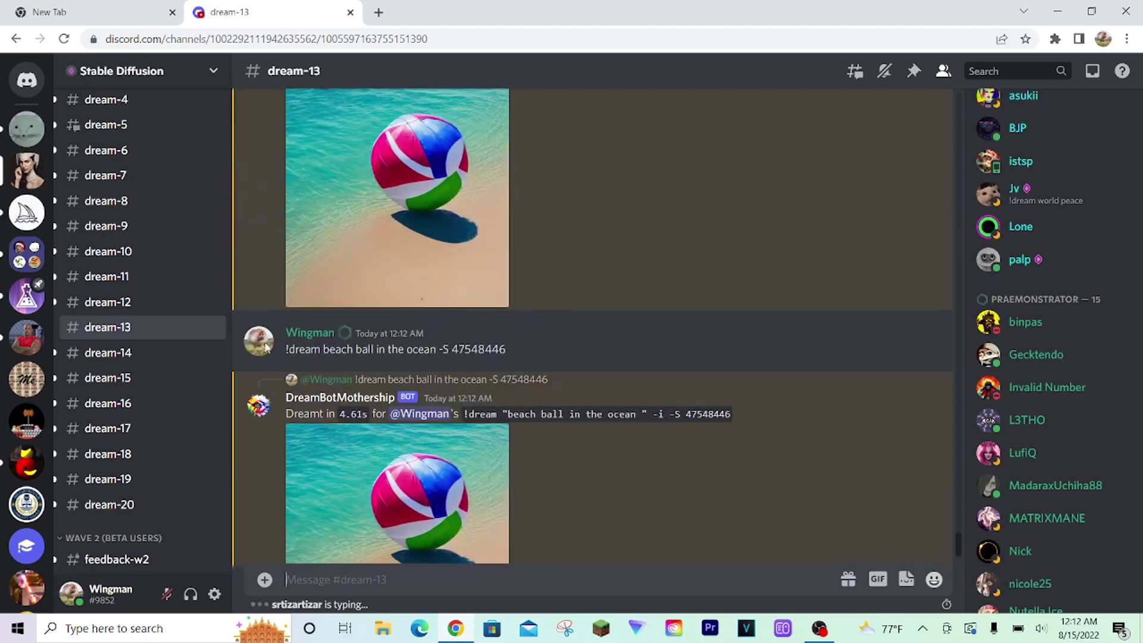
scroll(543, 287, up, 1)
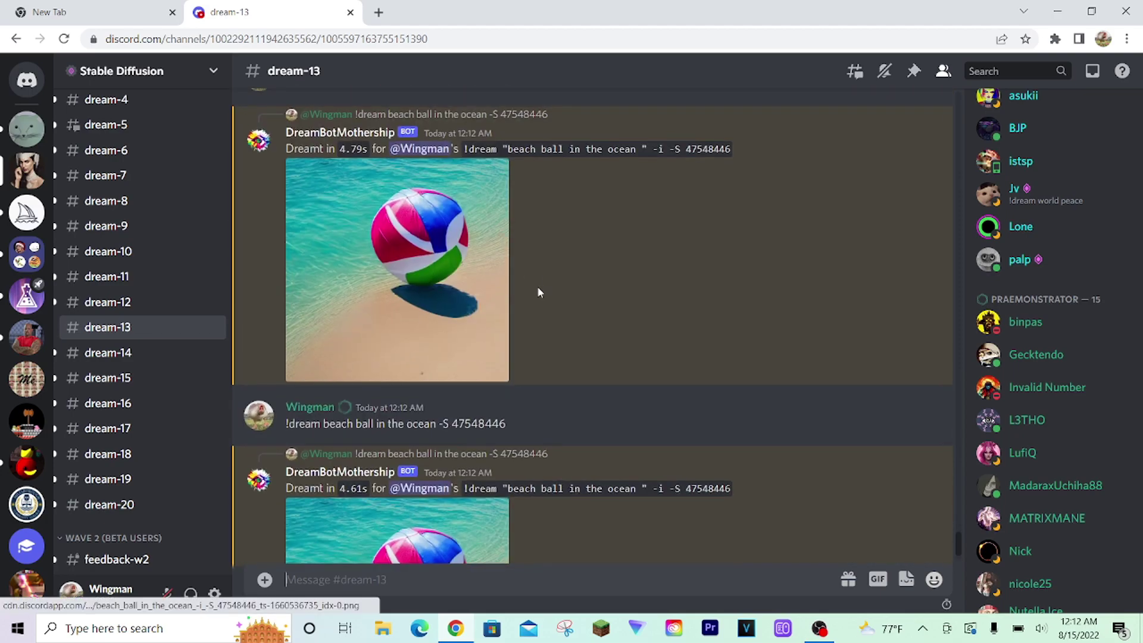
scroll(645, 300, up, 1)
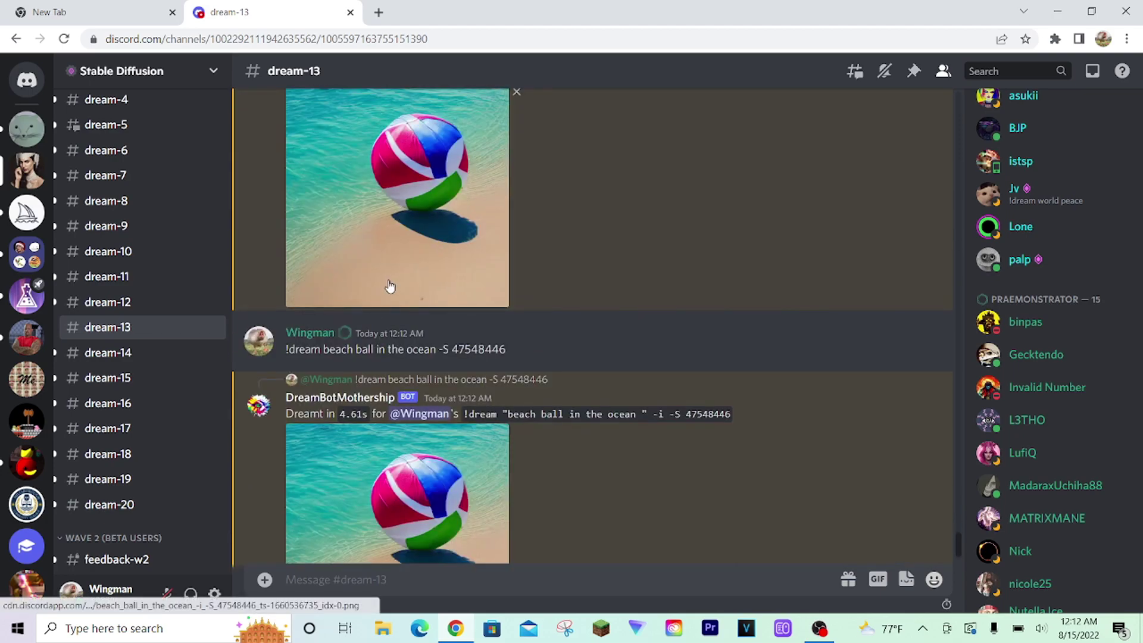
scroll(392, 286, down, 3)
drag(517, 156, 290, 165)
click(291, 164)
click(487, 576)
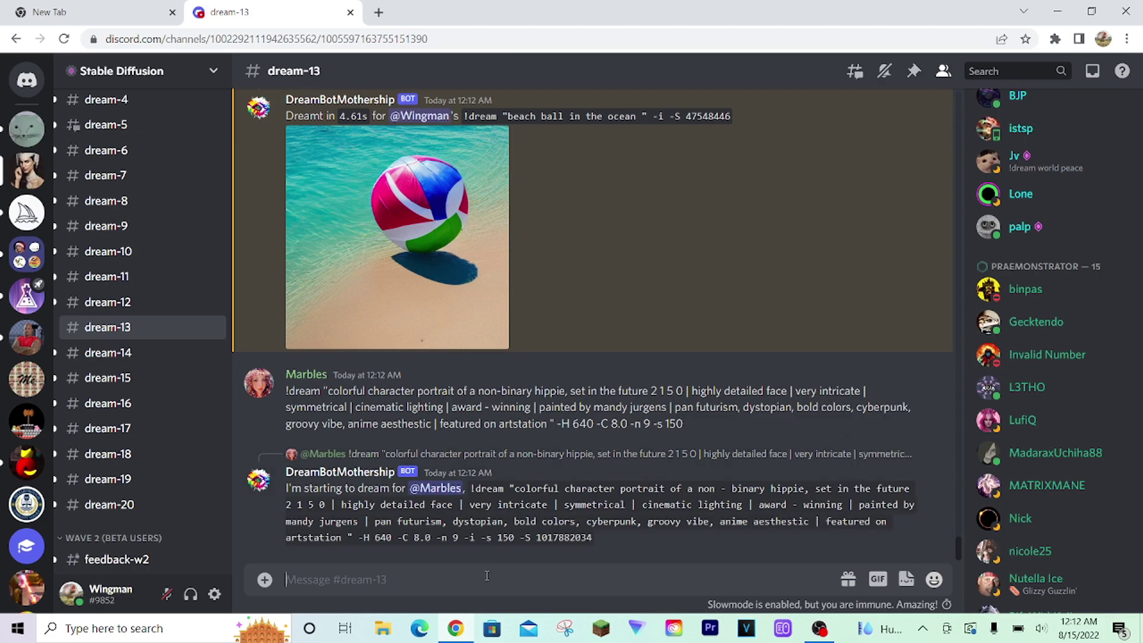
key(ctrl+v)
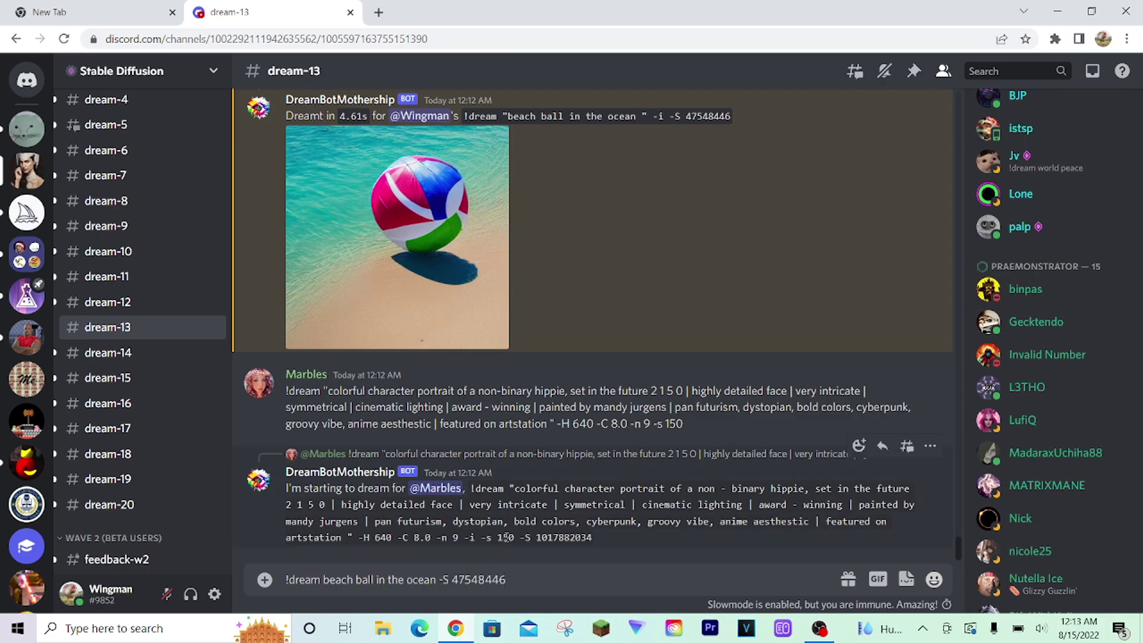
Insert "-C 8" before the -S seed option in the pasted prompt and send it.
click(438, 575)
text(-C)
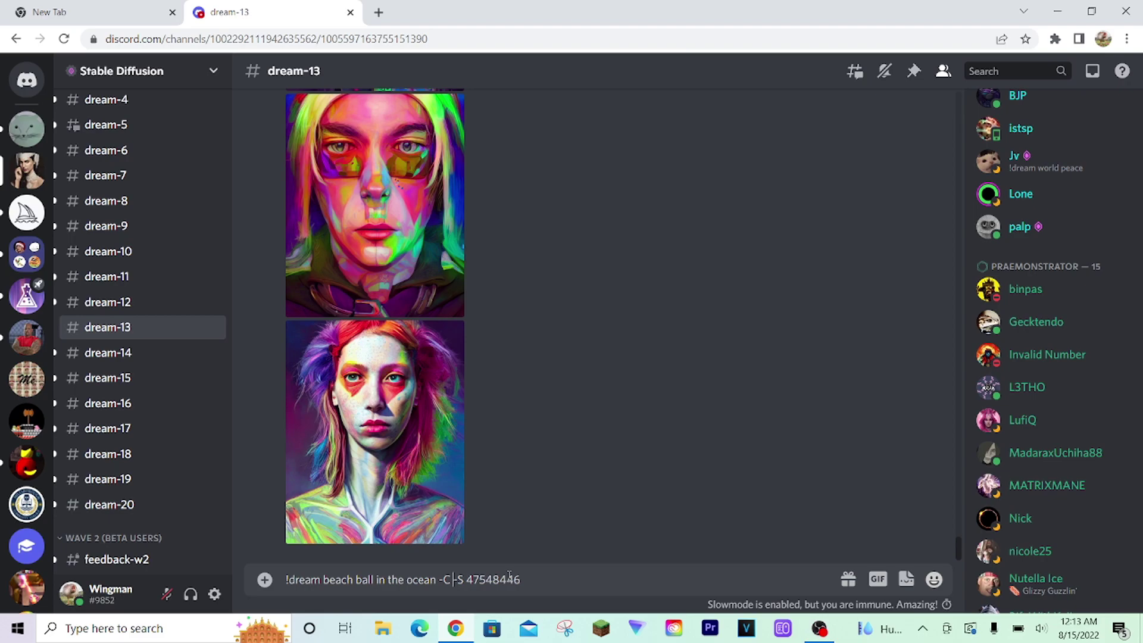
text(8)
key(Return)
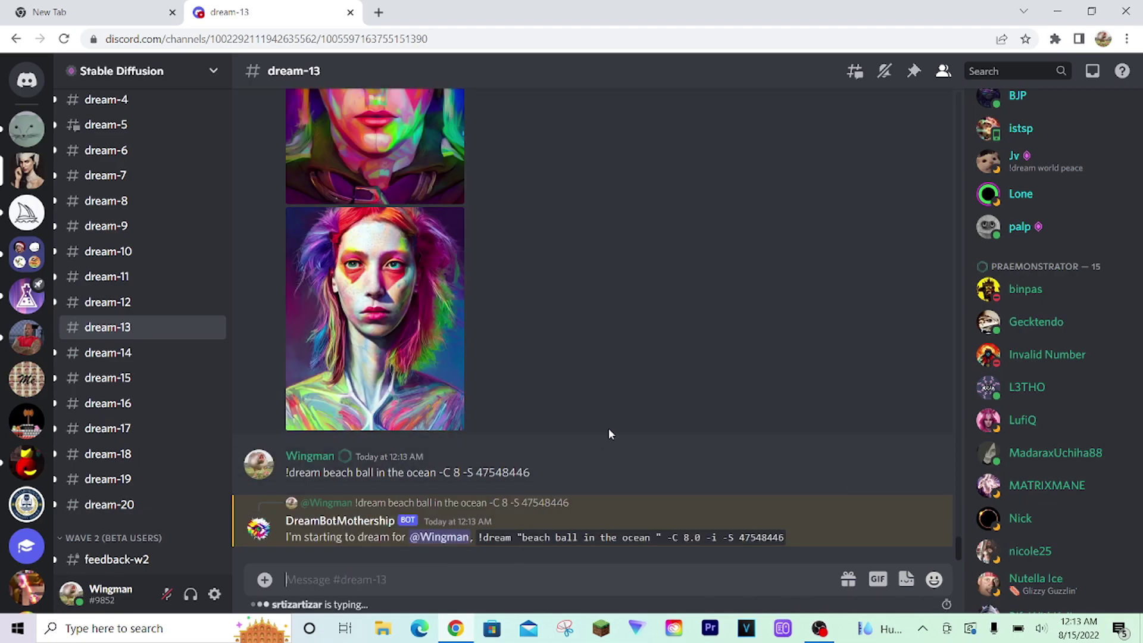
Copy the beach ball image generated without the -C option and post it below the -C 8 result.
drag(532, 475, 614, 386)
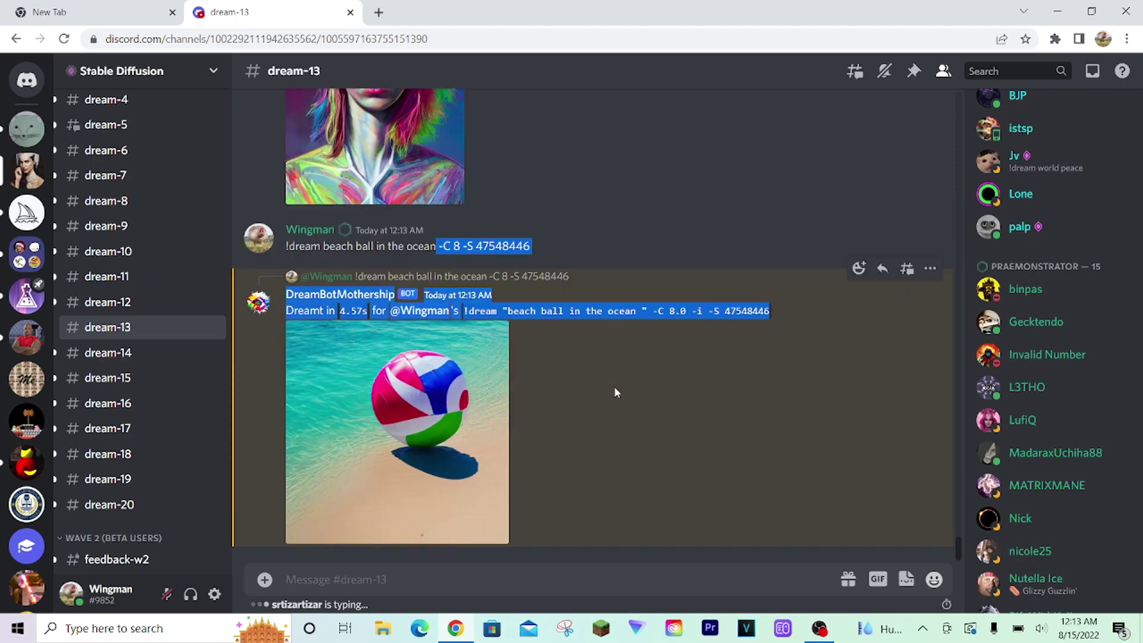
click(614, 387)
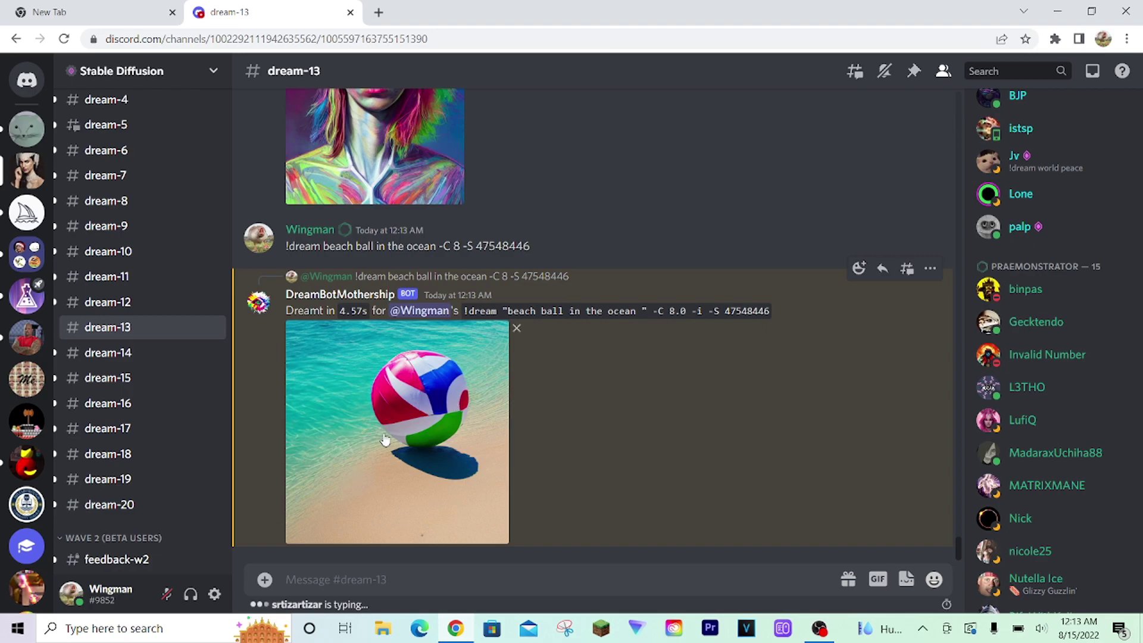
scroll(516, 375, up, 10)
scroll(515, 373, down, 10)
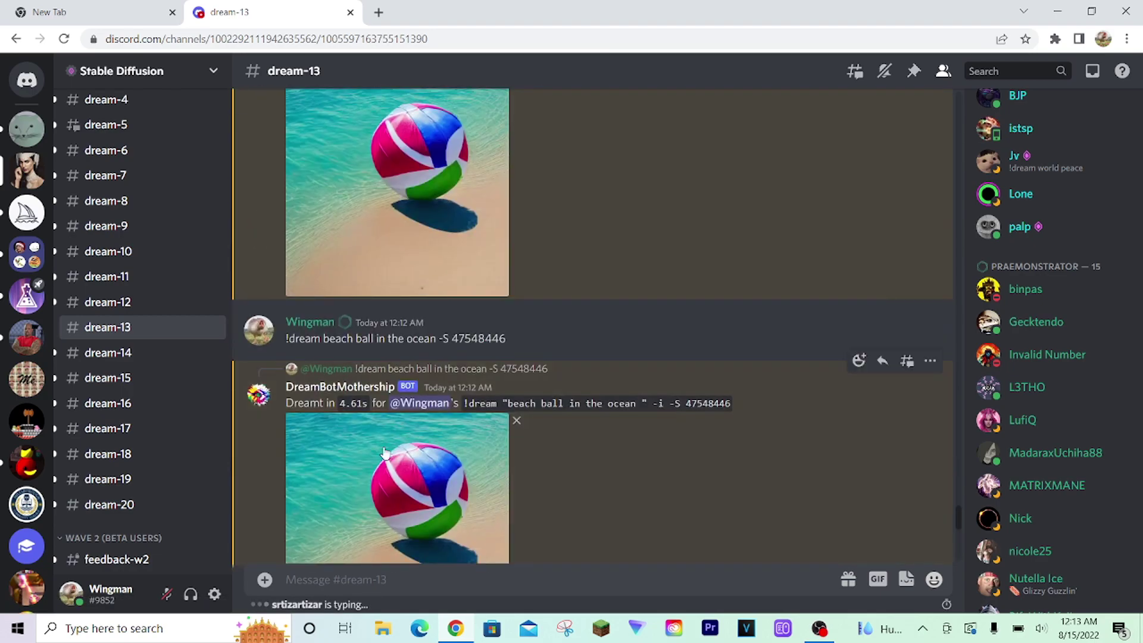
click(440, 476)
right_click(545, 332)
key(Escape)
click(341, 465)
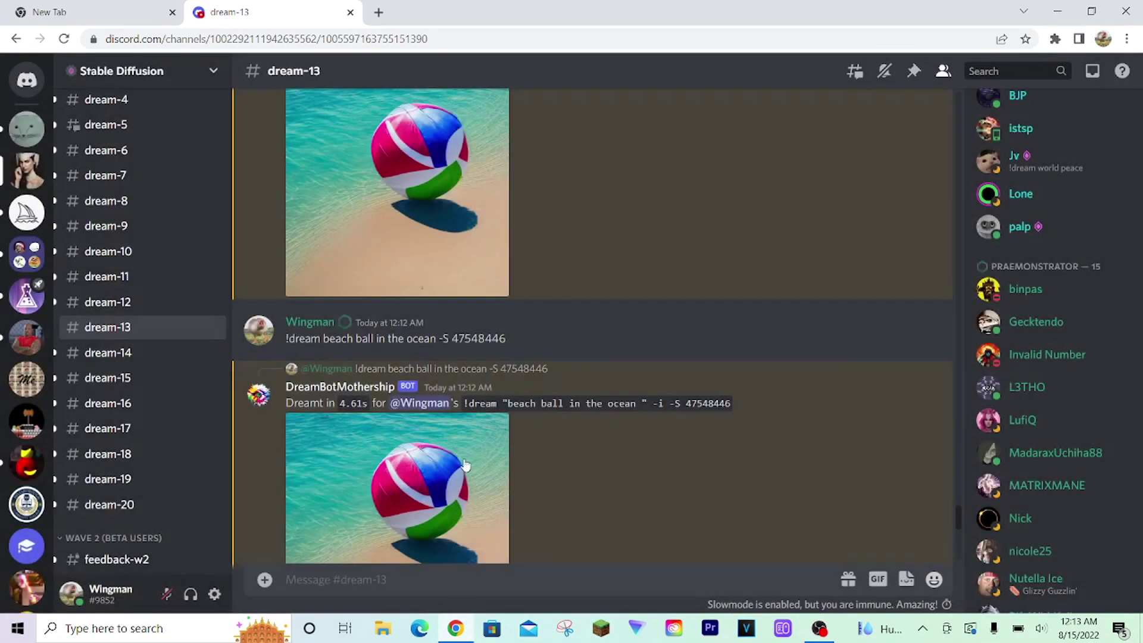
scroll(576, 461, down, 5)
click(488, 587)
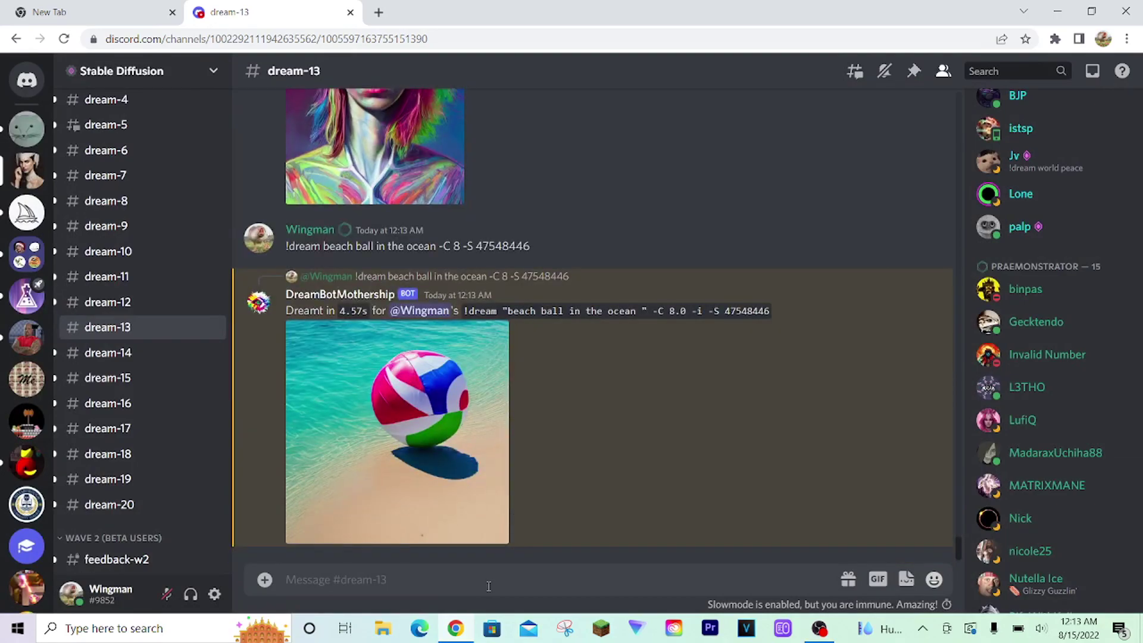
key(ctrl+v)
key(Return)
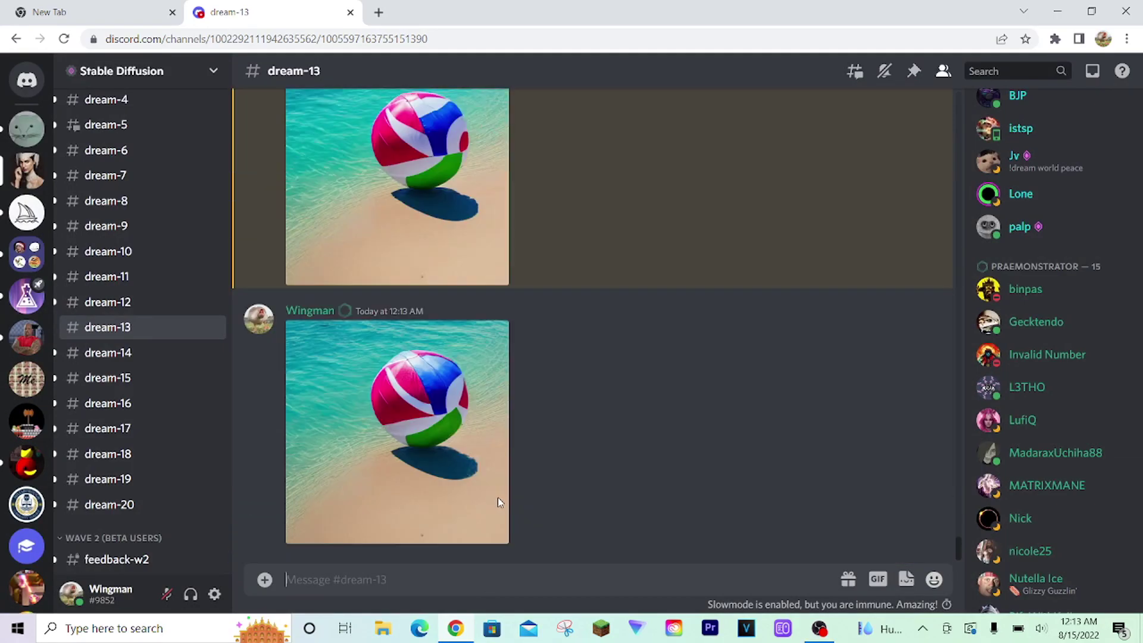
Compare the -C 8 beach ball image with the reposted image and examine the -C option in its prompt.
scroll(600, 458, up, 3)
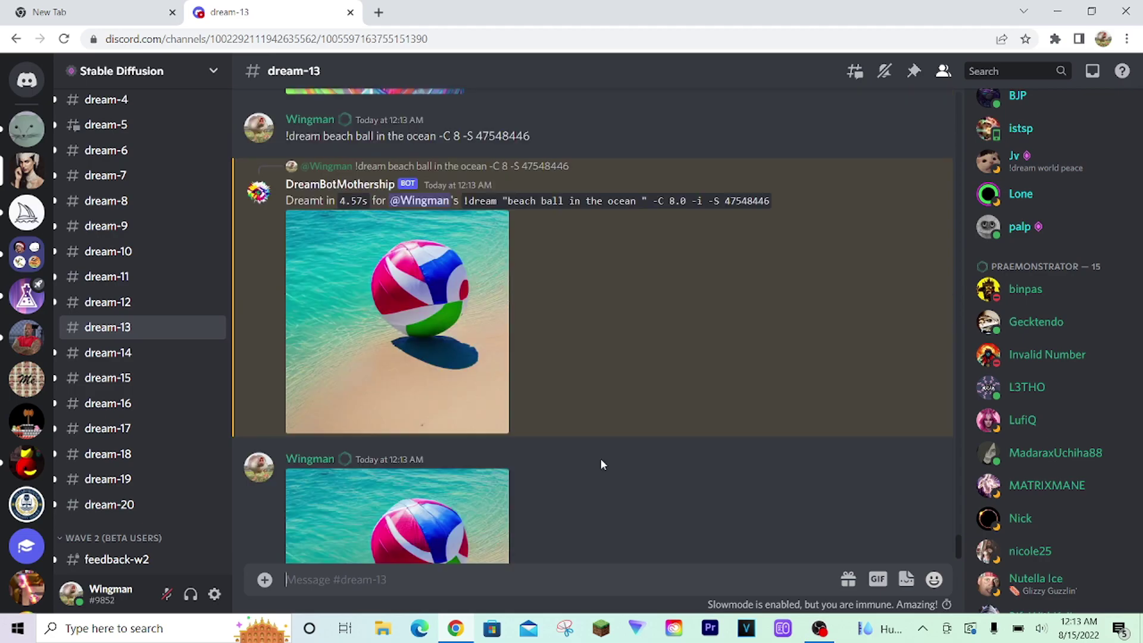
scroll(406, 334, down, 3)
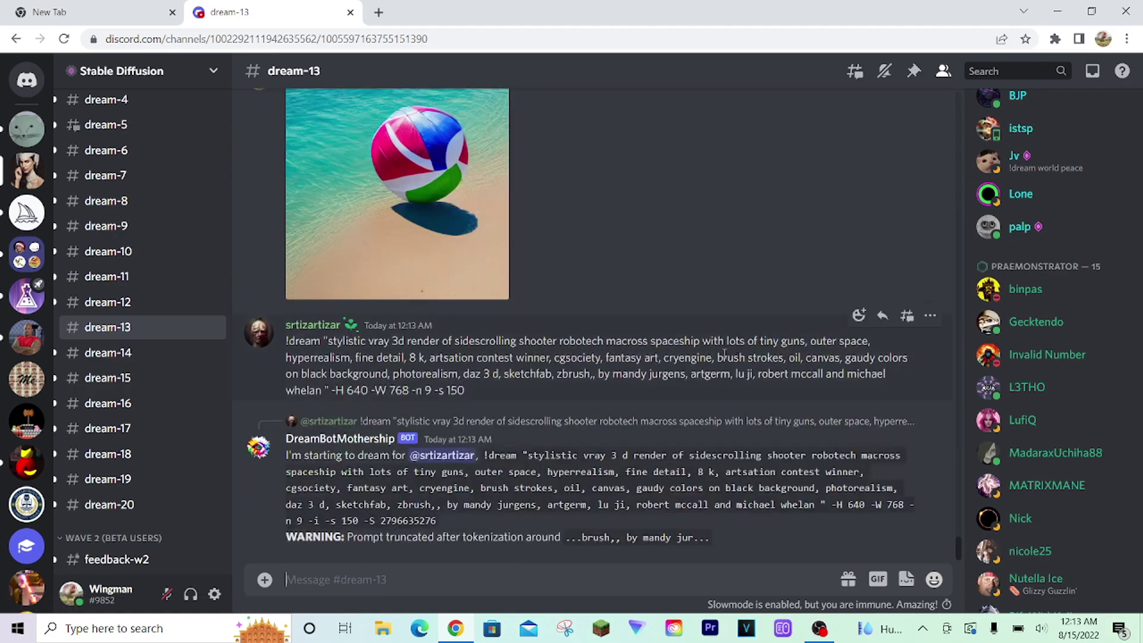
scroll(657, 370, up, 6)
scroll(626, 215, down, 1)
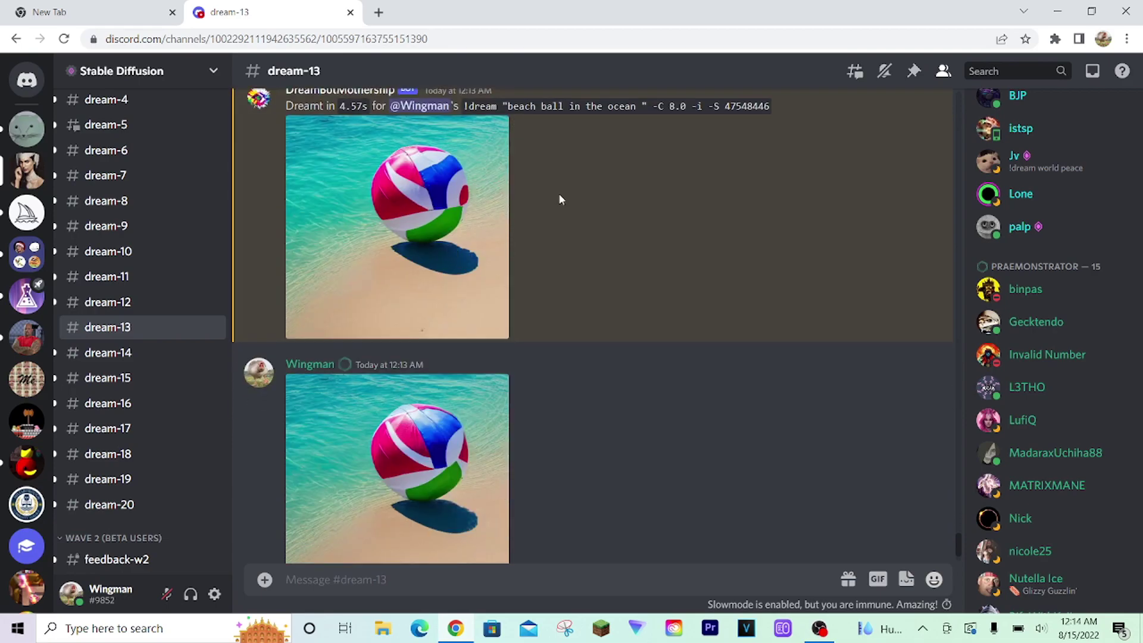
scroll(572, 221, down, 2)
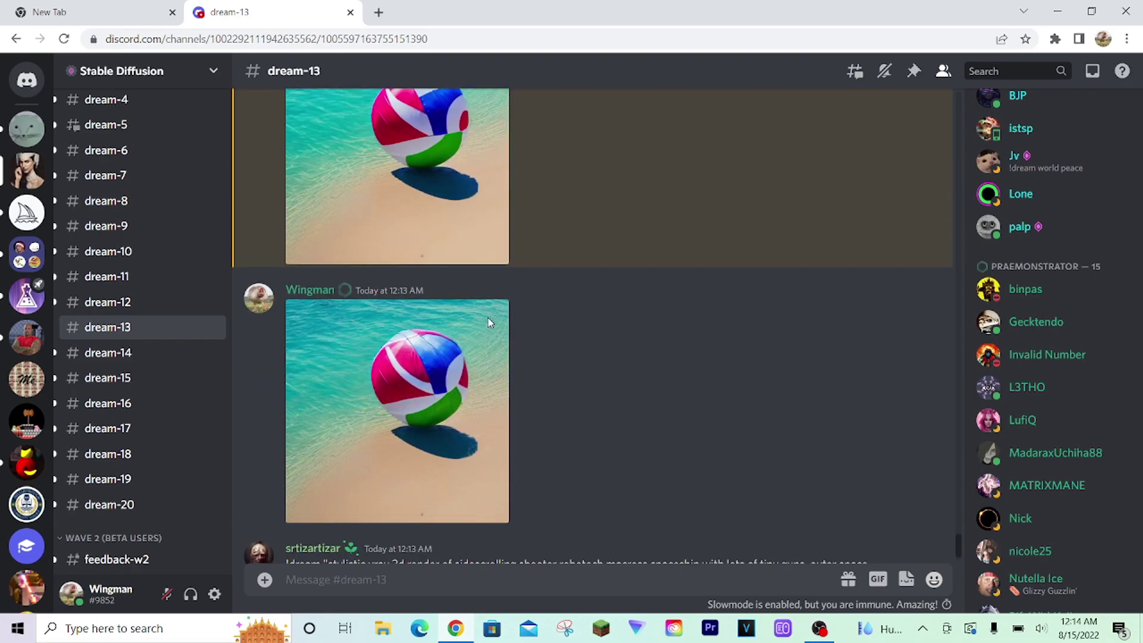
scroll(488, 330, up, 2)
scroll(489, 330, down, 2)
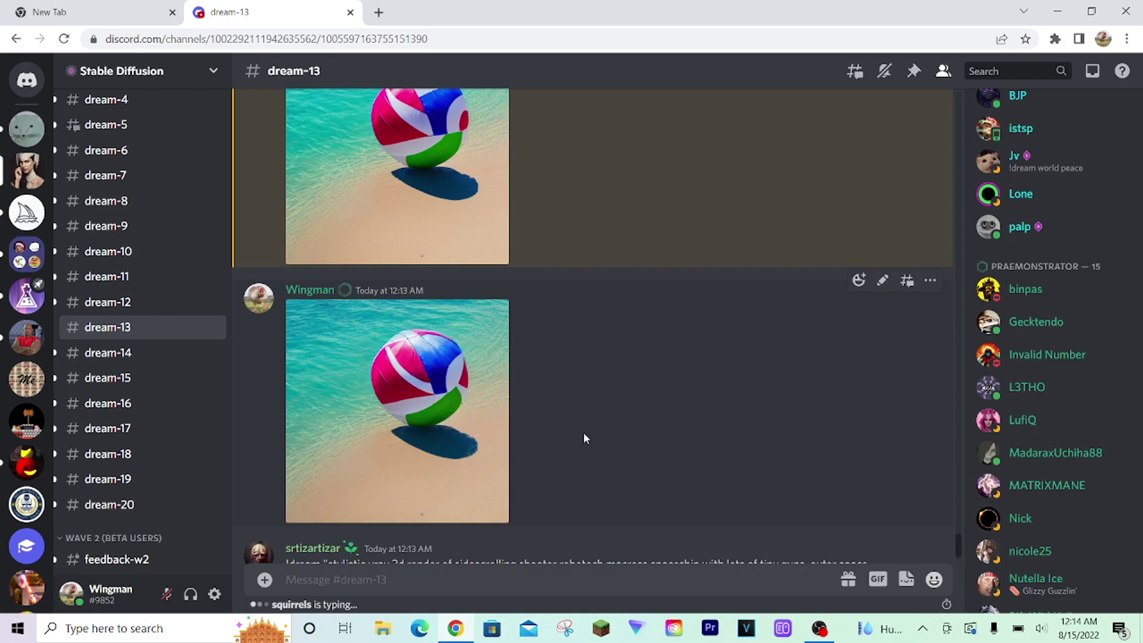
scroll(593, 497, up, 2)
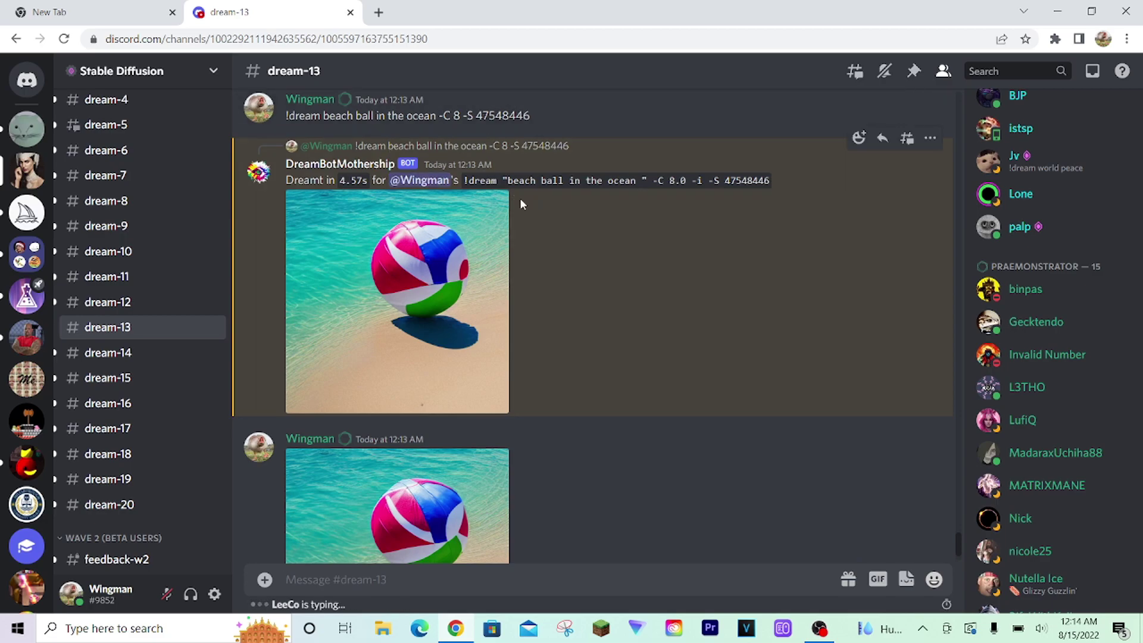
double_click(446, 115)
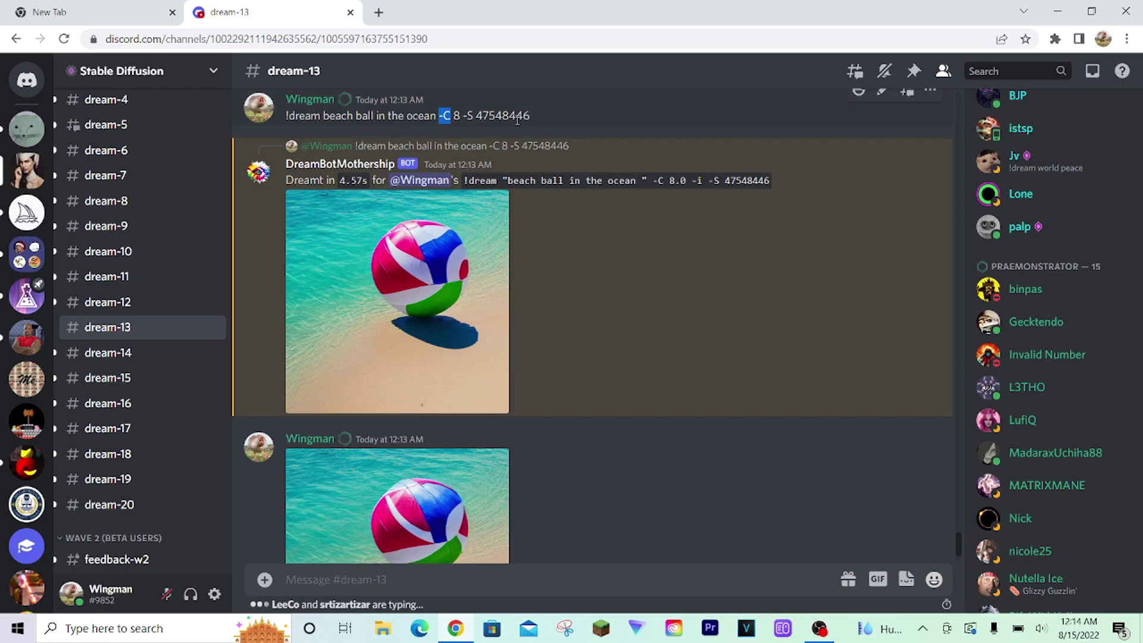
click(553, 156)
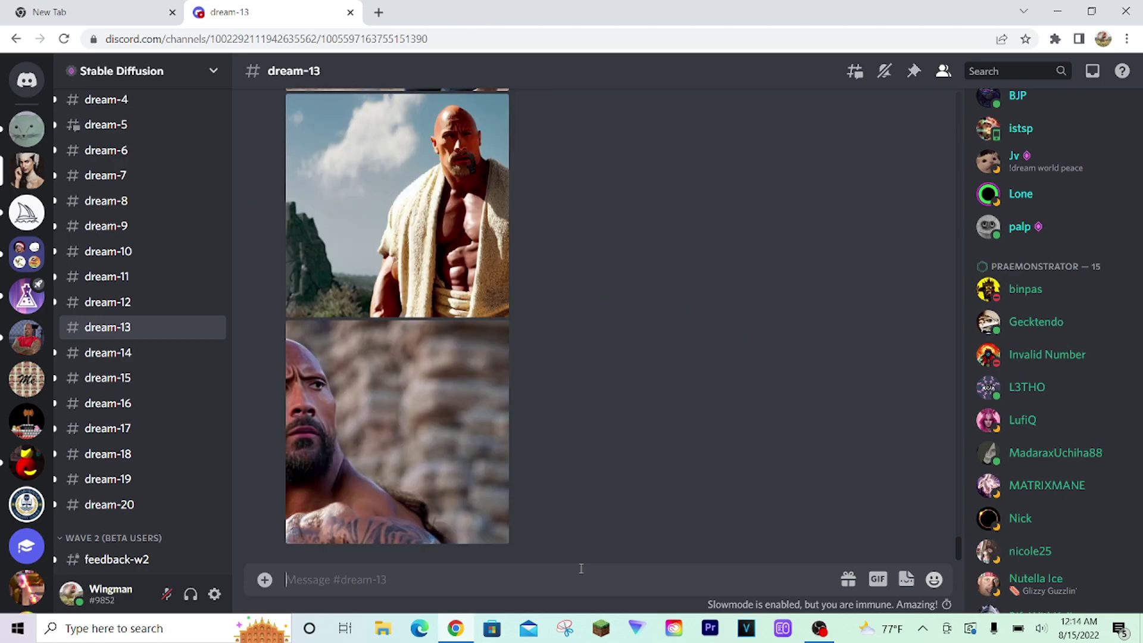
Find the sent prompt "!dream beach ball in the ocean -C 8 -S 47548446" in the channel and copy it.
scroll(1000, 208, up, 8)
scroll(688, 301, up, 15)
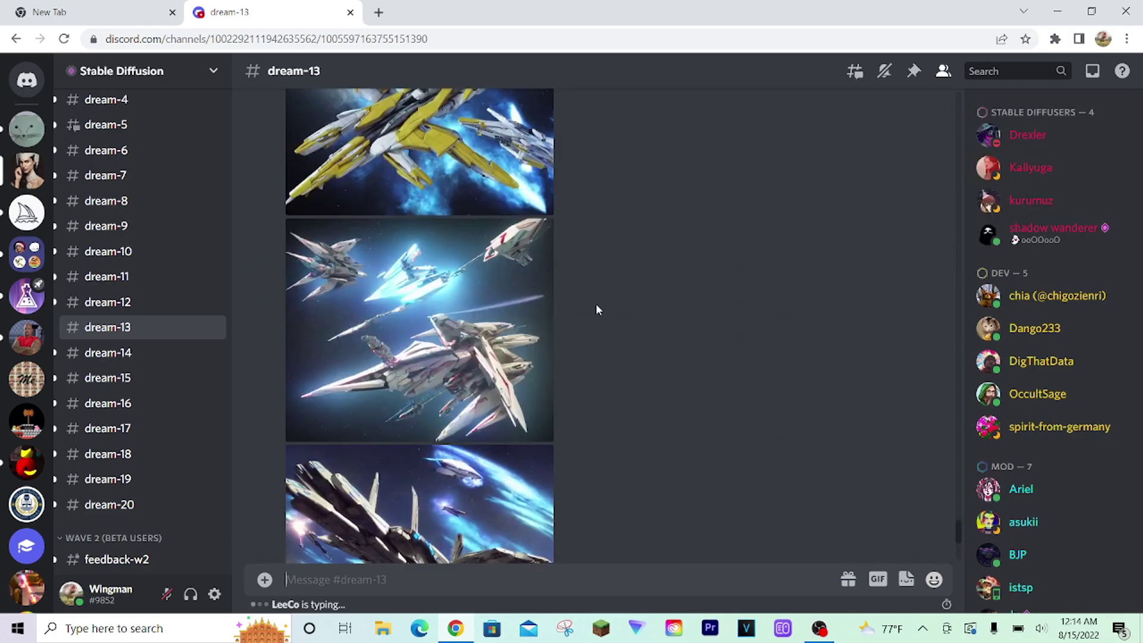
scroll(613, 321, up, 15)
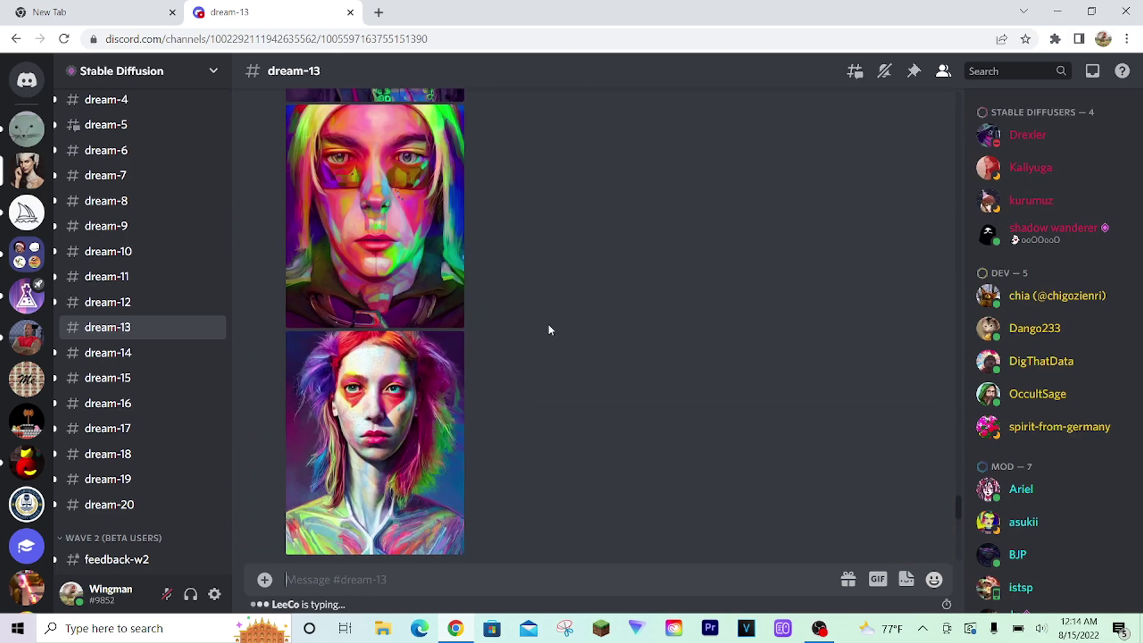
scroll(548, 342, down, 3)
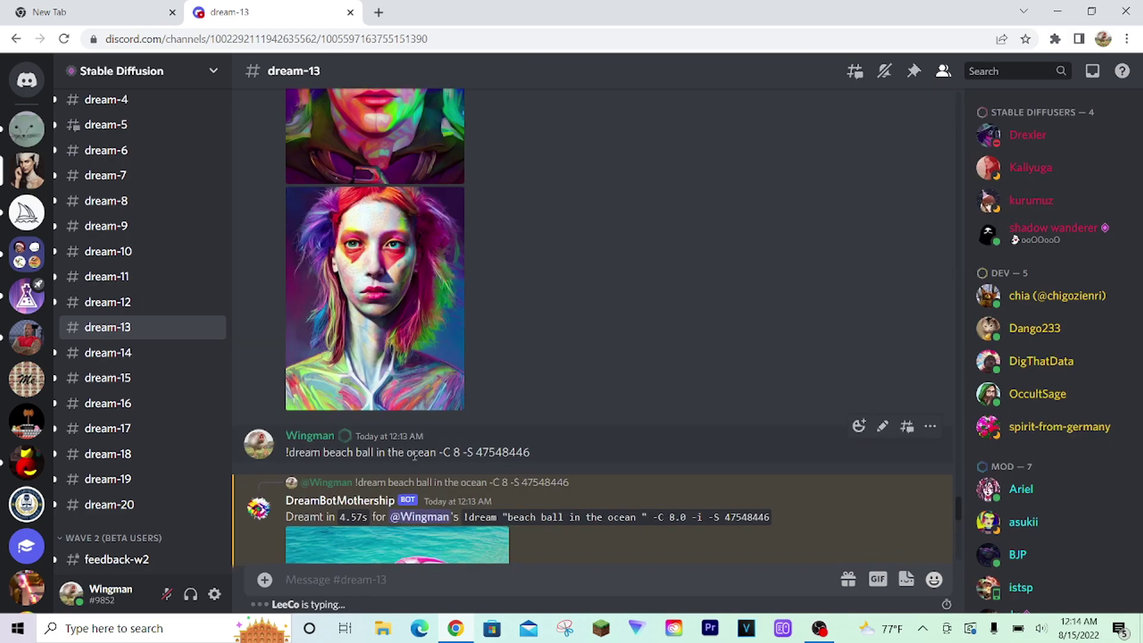
scroll(488, 405, up, 3)
scroll(524, 416, down, 3)
double_click(503, 452)
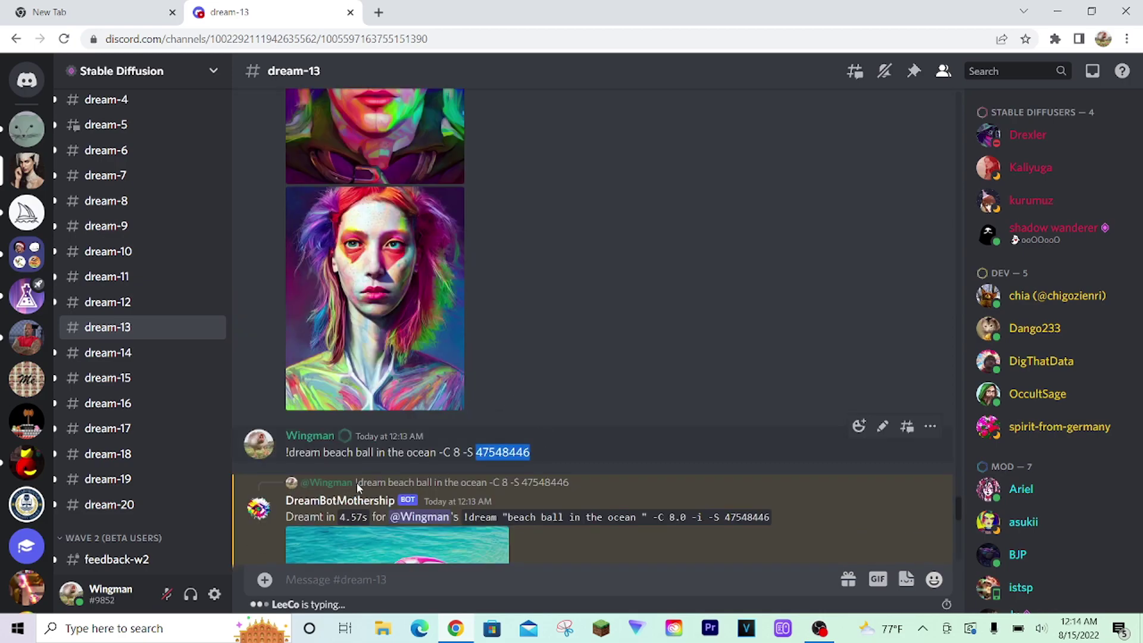
triple_click(289, 452)
right_click(287, 457)
click(311, 469)
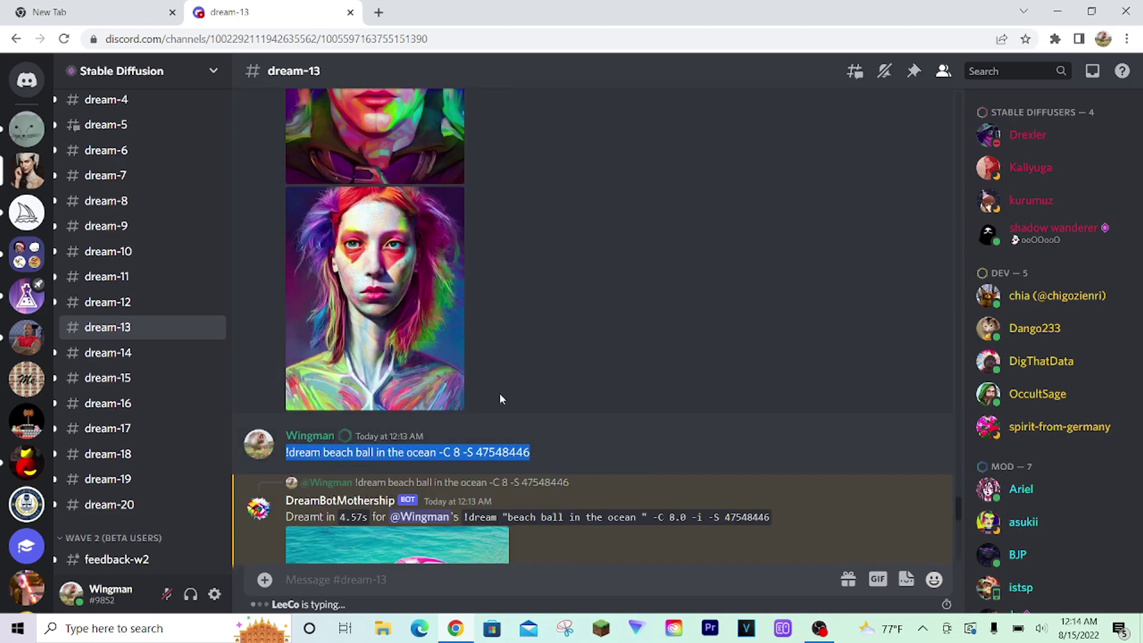
Send the copied beach ball prompt with the -C value changed to -7 and view the generated image enlarged.
scroll(631, 429, down, 10)
click(633, 576)
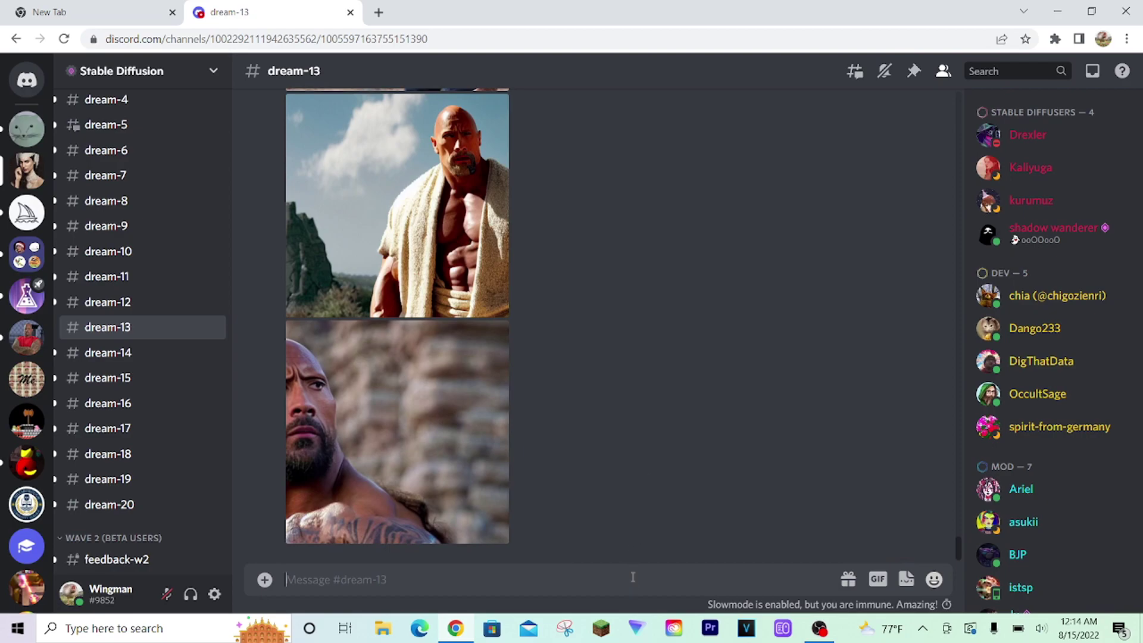
key(ctrl+v)
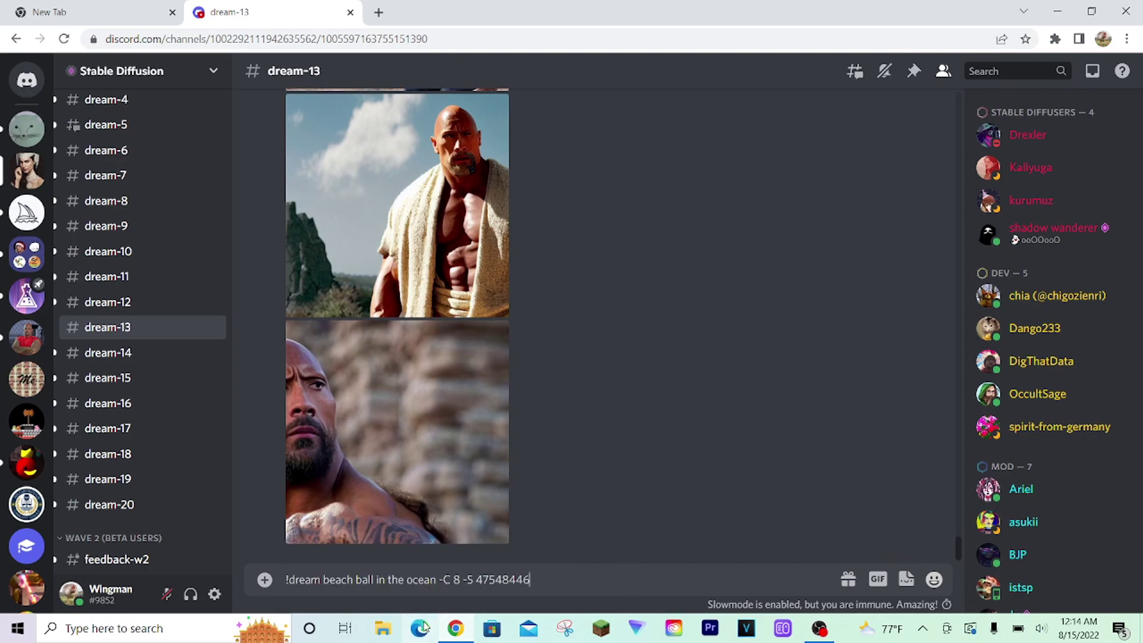
double_click(455, 579)
text(-7)
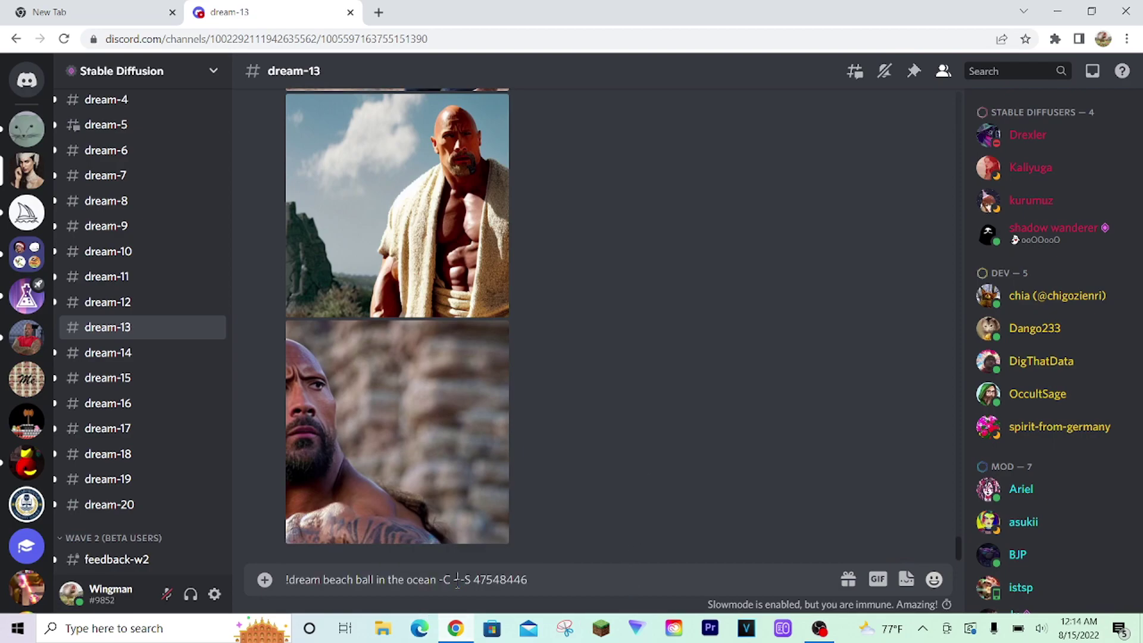
key(Return)
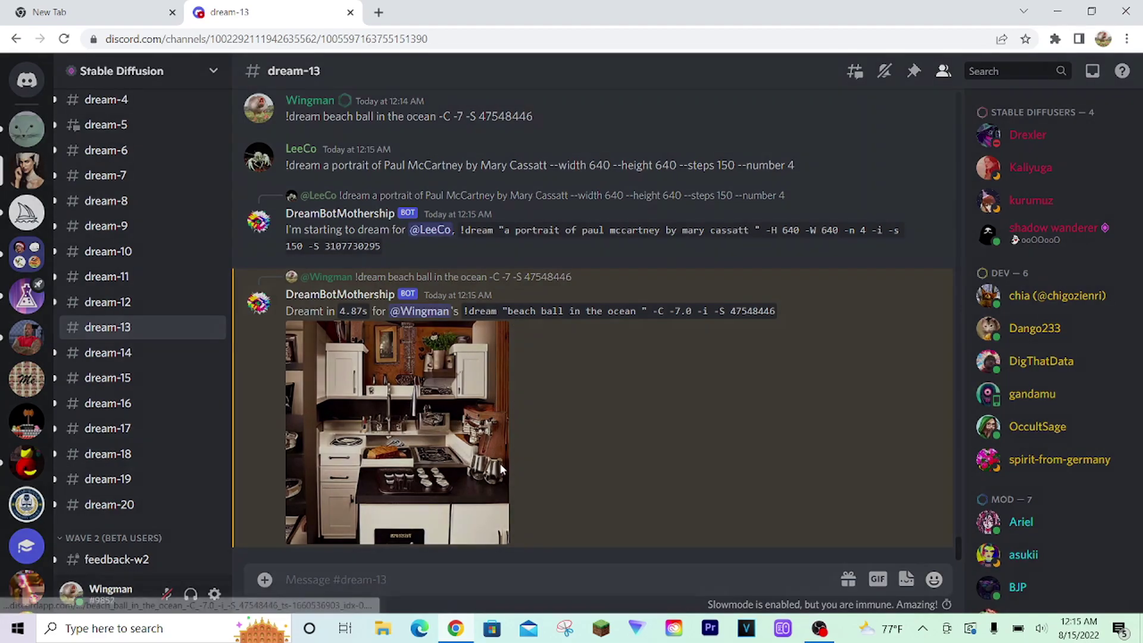
click(500, 464)
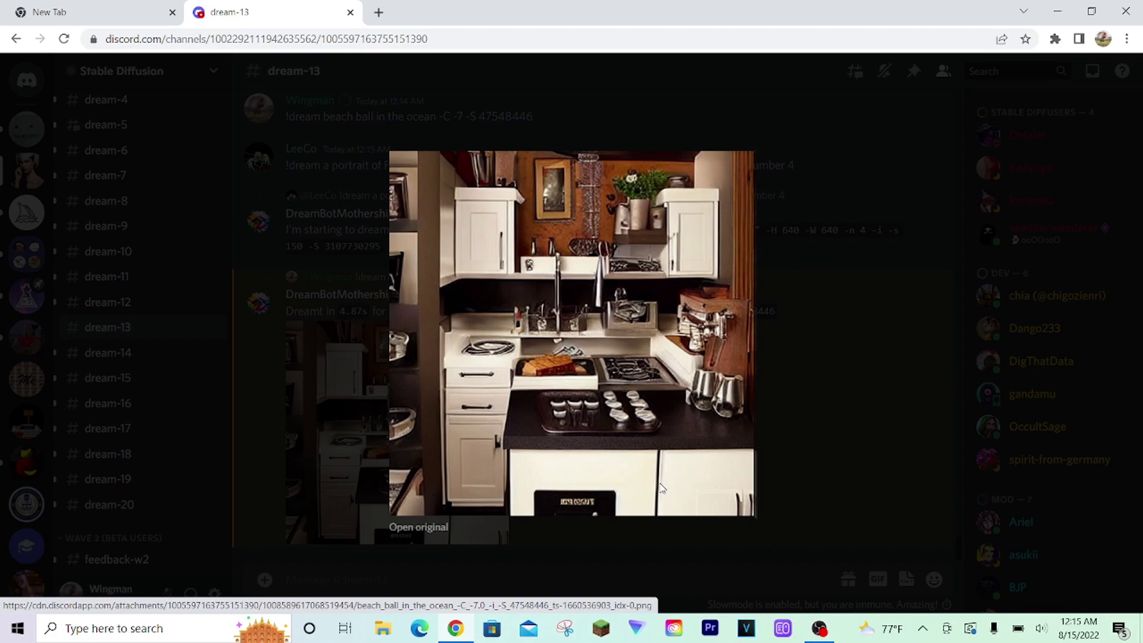
click(844, 339)
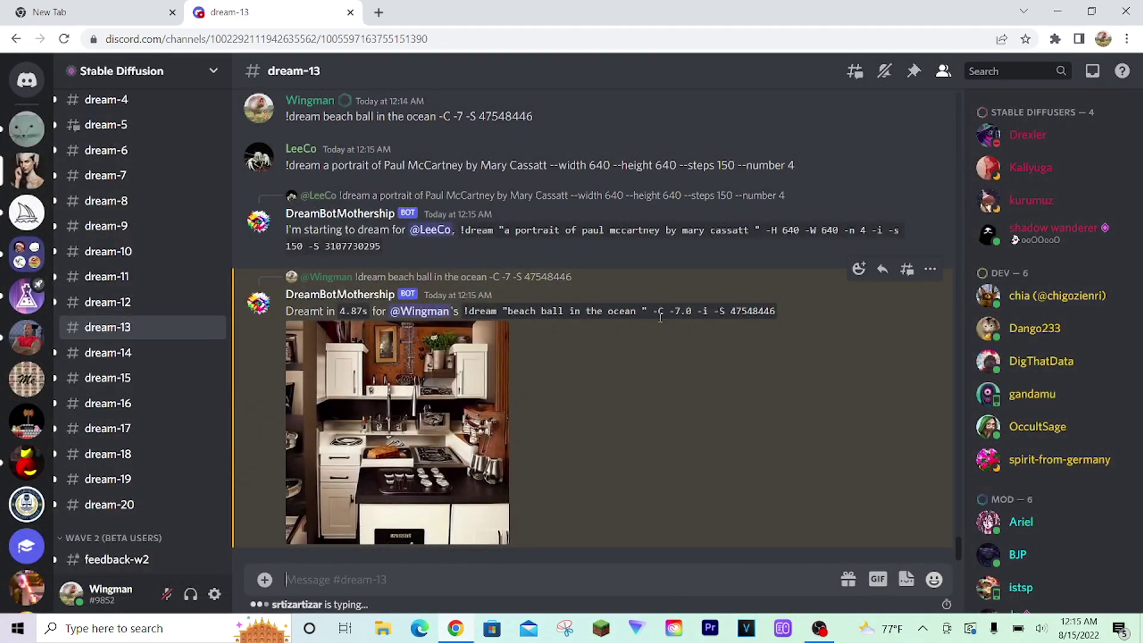
Resend the copied beach ball prompt with -C set to 15 and view the resulting image enlarged.
key(ctrl+v)
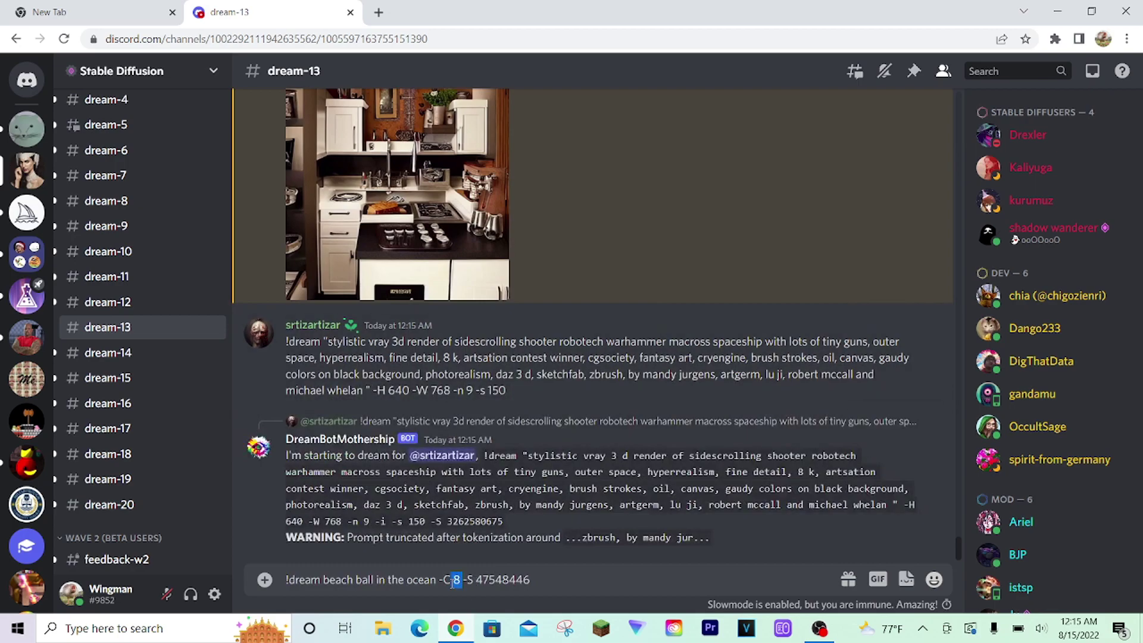
double_click(456, 579)
text(15)
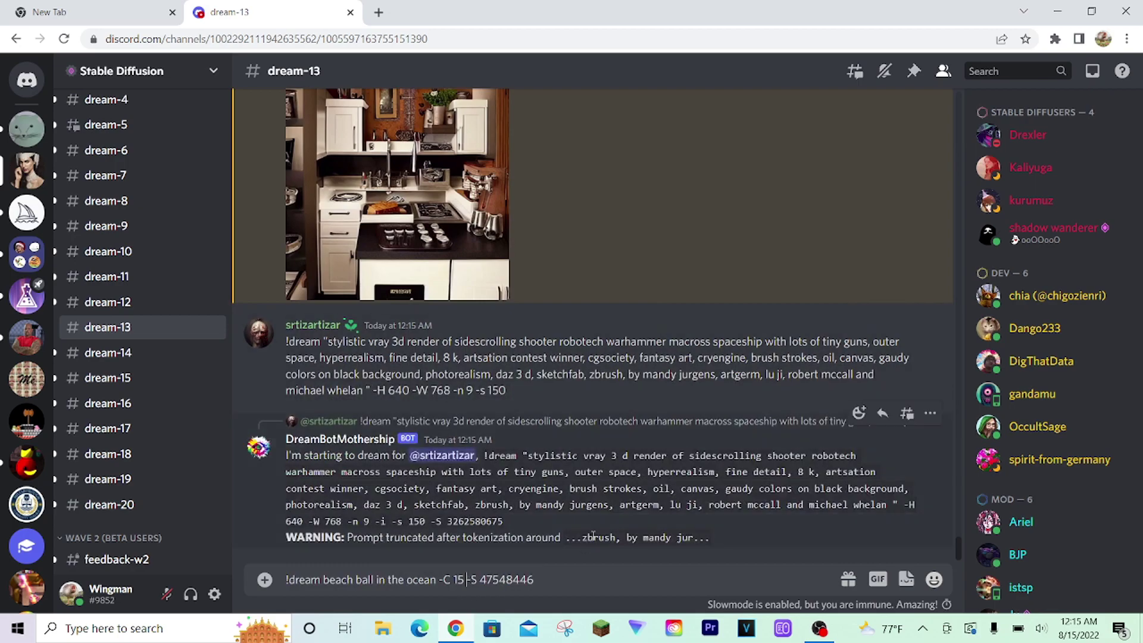
key(Return)
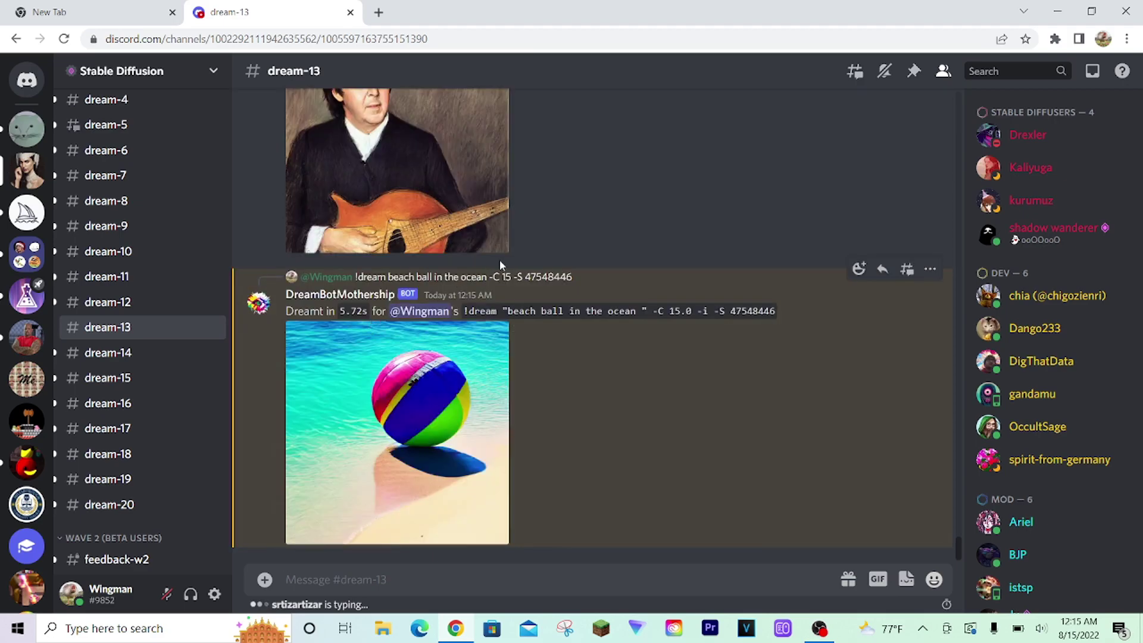
click(480, 385)
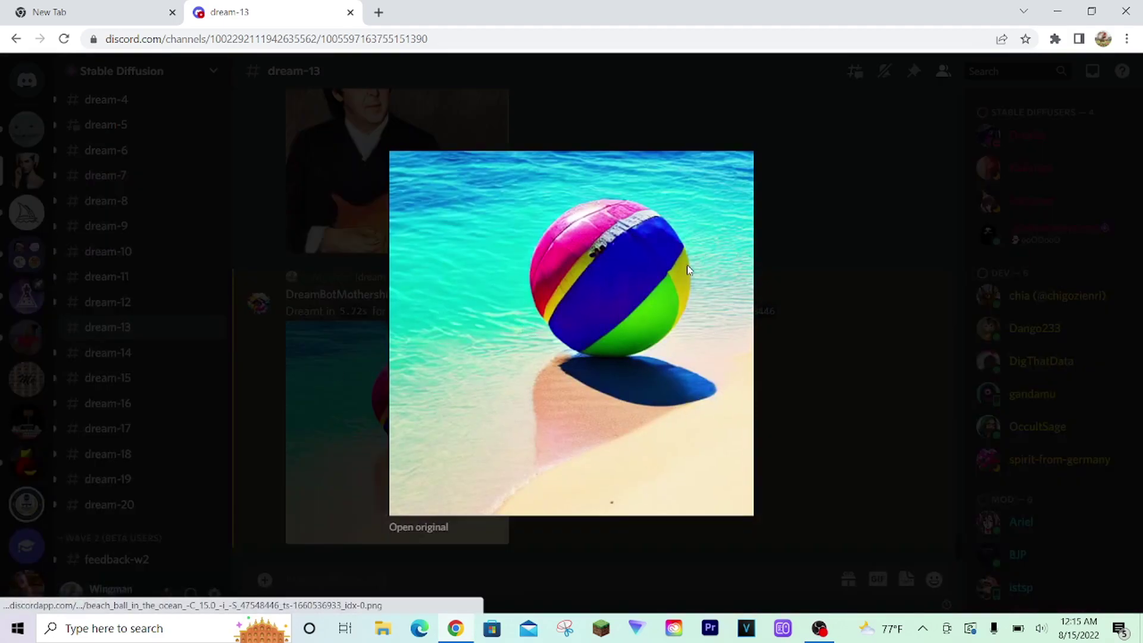
click(343, 295)
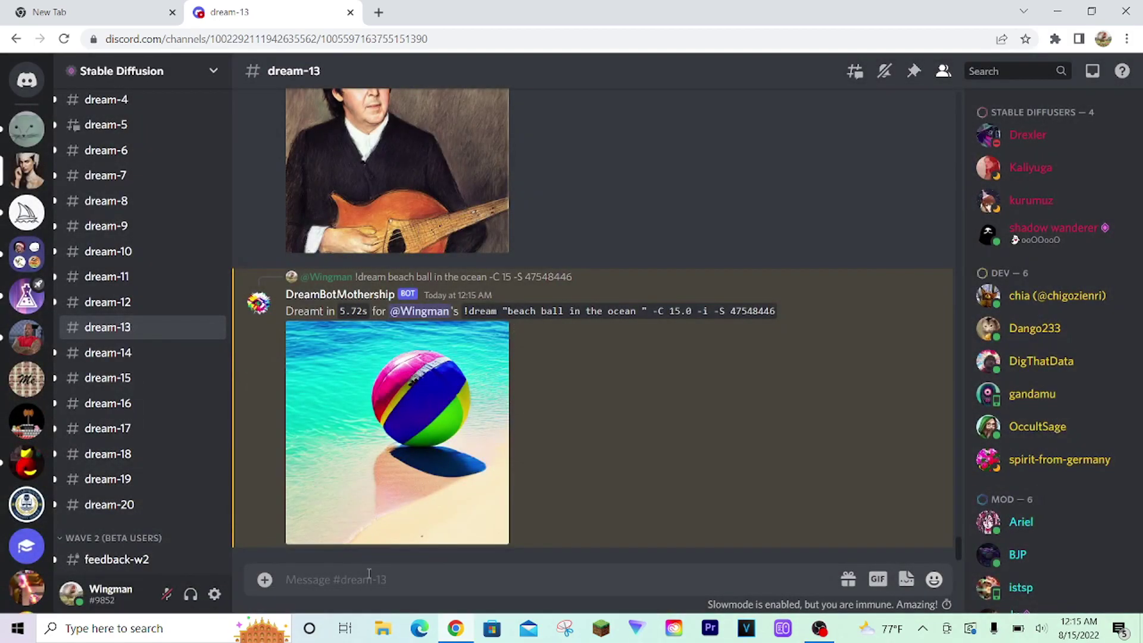
Resend the copied beach ball prompt with -C set to 35 and view the resulting image enlarged.
key(ctrl+v)
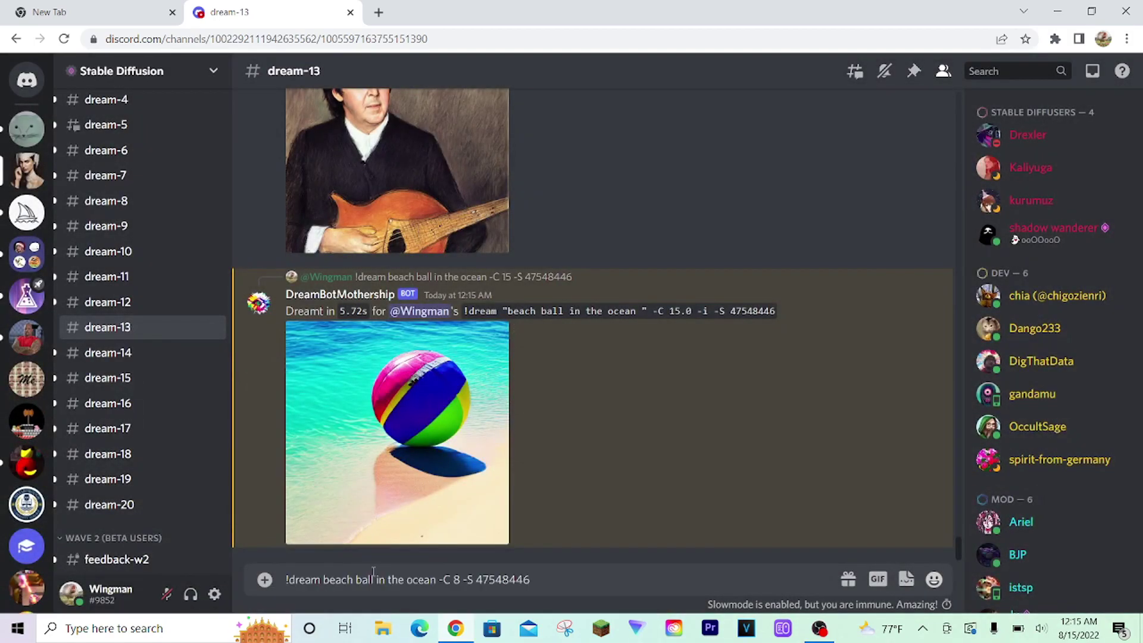
double_click(457, 579)
text(35)
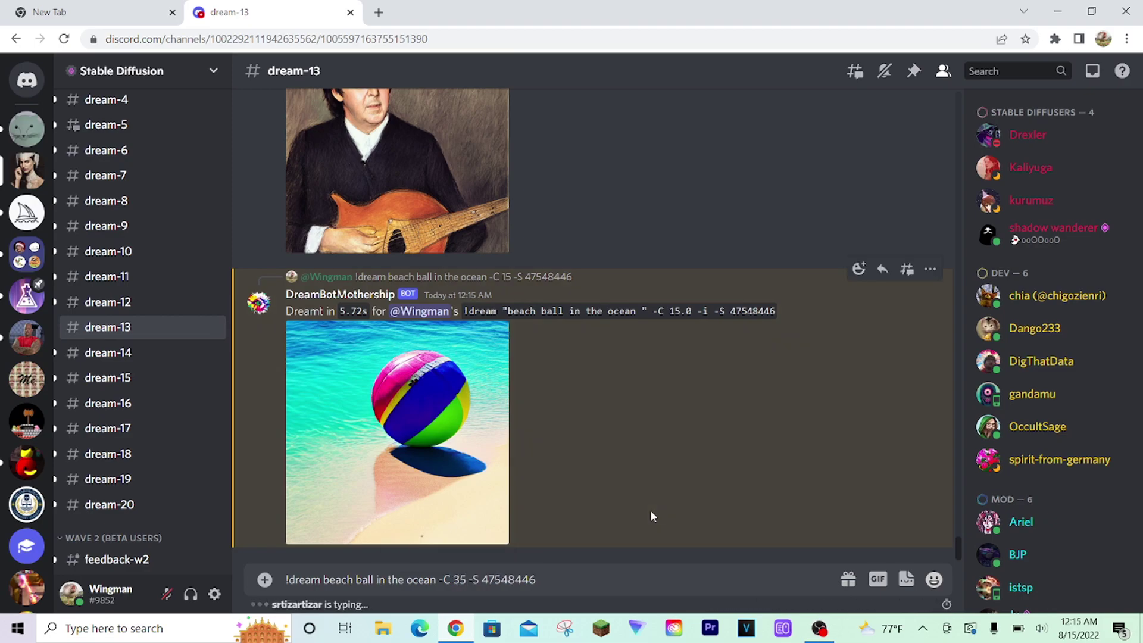
key(Return)
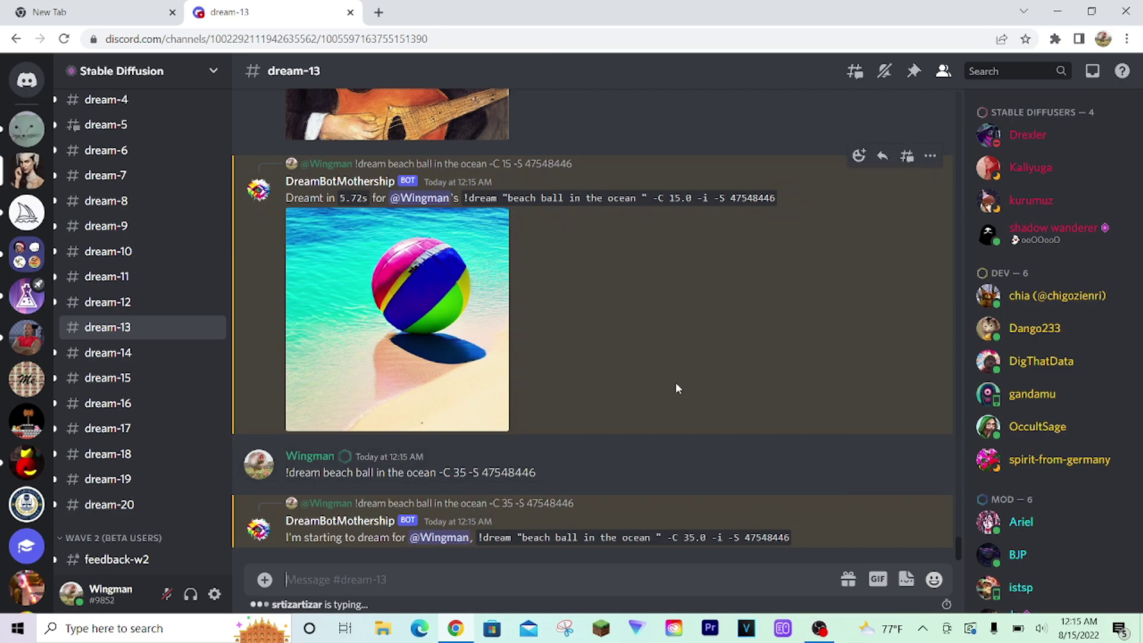
click(452, 456)
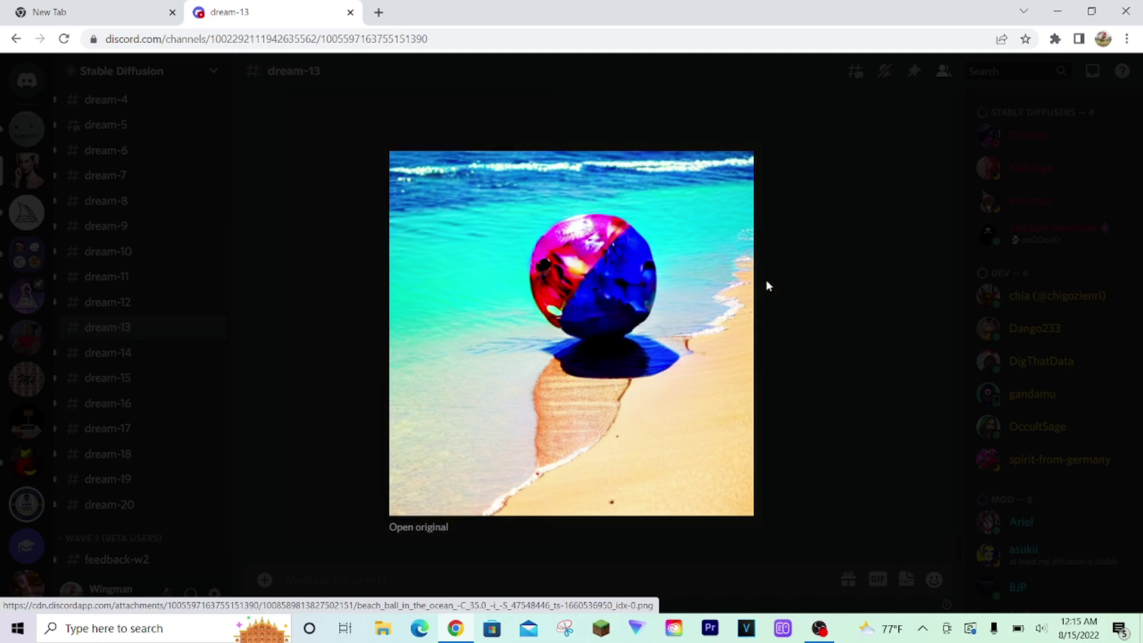
click(806, 357)
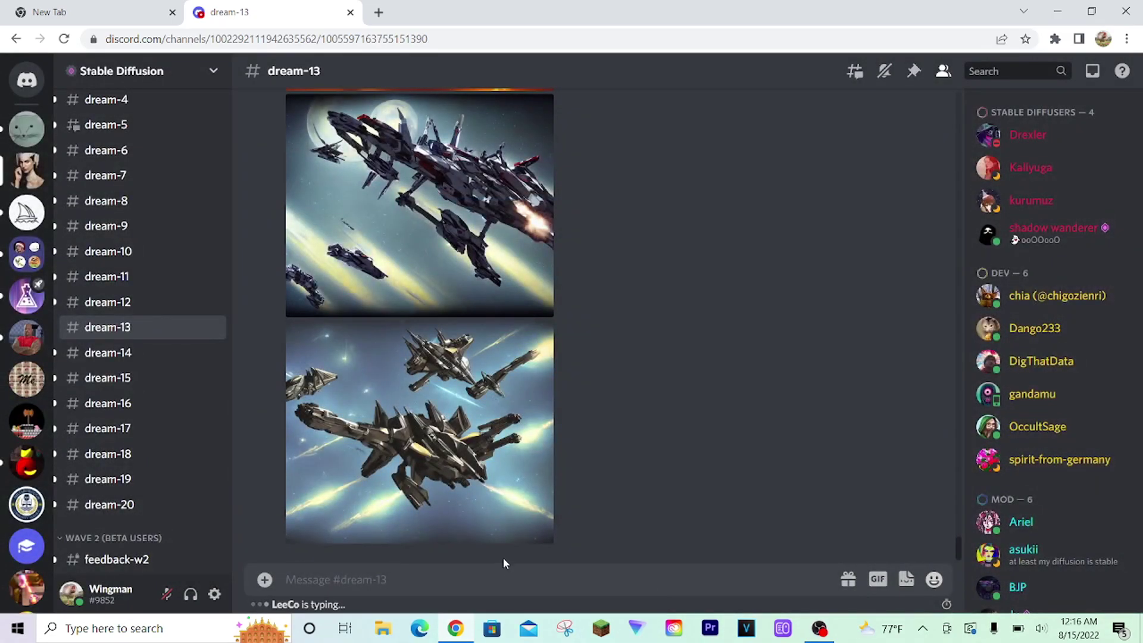
Paste the beach ball prompt again, replace its -C value with 100, and send it.
key(ctrl+v)
click(460, 579)
drag(459, 580, 451, 580)
key(BackSpace)
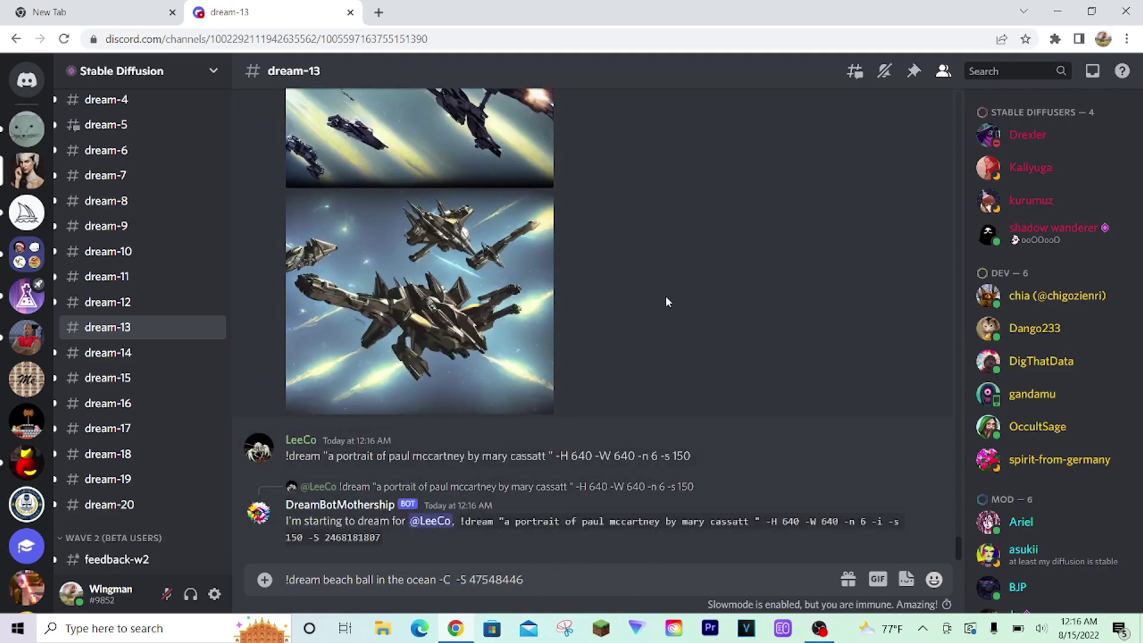
text(100)
key(Return)
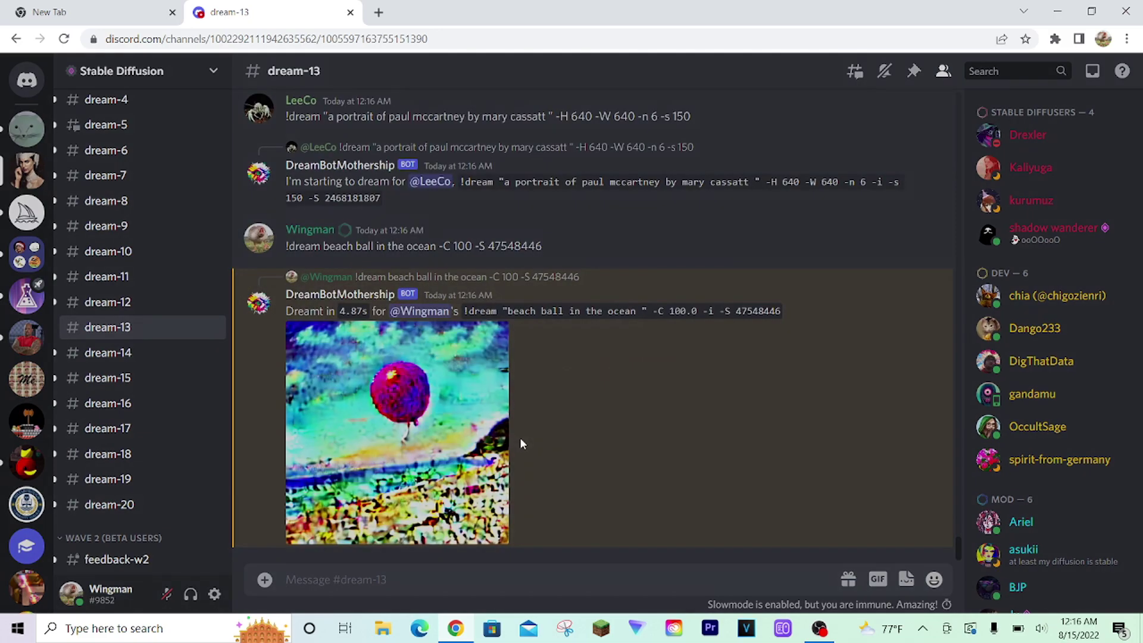
View the beach ball image generated with -C 100 enlarged and close the preview.
click(520, 437)
click(573, 390)
click(398, 408)
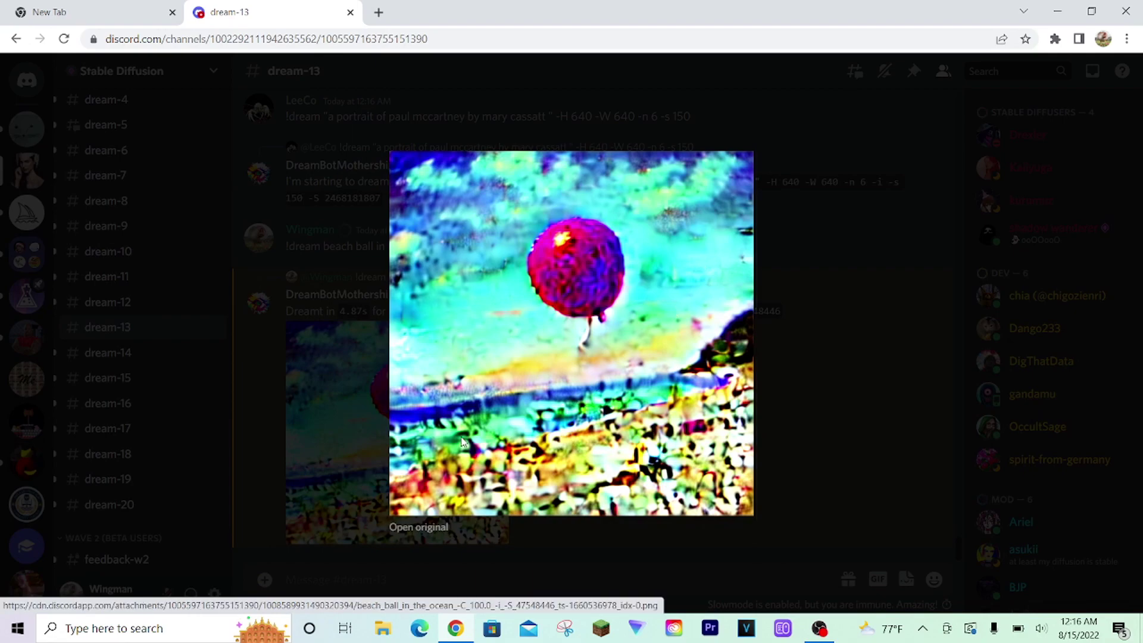
click(307, 383)
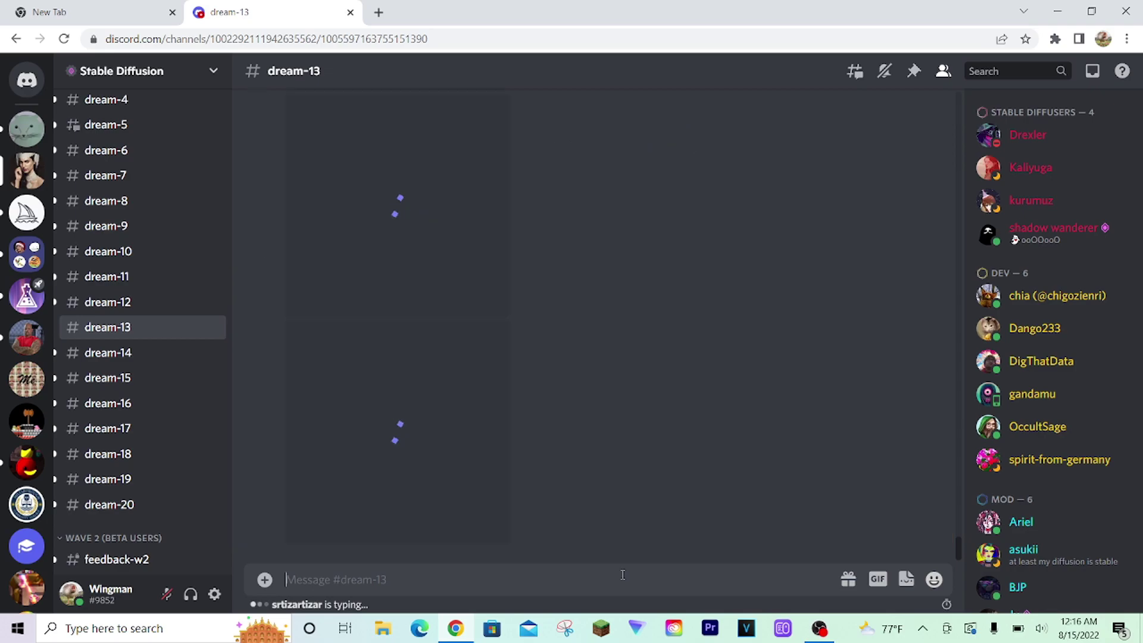
Write the prompt "!dream paul mccartney with blue hair -n9" in the message field.
key(Caps_Lock)
key(Caps_Lock)
text(!dre)
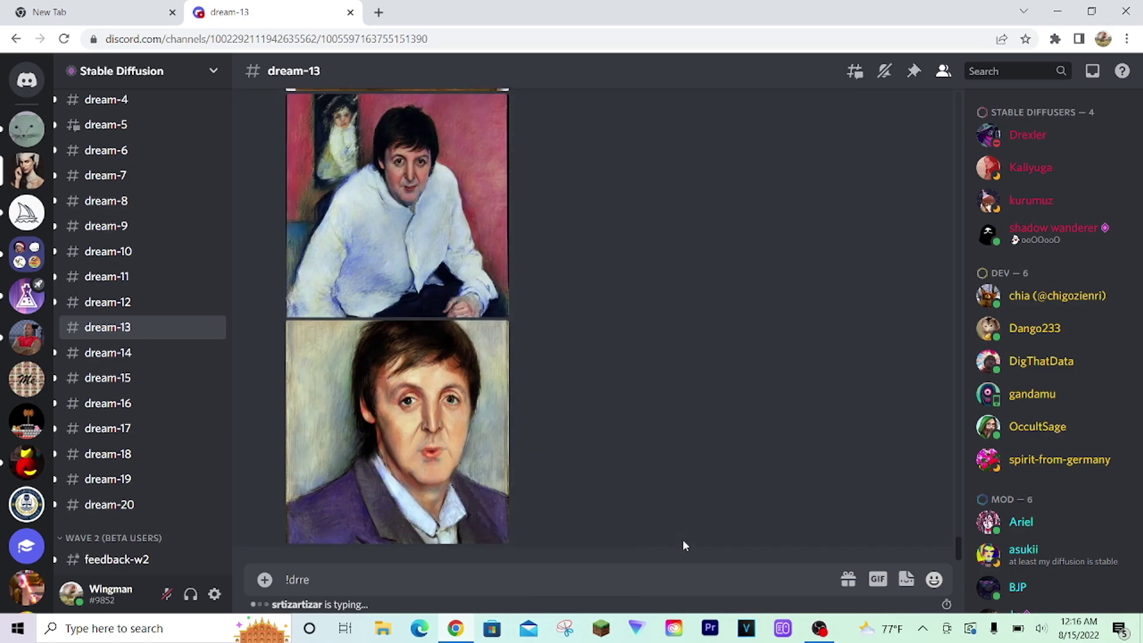
text(am)
scroll(705, 432, up, 10)
scroll(585, 362, down, 8)
text(paul)
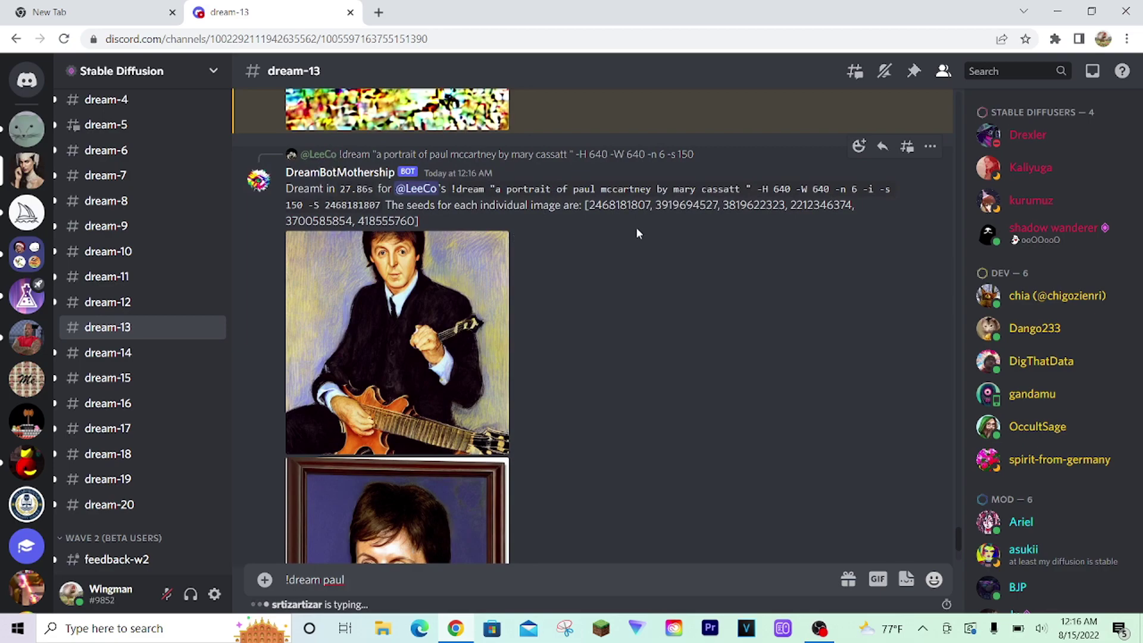
text( mccartney)
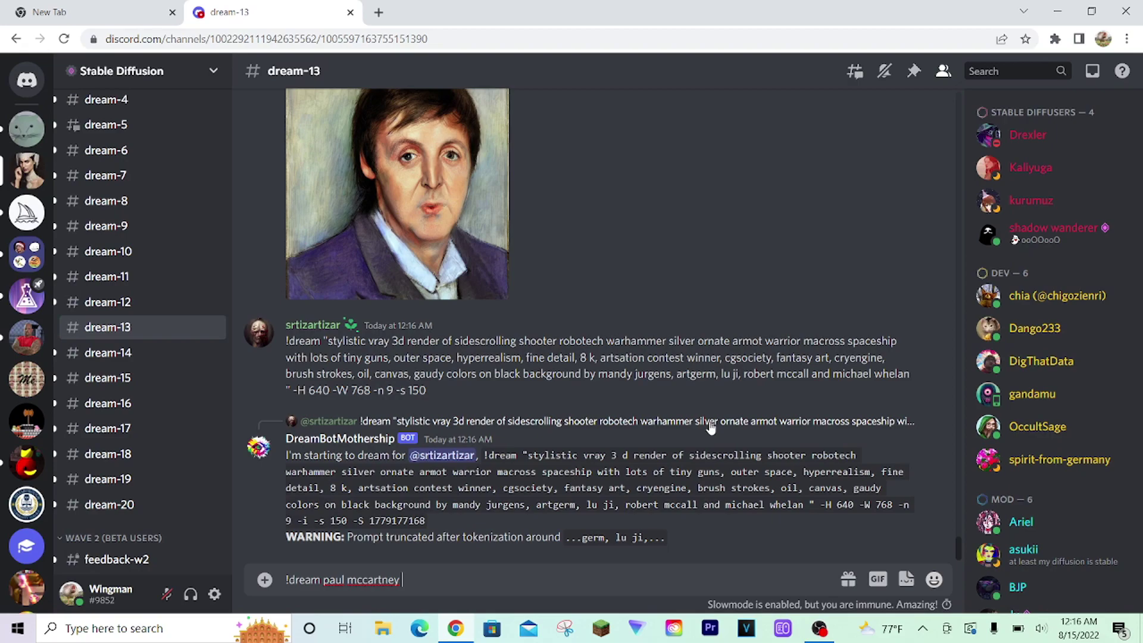
text( with)
key(BackSpace)
key(BackSpace)
key(BackSpace)
text(th blue hair -n9)
Correct the name in the prompt to "Paul McCartney" using the spelling suggestions and send the prompt.
right_click(381, 580)
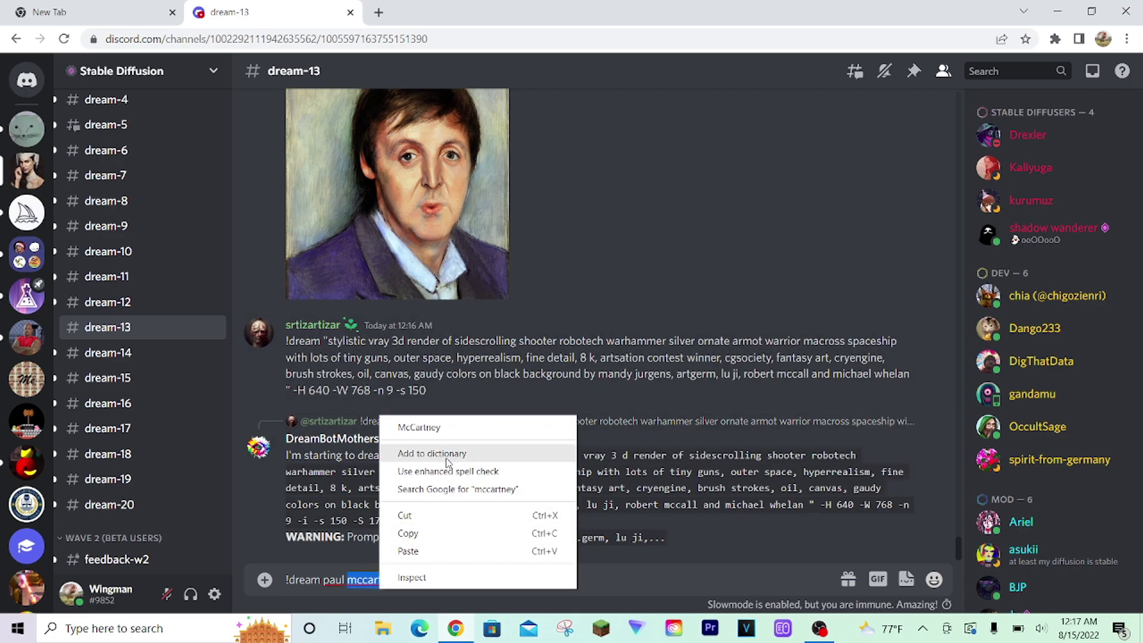
click(451, 439)
right_click(327, 581)
click(410, 380)
key(Return)
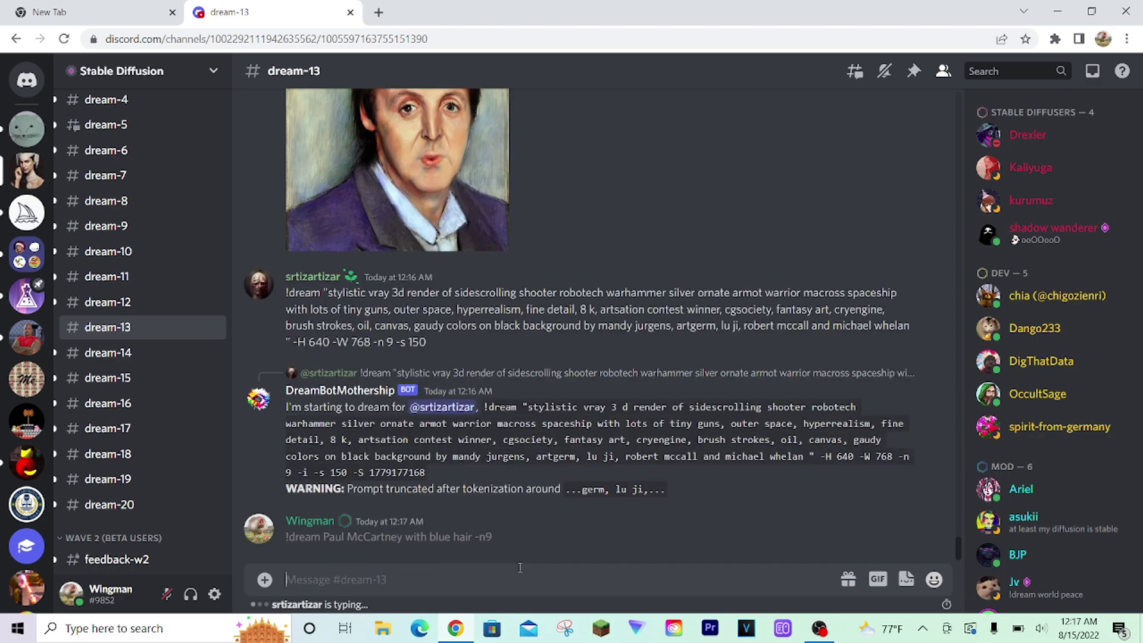
Browse the images generated for the blue hair prompt and examine the bot message listing their individual seeds.
drag(286, 341, 615, 335)
drag(484, 341, 695, 342)
click(672, 375)
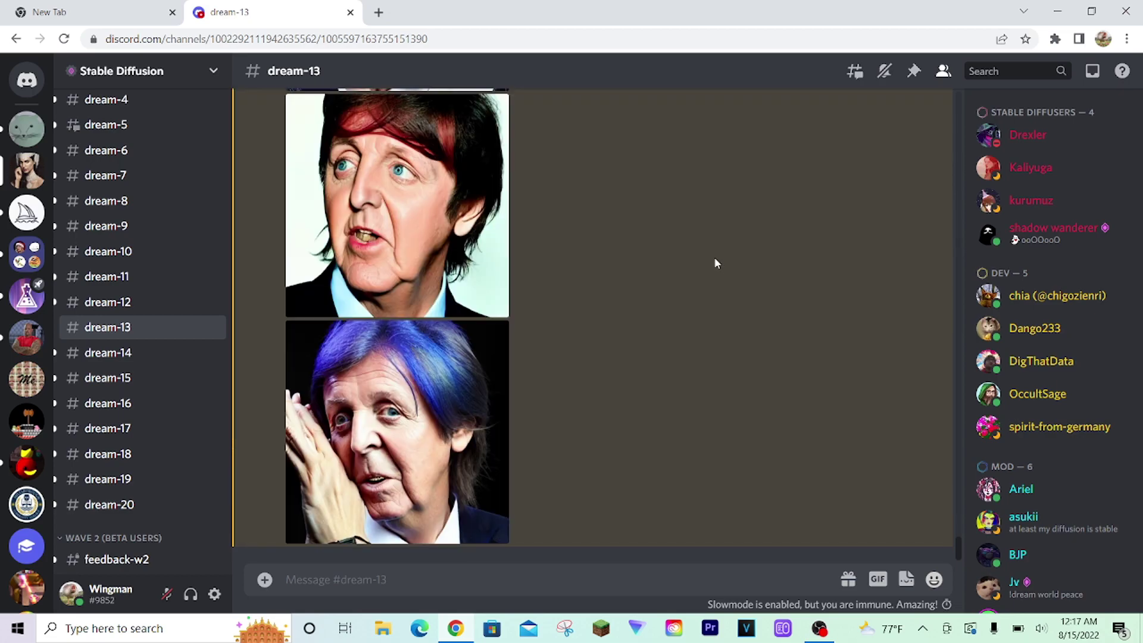
click(413, 454)
key(Escape)
scroll(427, 472, up, 5)
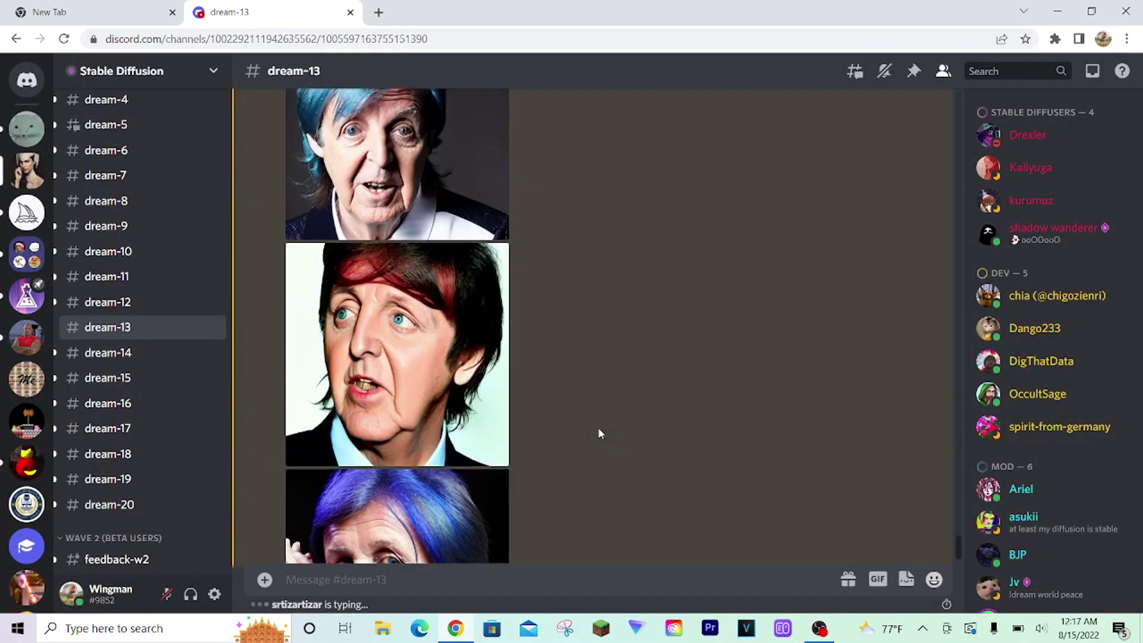
scroll(452, 361, up, 3)
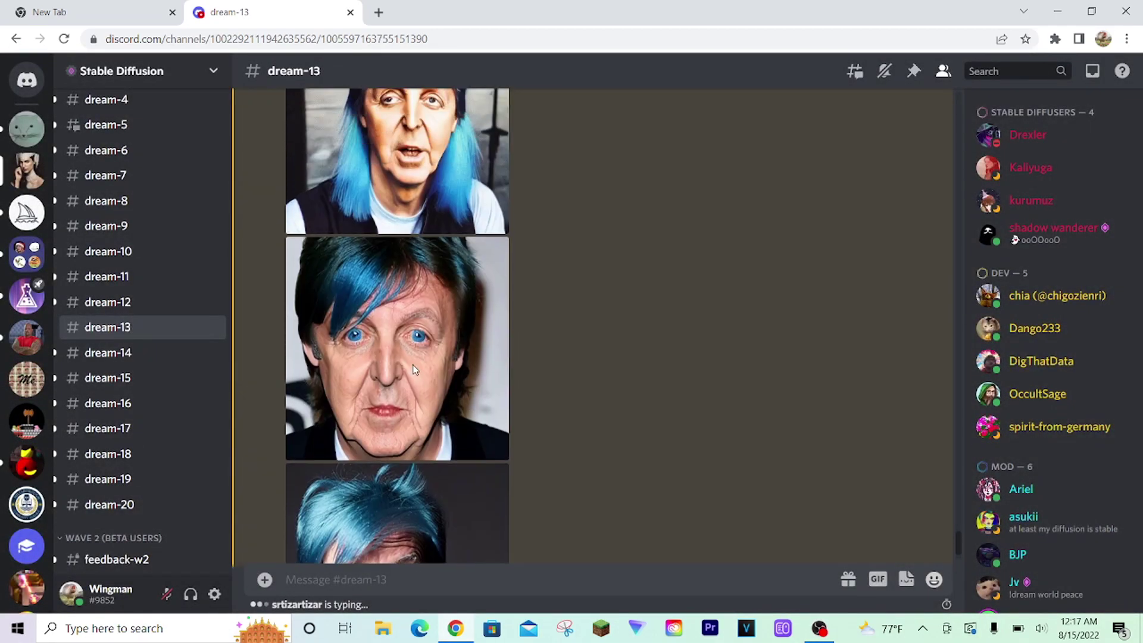
scroll(464, 357, up, 3)
scroll(548, 356, up, 10)
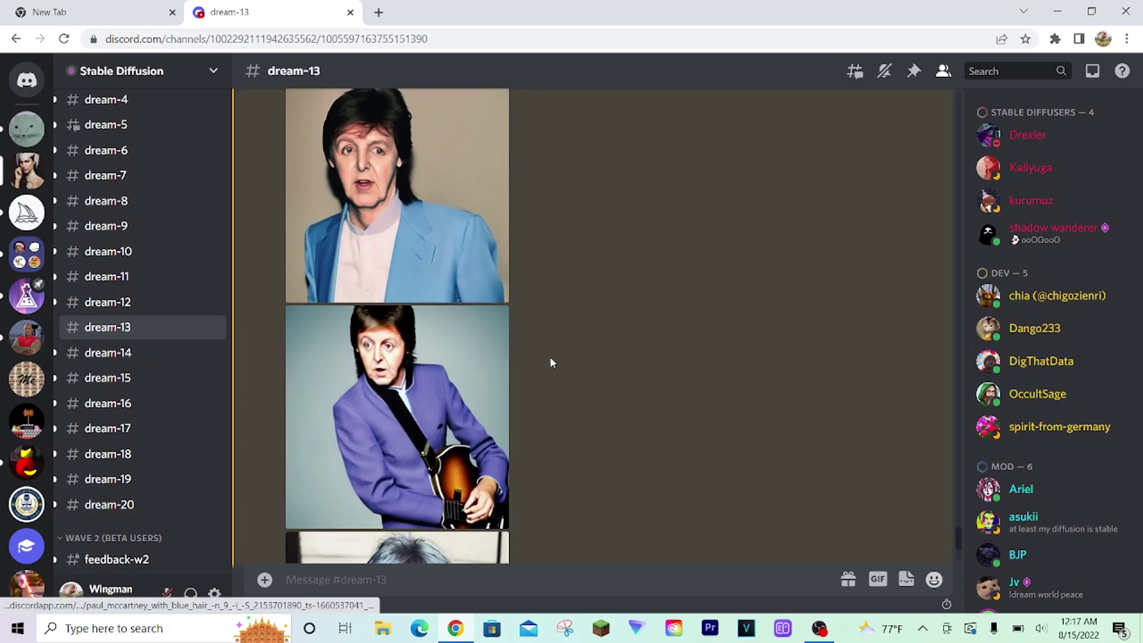
scroll(541, 357, up, 4)
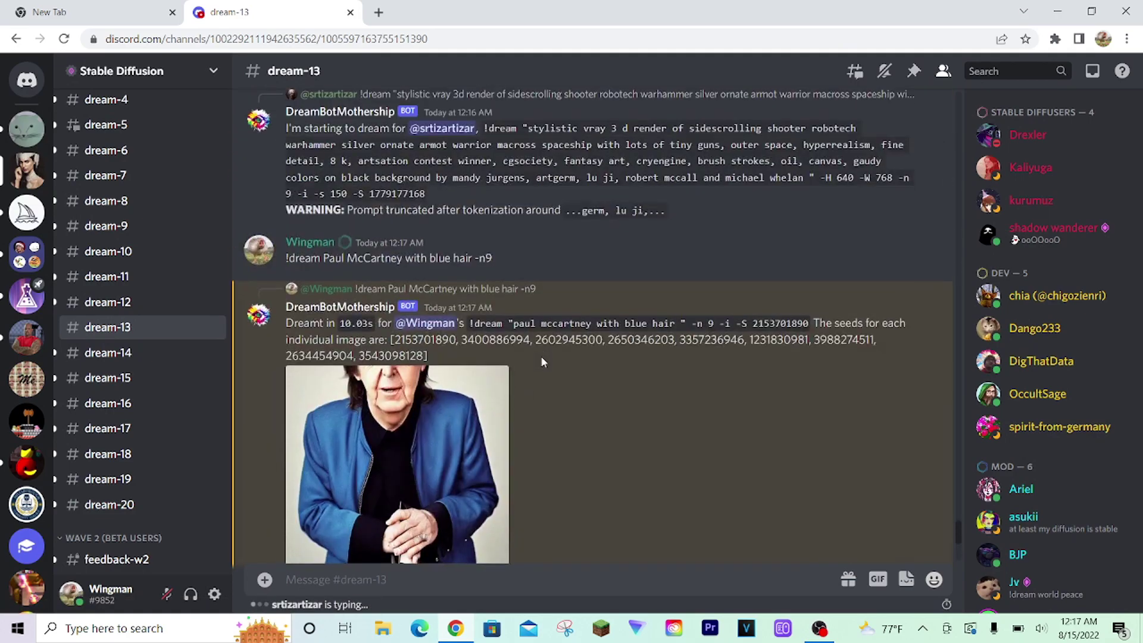
scroll(716, 305, down, 15)
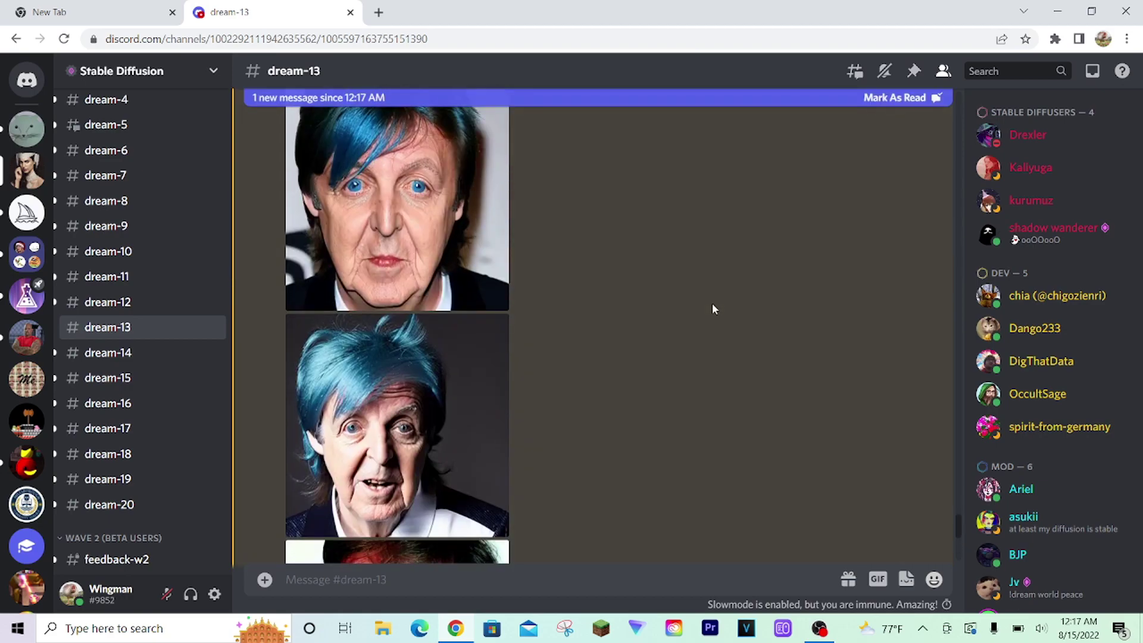
scroll(713, 304, down, 15)
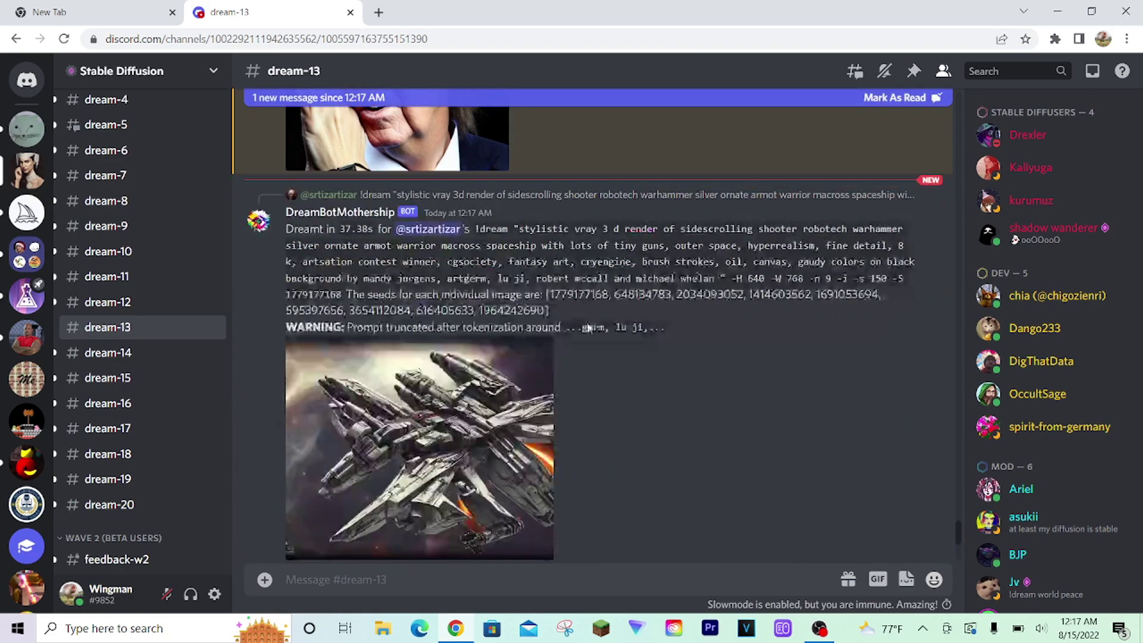
scroll(586, 326, up, 6)
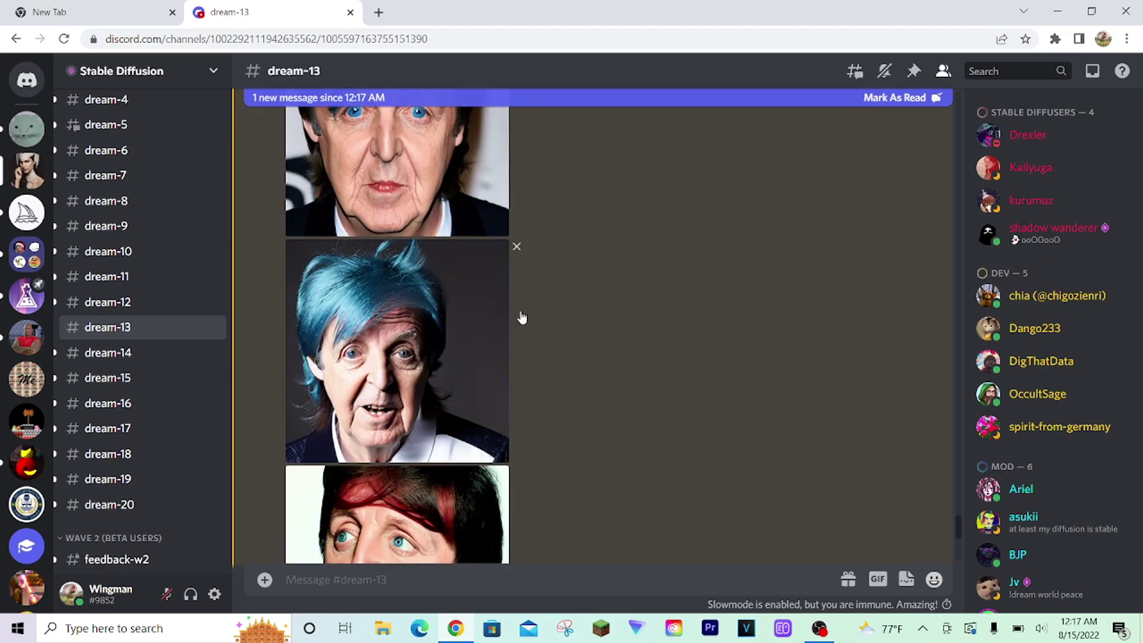
scroll(748, 391, up, 10)
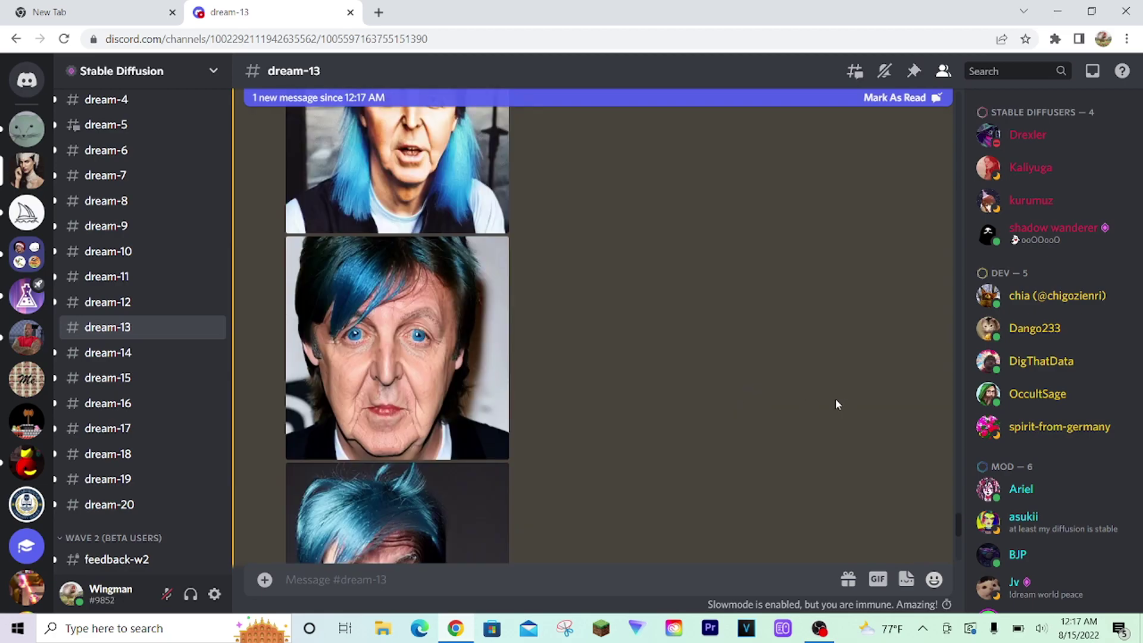
scroll(675, 411, up, 4)
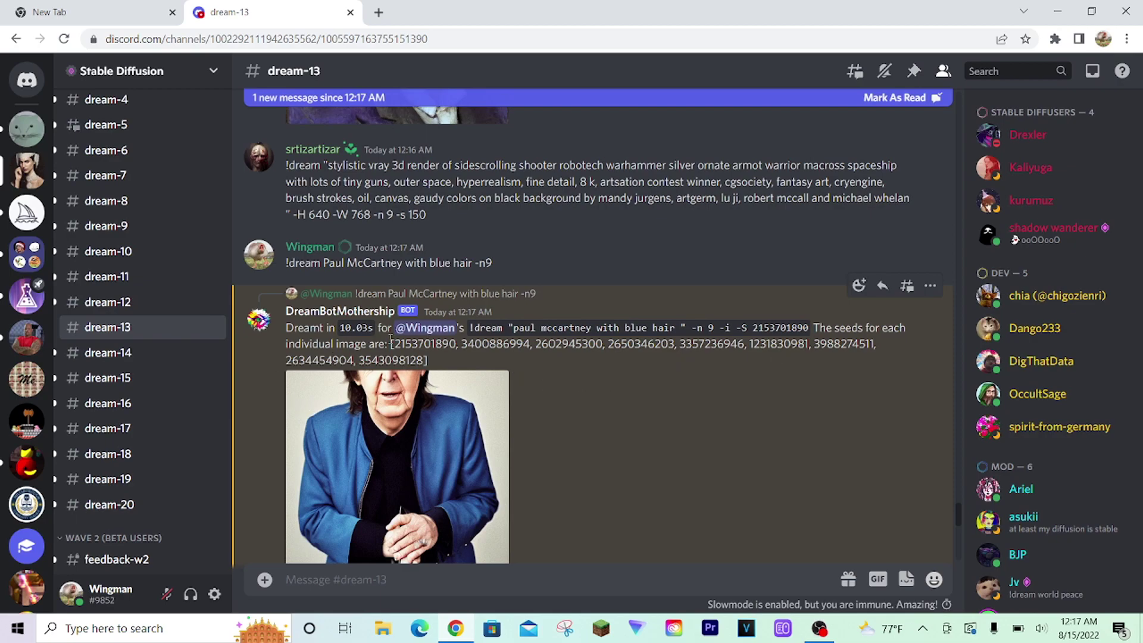
drag(390, 344, 429, 361)
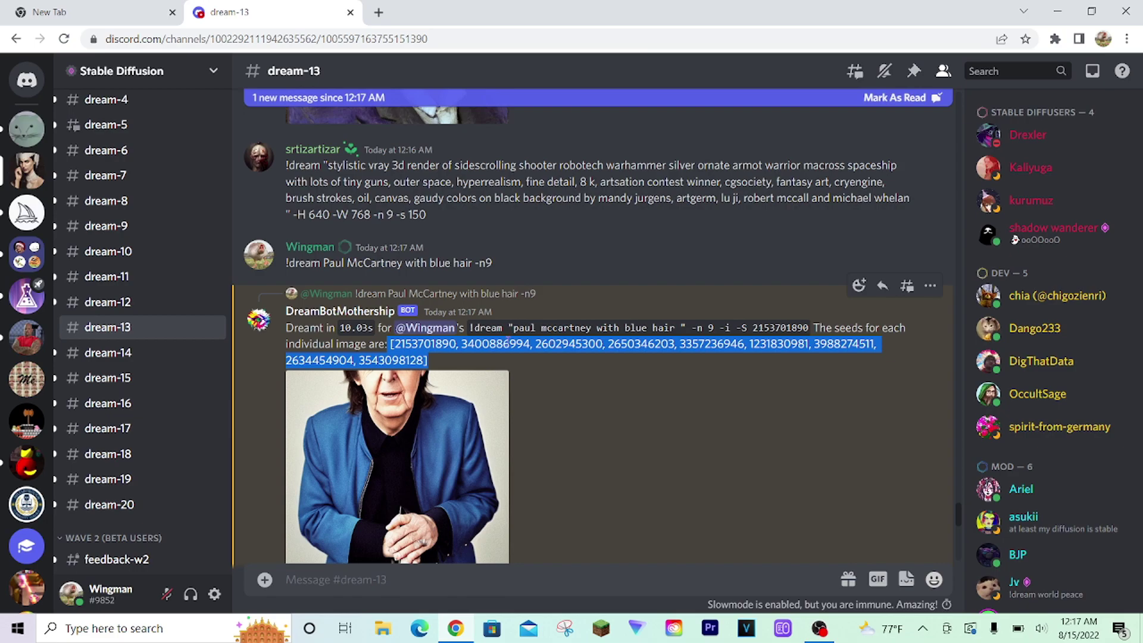
click(714, 346)
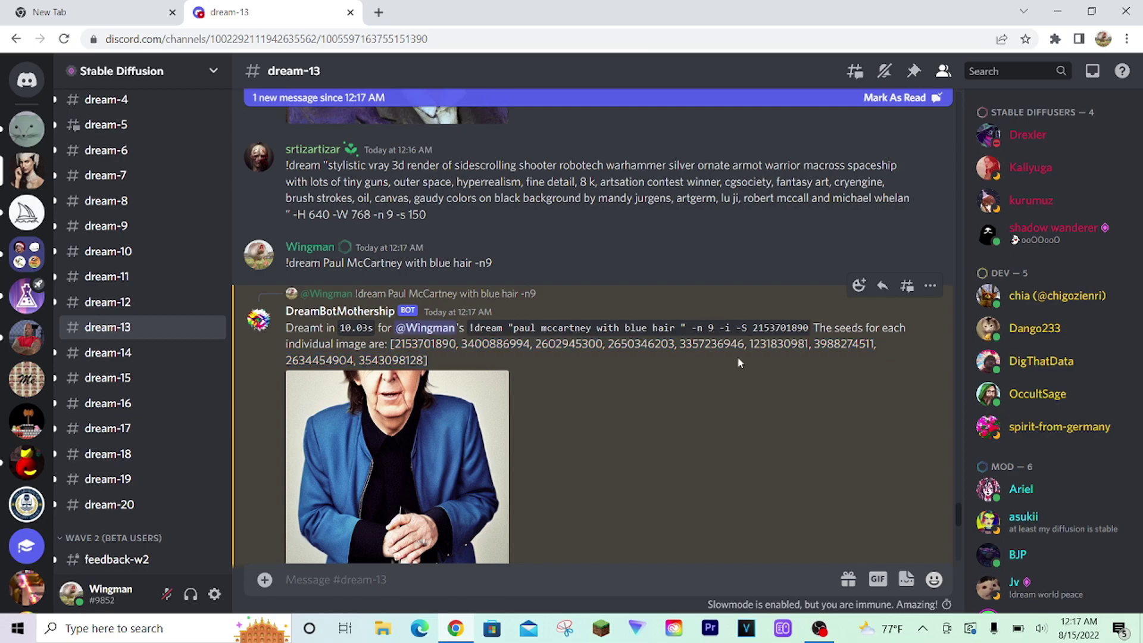
drag(814, 344, 875, 345)
right_click(876, 345)
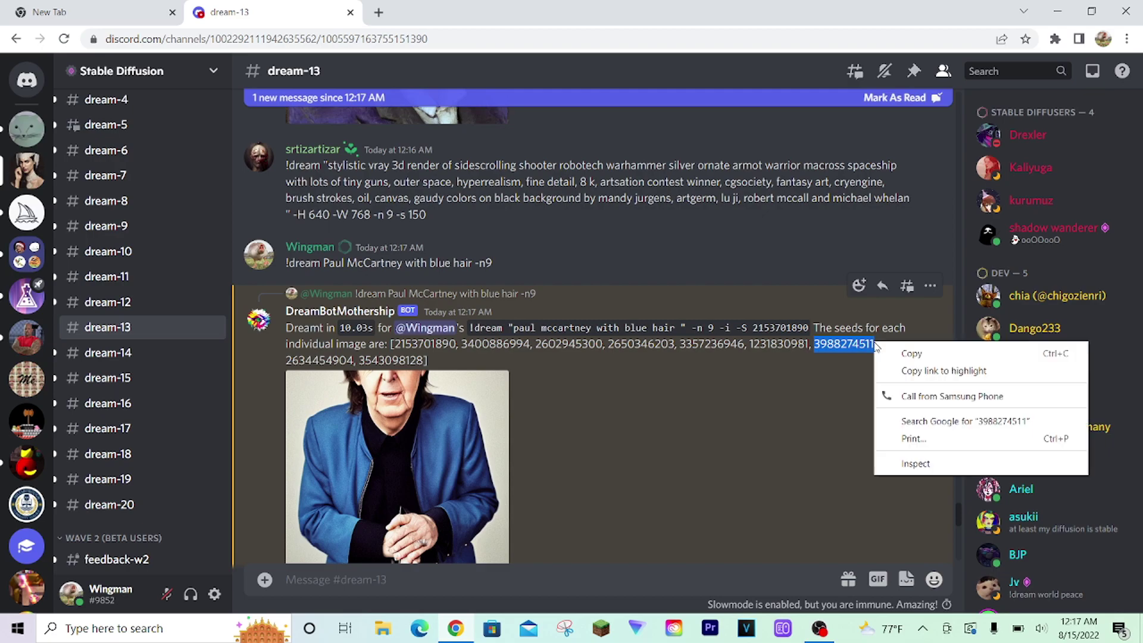
click(881, 353)
click(860, 336)
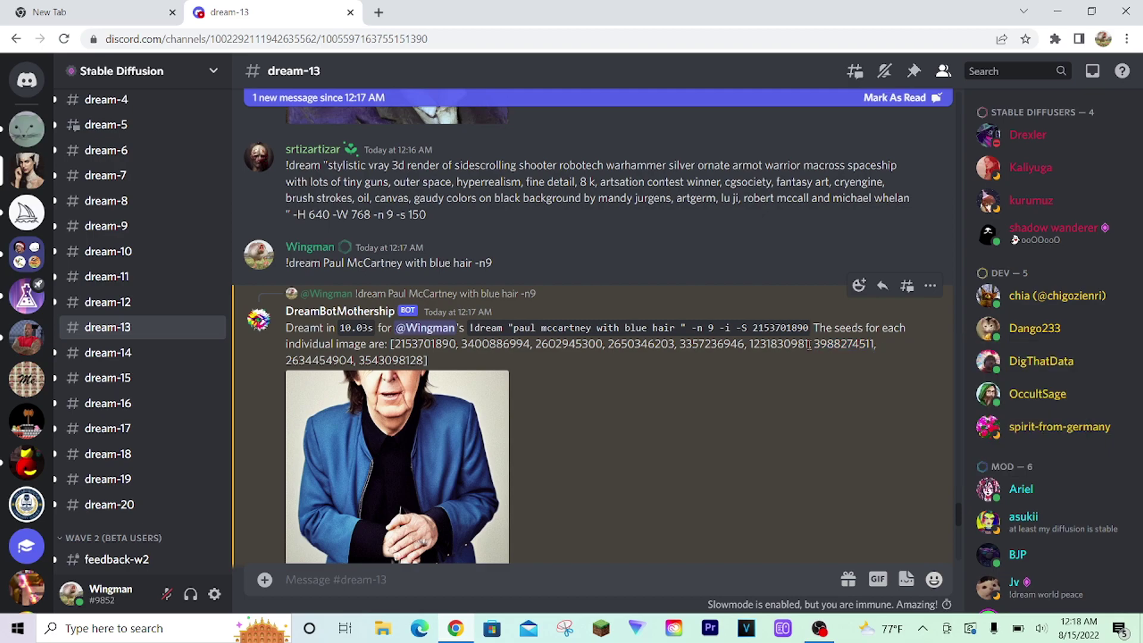
click(398, 576)
key(ctrl+v)
click(264, 579)
click(290, 581)
text(-S)
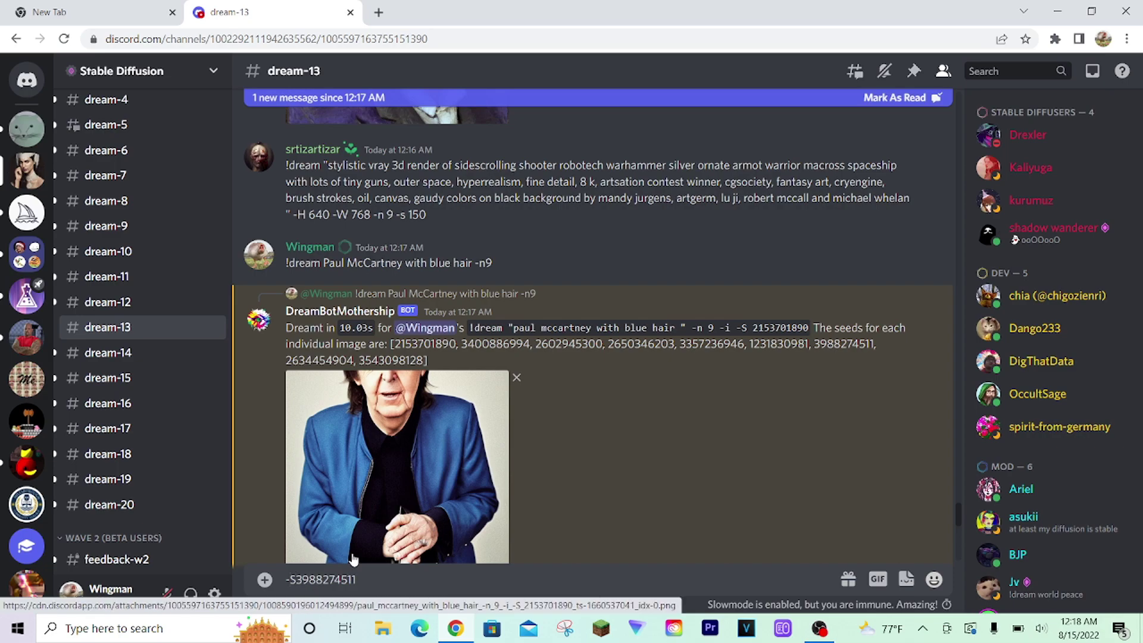
Copy "!dream Paul McCartney with blue hair" from the earlier message, insert it before the seed option without -n9, and send the prompt.
drag(473, 263, 282, 269)
right_click(301, 266)
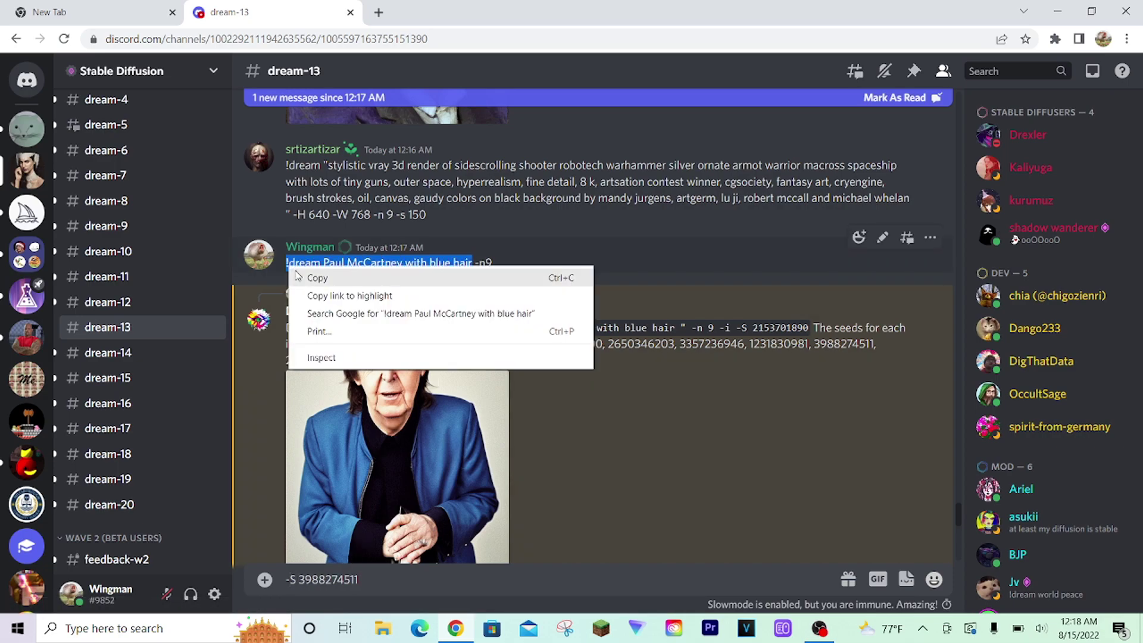
click(321, 275)
drag(478, 262, 493, 263)
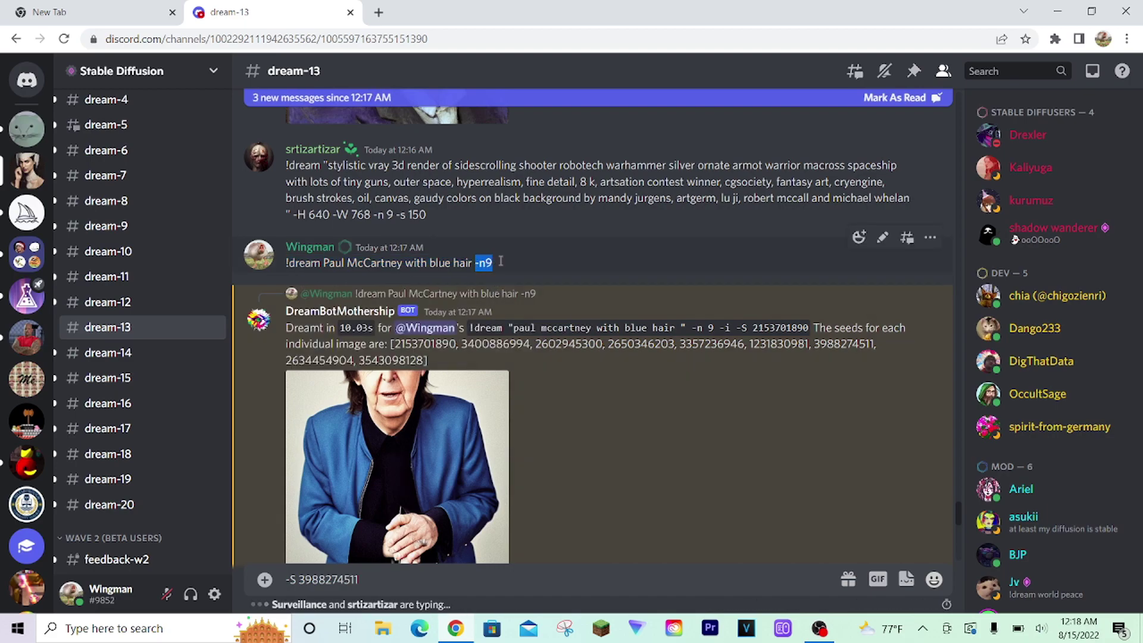
click(288, 579)
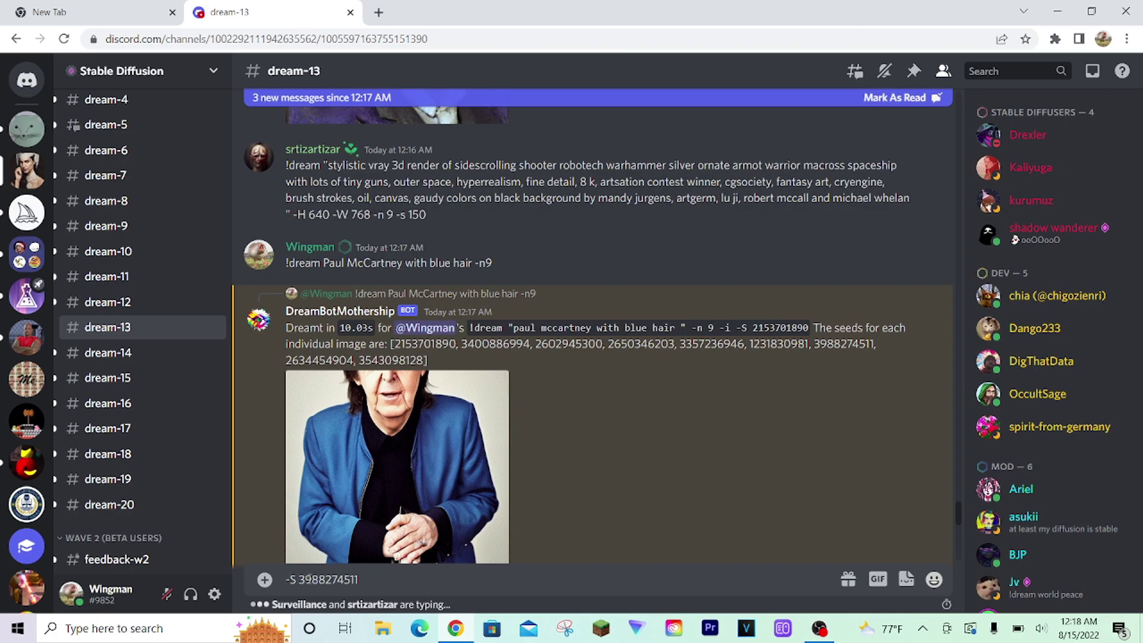
key(ctrl+v)
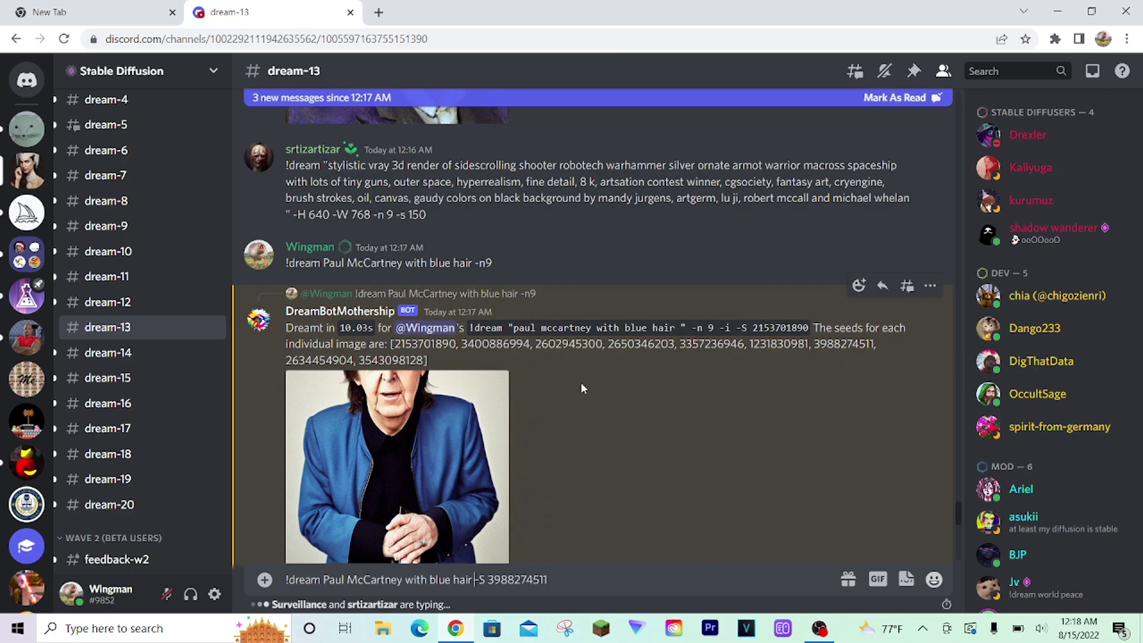
scroll(581, 382, down, 15)
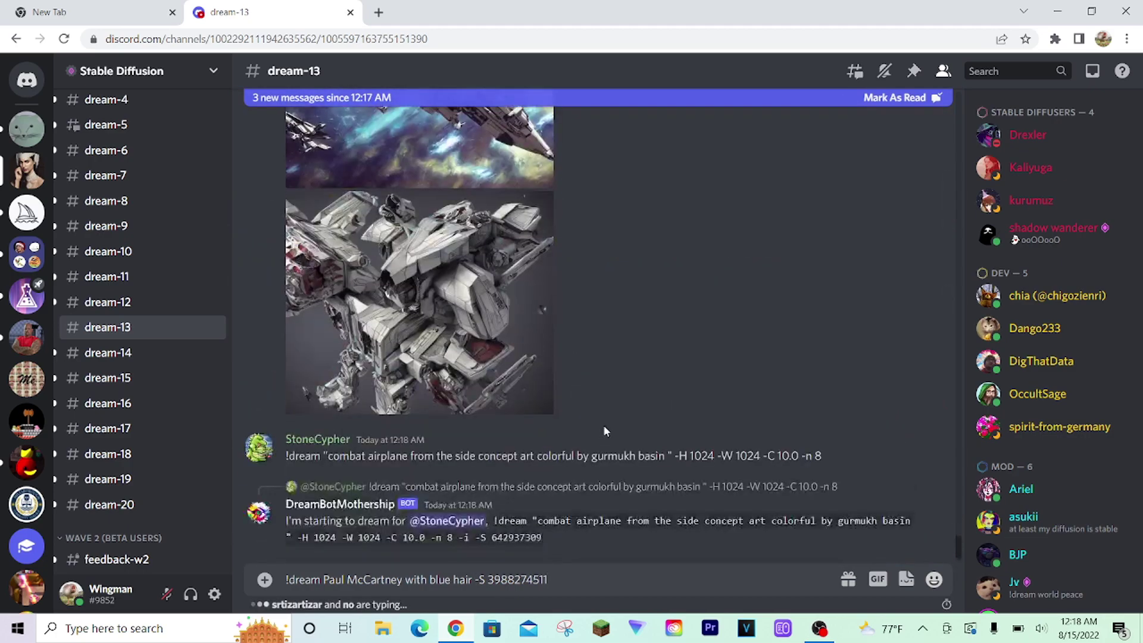
key(Return)
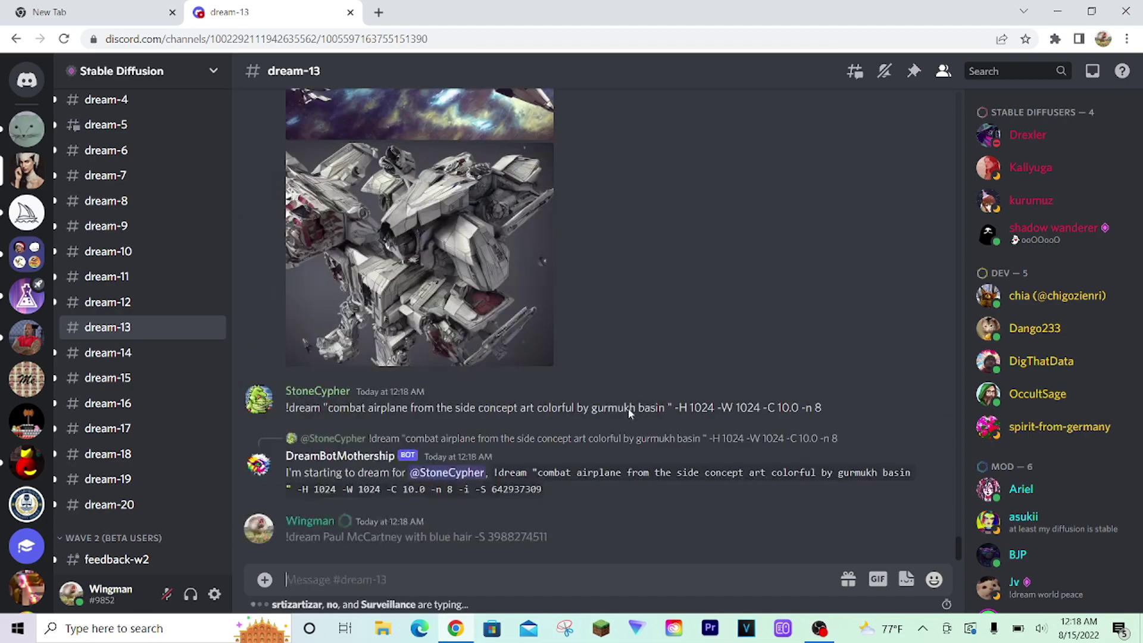
drag(564, 472, 289, 342)
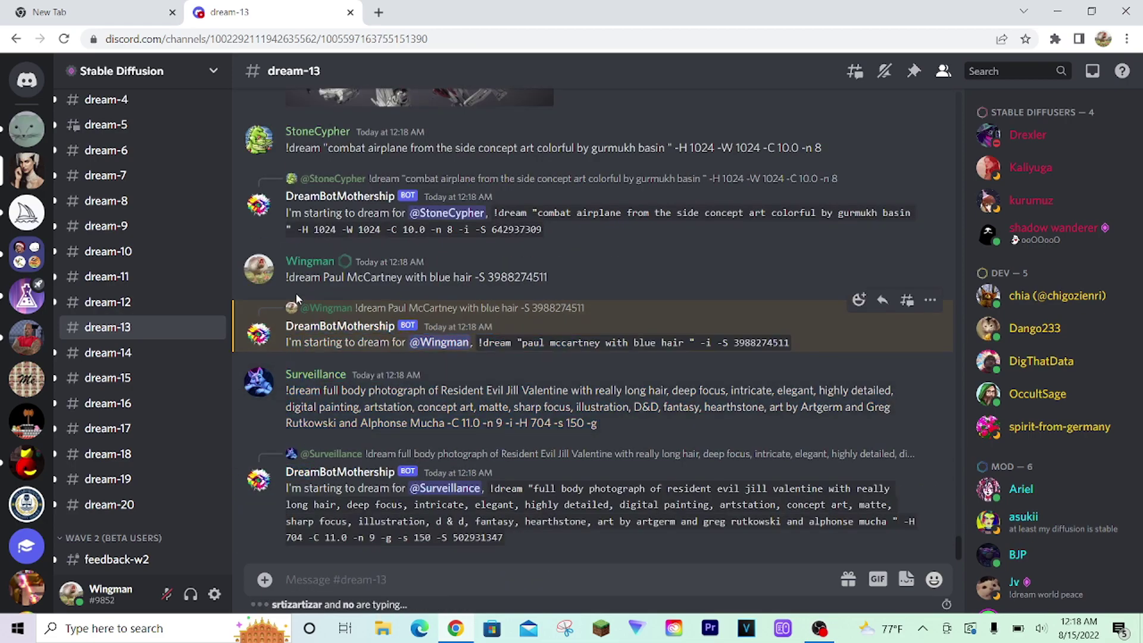
triple_click(288, 277)
right_click(285, 278)
click(310, 291)
click(610, 266)
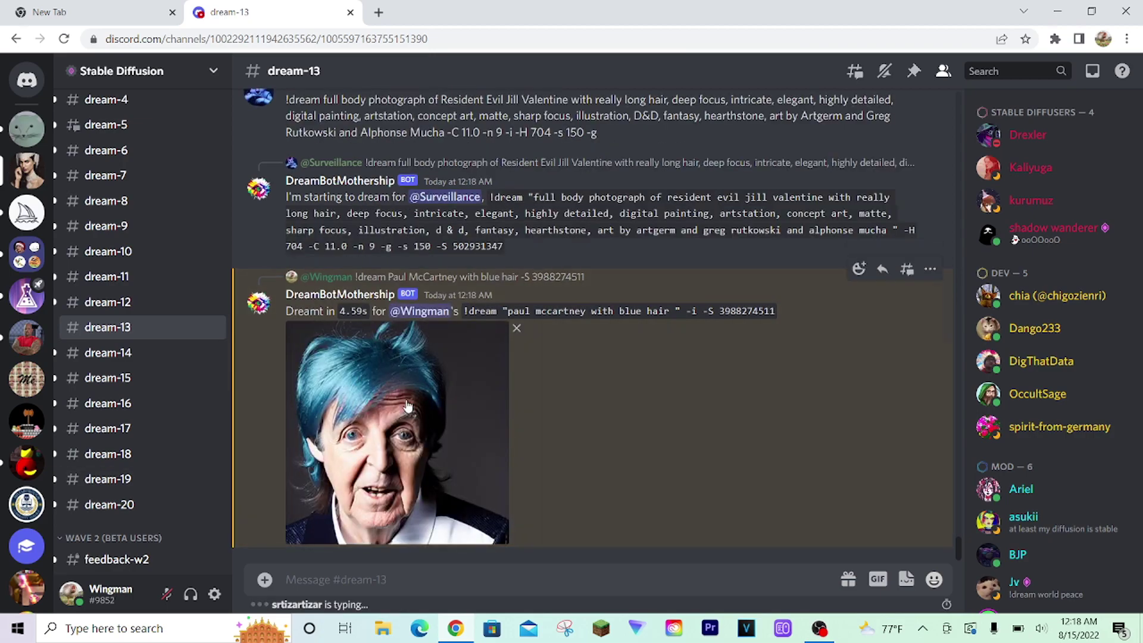
scroll(405, 401, up, 20)
scroll(448, 394, down, 15)
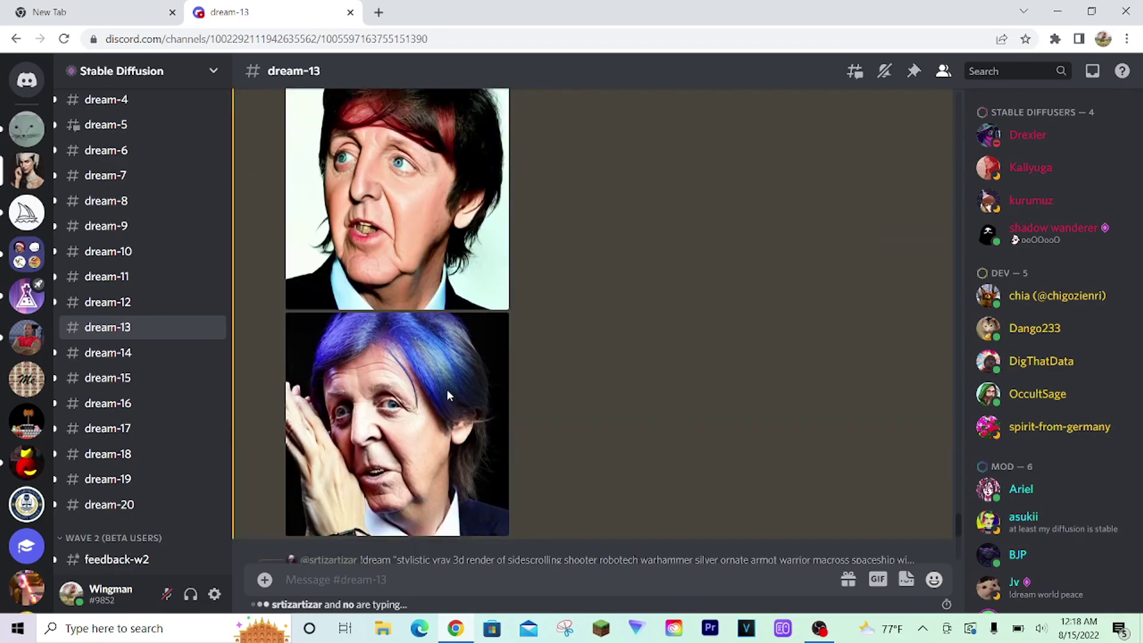
scroll(428, 326, down, 20)
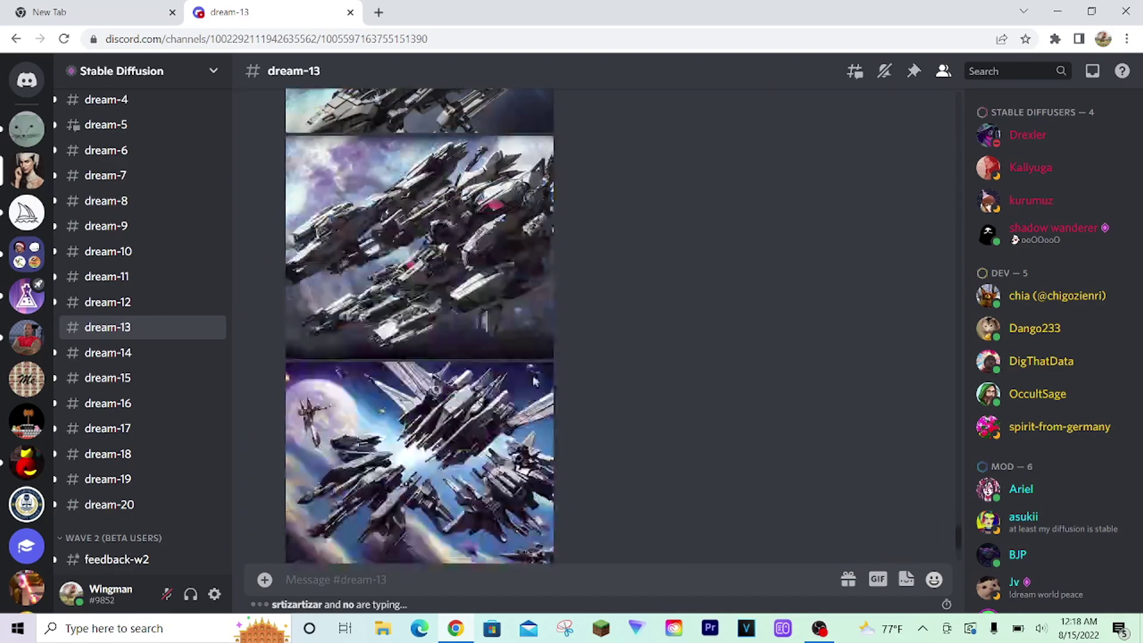
scroll(967, 243, down, 5)
key(ctrl+v)
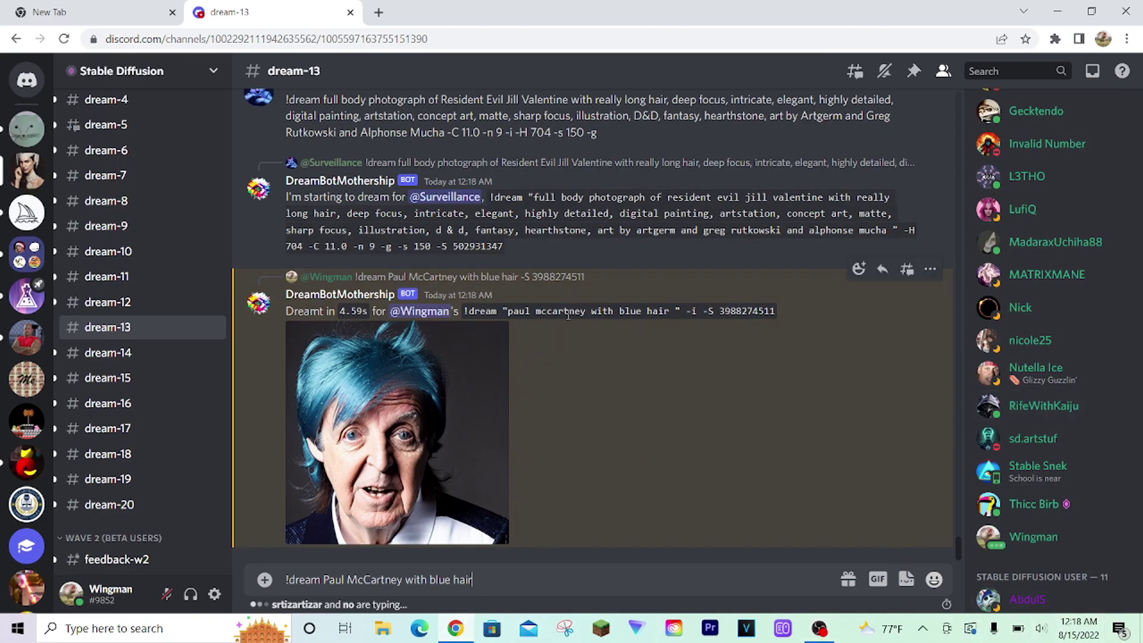
click(554, 276)
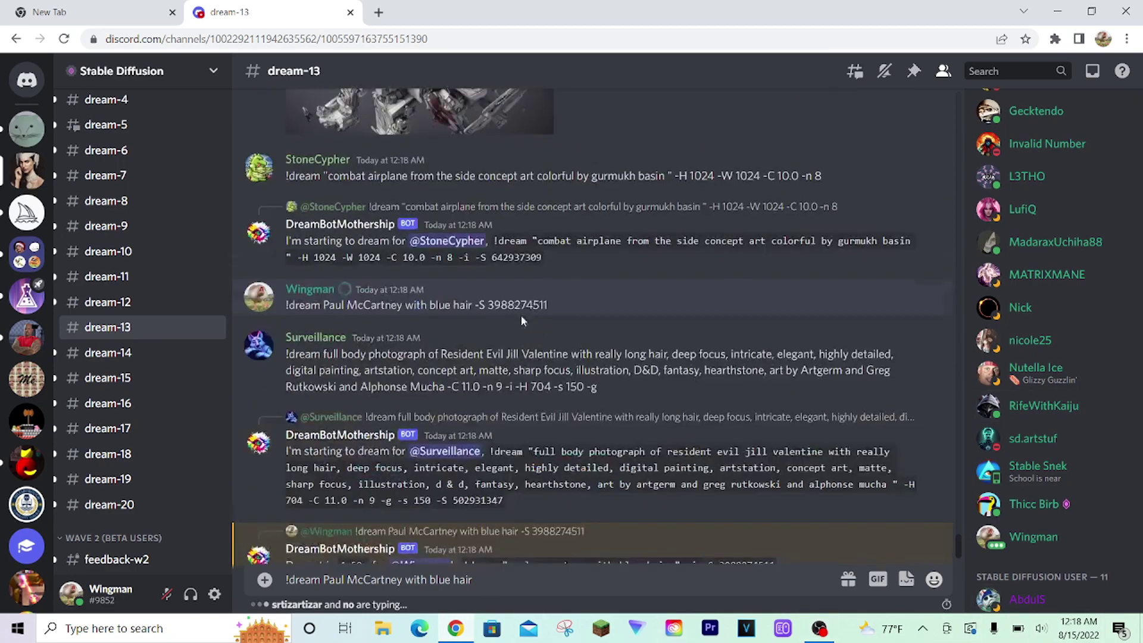
drag(549, 343, 475, 344)
right_click(475, 343)
click(506, 362)
click(529, 577)
key(ctrl+v)
Insert "-C 6" before the seed option in the blue hair prompt and send it.
drag(549, 579, 285, 579)
right_click(528, 579)
key(Escape)
click(475, 579)
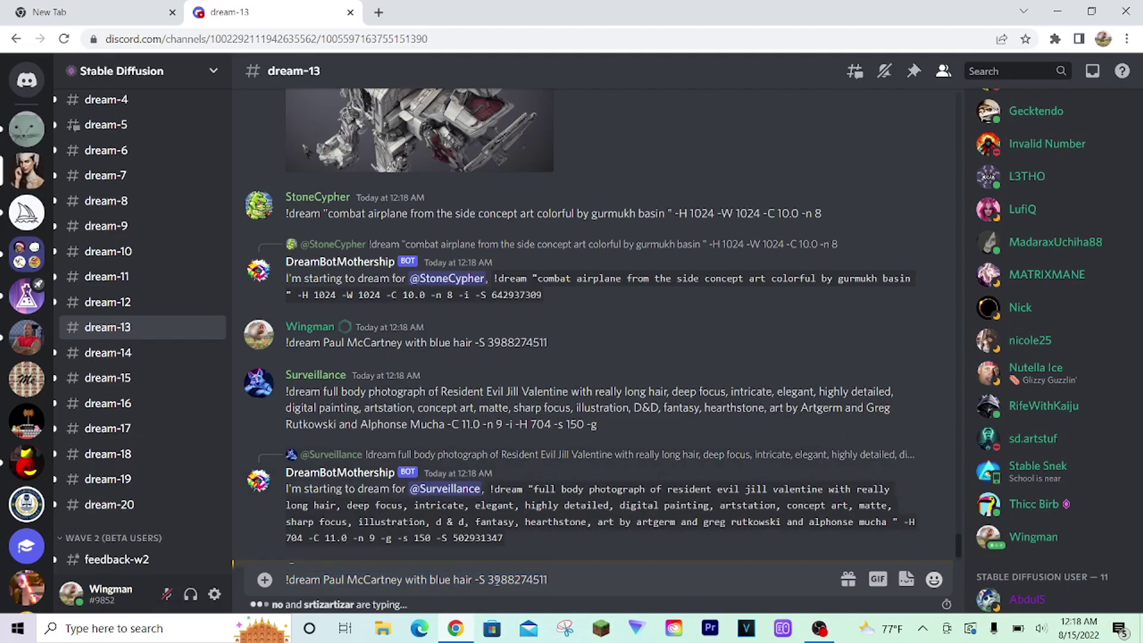
text(-C)
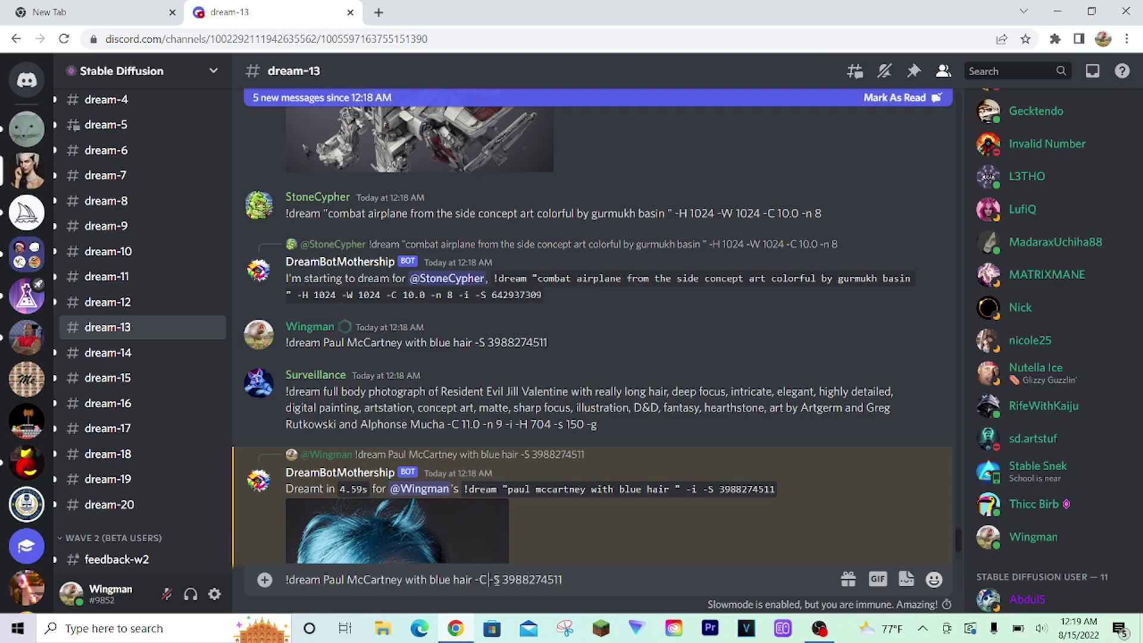
click(496, 579)
text(6)
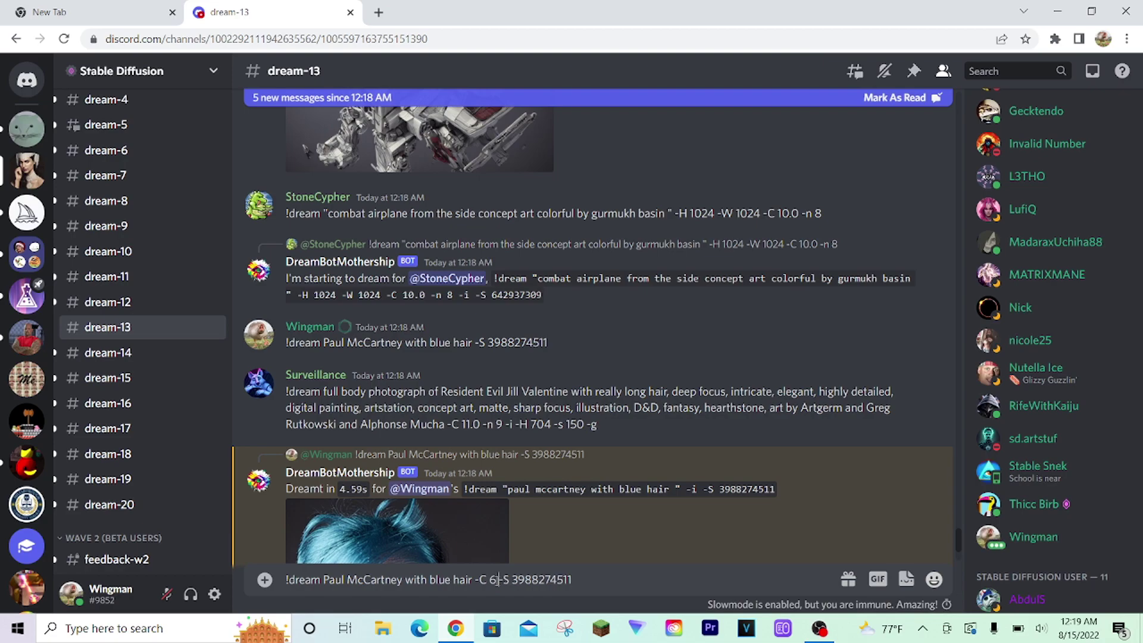
key(Return)
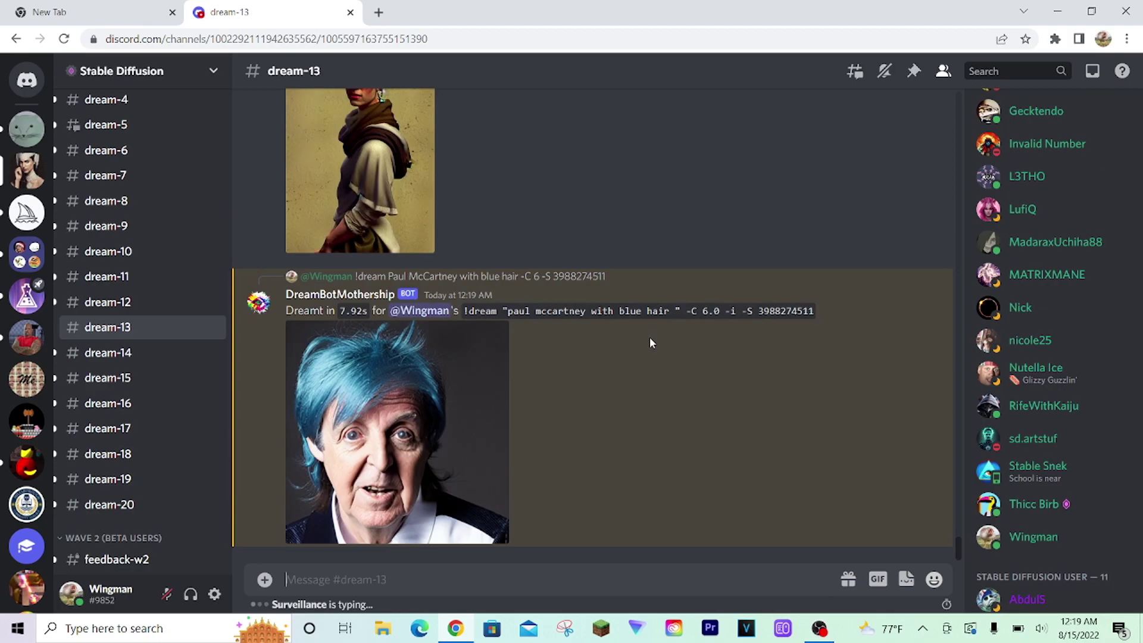
View the blue hair image generated with -C 6 enlarged and close the preview.
scroll(487, 373, up, 8)
scroll(487, 378, up, 10)
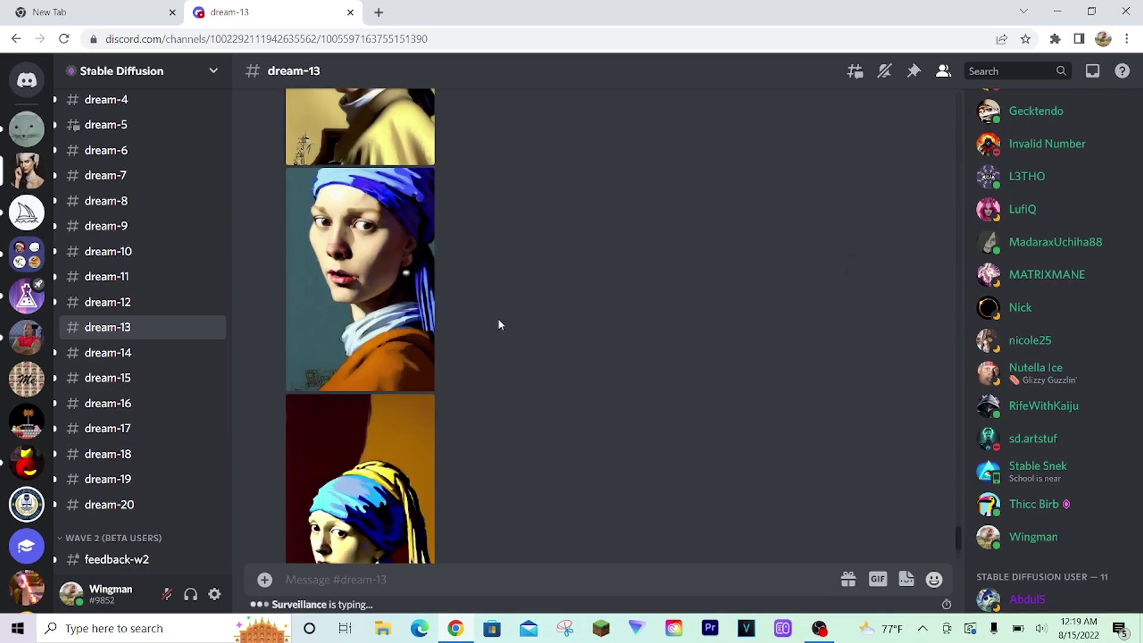
scroll(491, 314, down, 15)
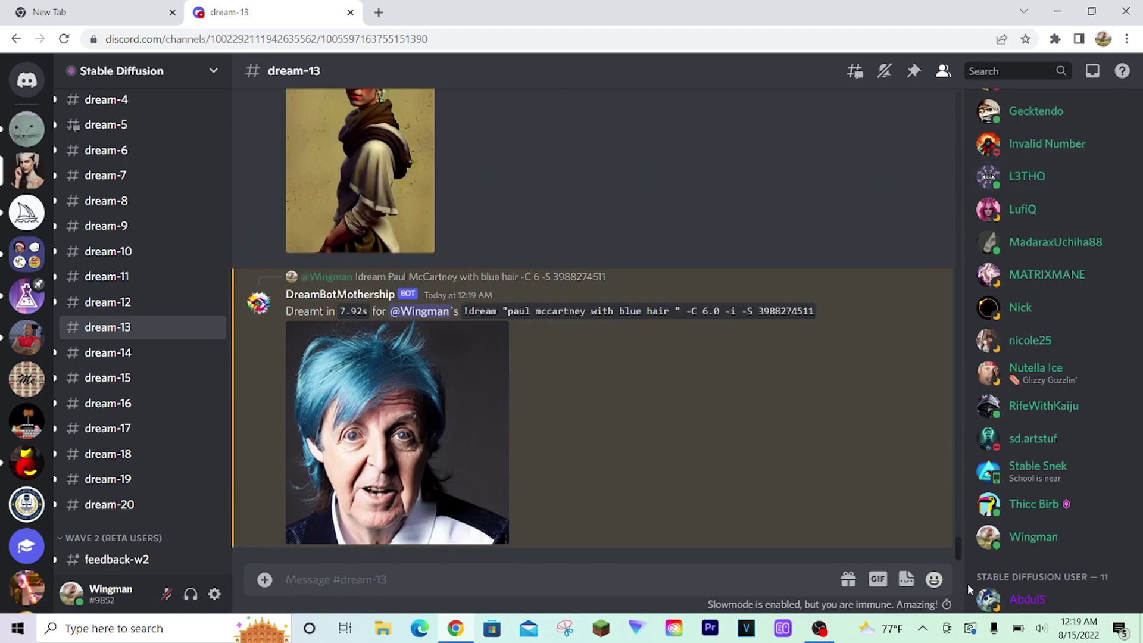
click(464, 441)
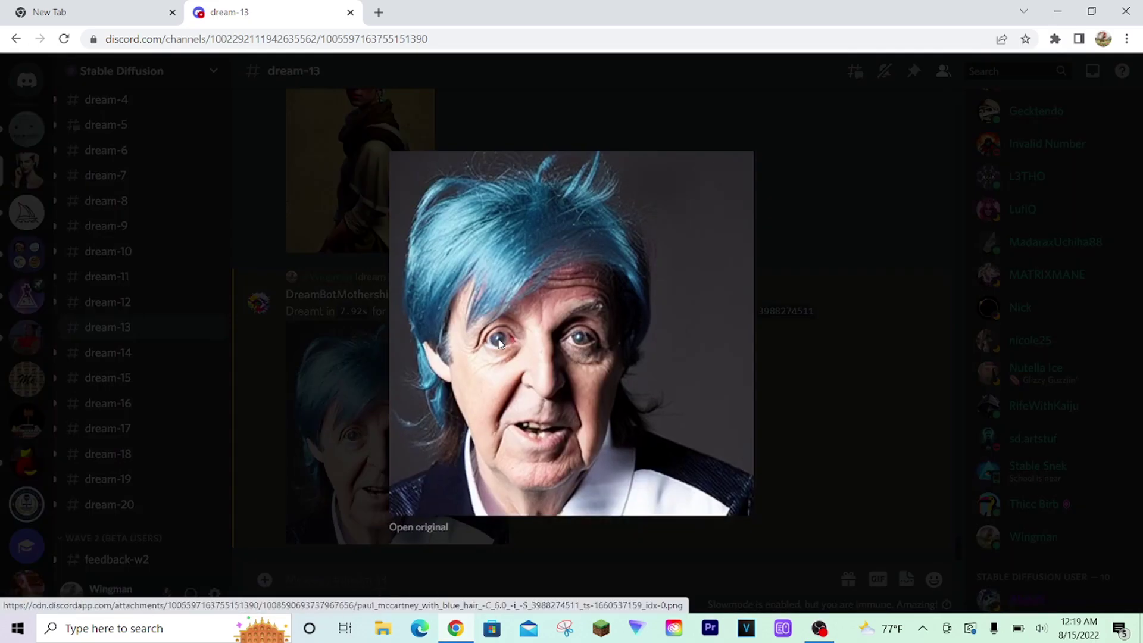
click(824, 342)
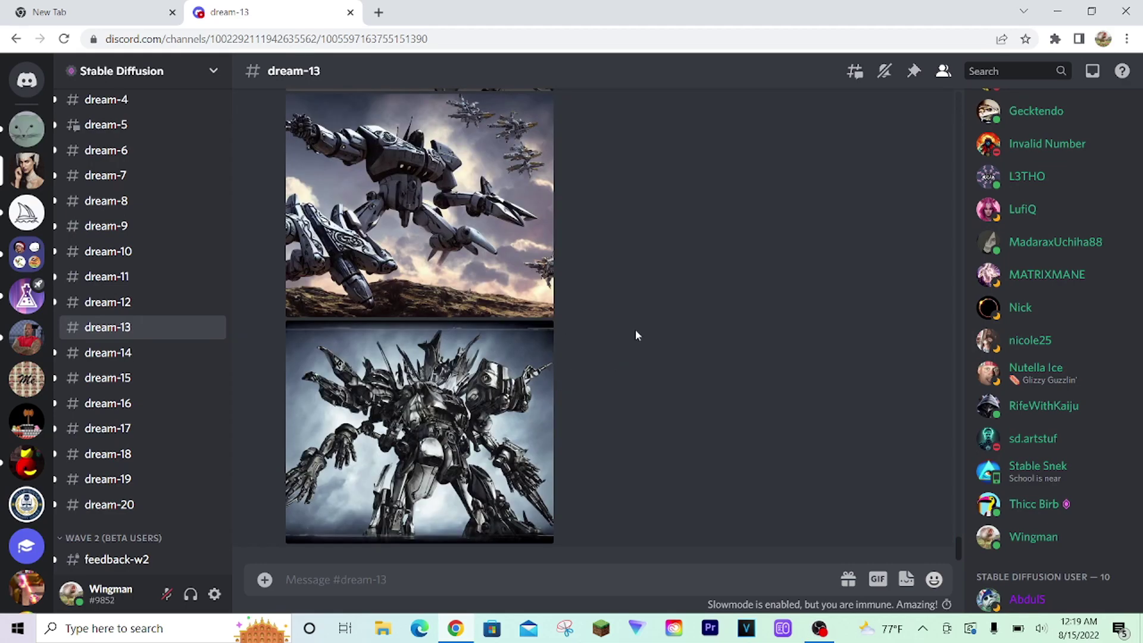
Examine the bot's reply to another member's pearl earring portrait prompt, comparing its options, individual seeds and images.
scroll(634, 330, up, 10)
scroll(659, 348, up, 20)
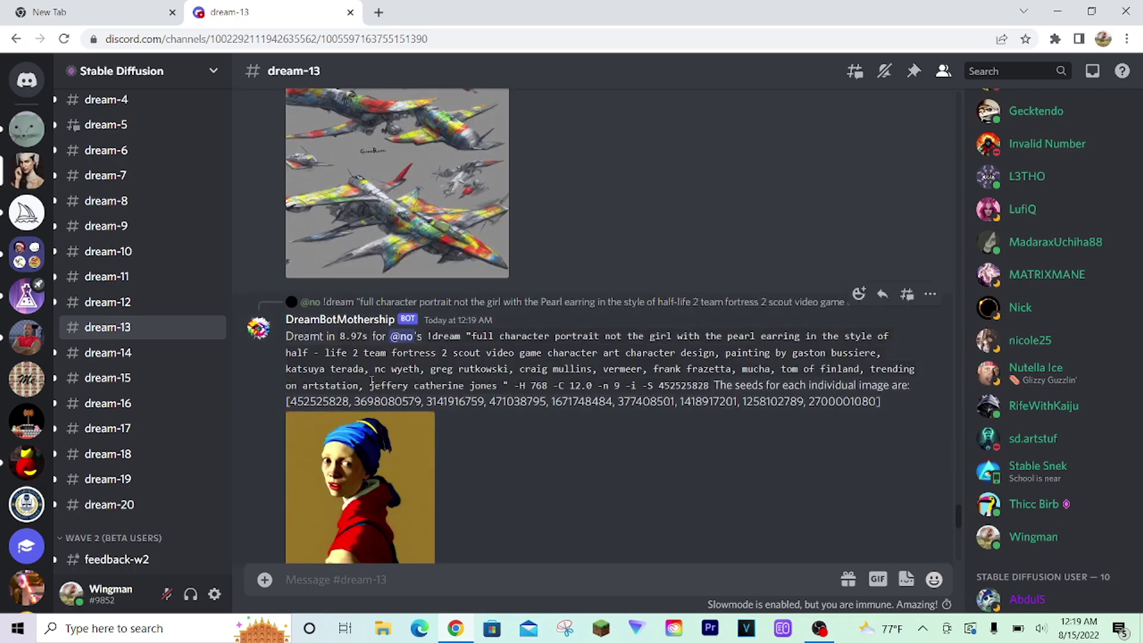
scroll(378, 382, down, 1)
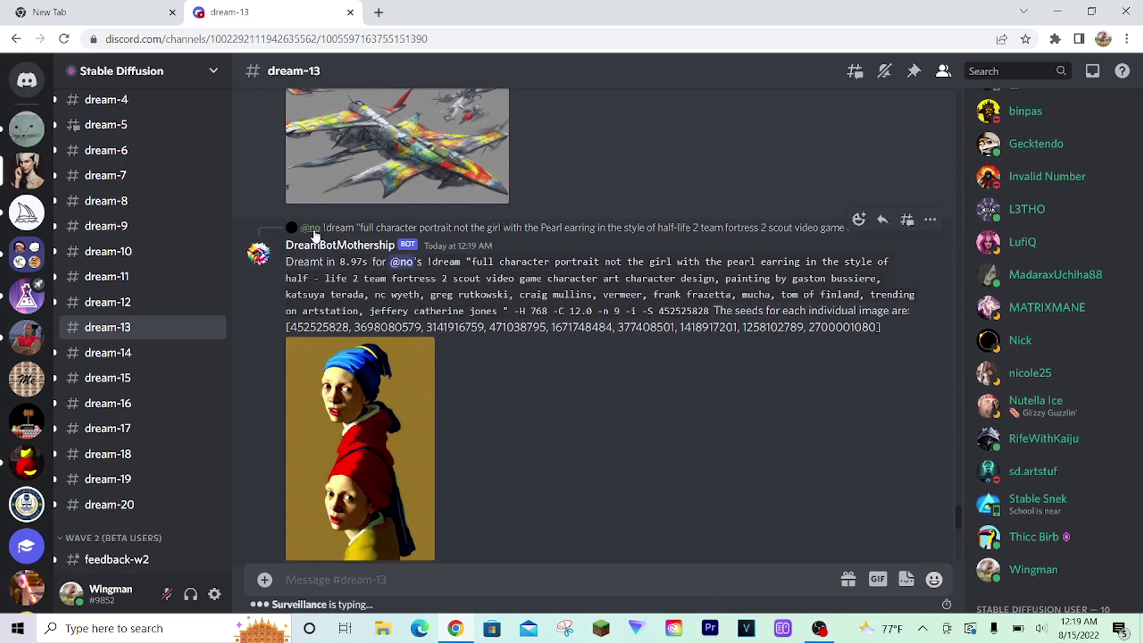
scroll(559, 309, down, 1)
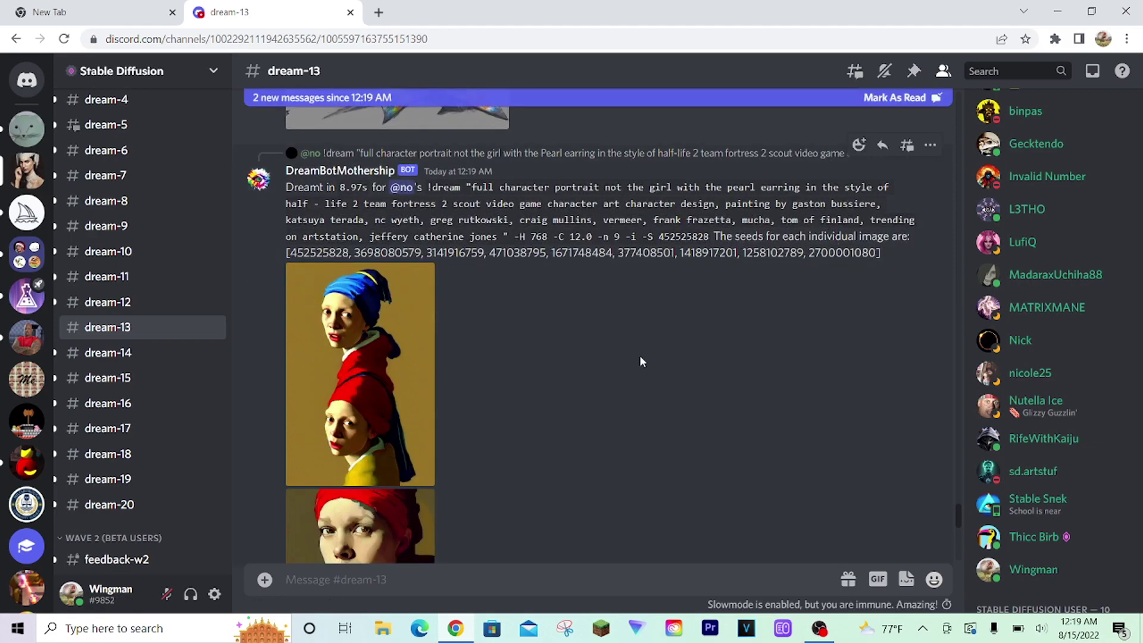
scroll(598, 353, up, 1)
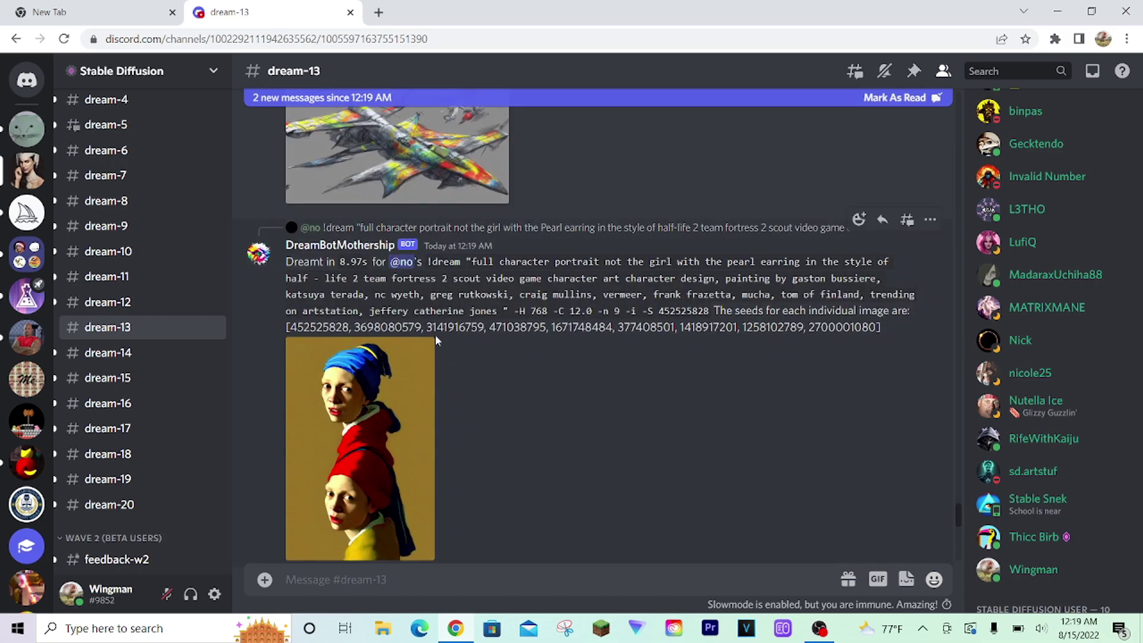
drag(356, 327, 421, 328)
click(551, 360)
scroll(517, 249, up, 1)
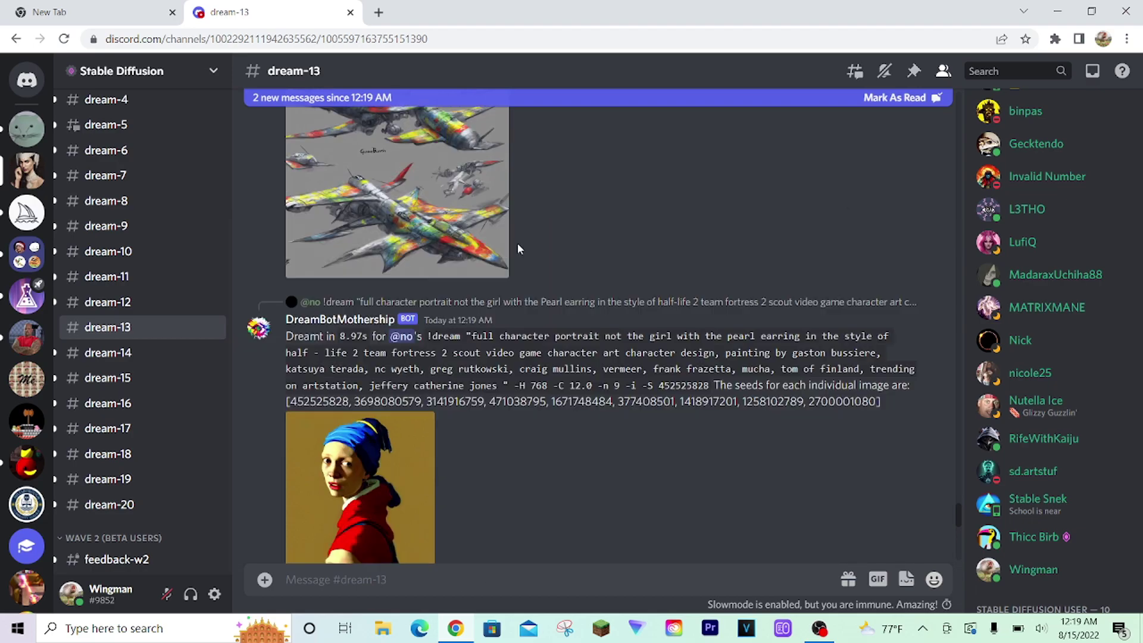
scroll(684, 258, down, 4)
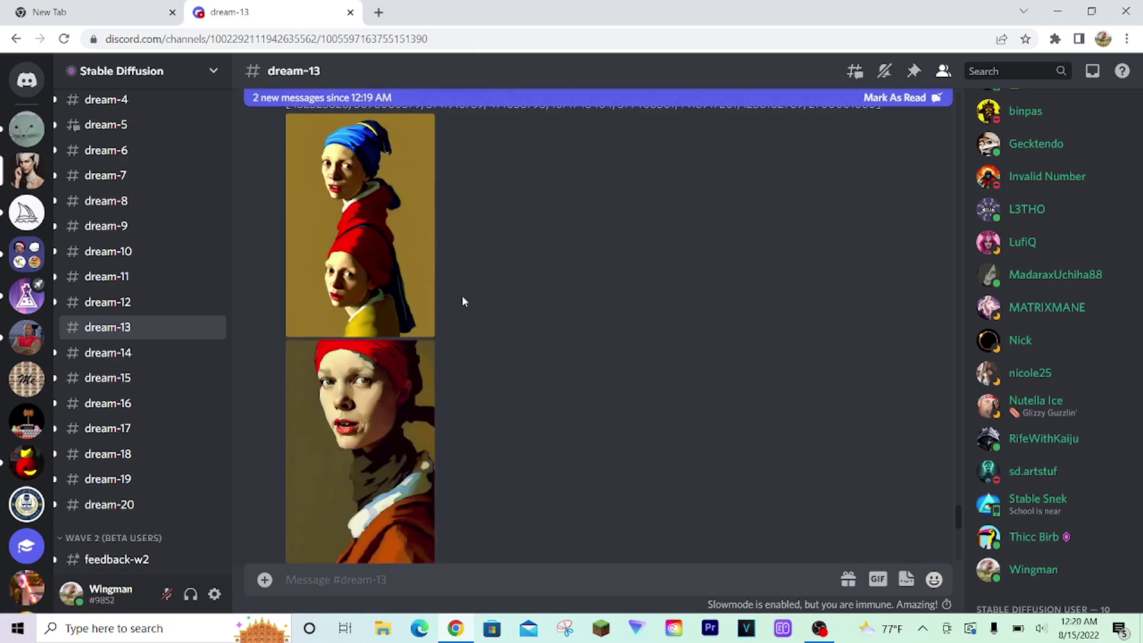
Send the prompt "!dream Very sunny day in a park -S 44433322" in the dream-13 channel.
scroll(462, 295, down, 15)
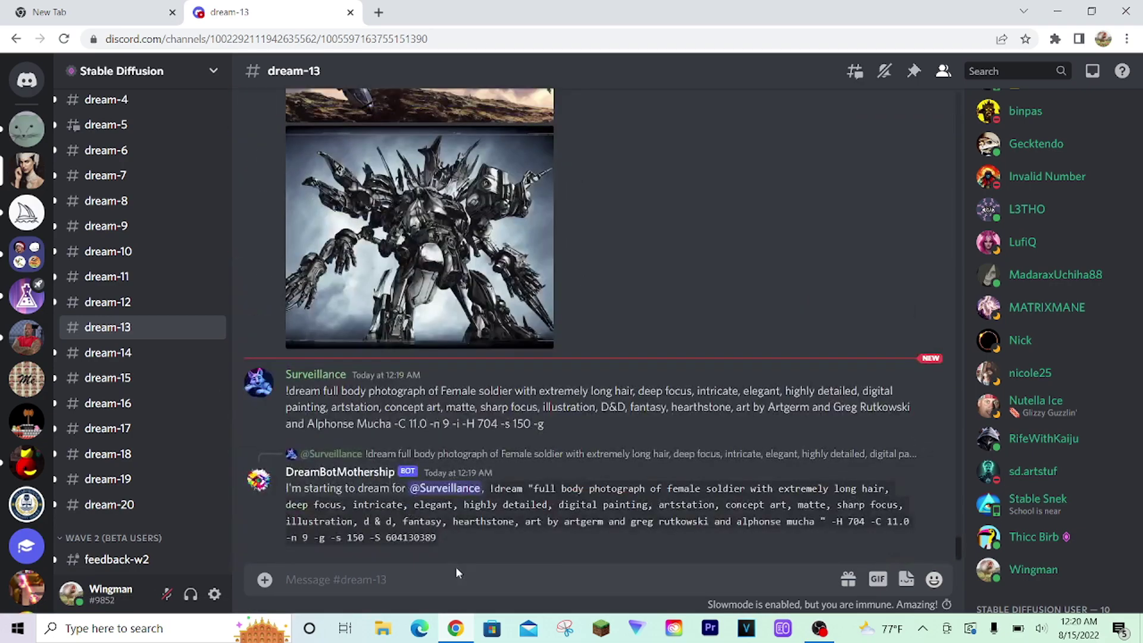
text(!dream)
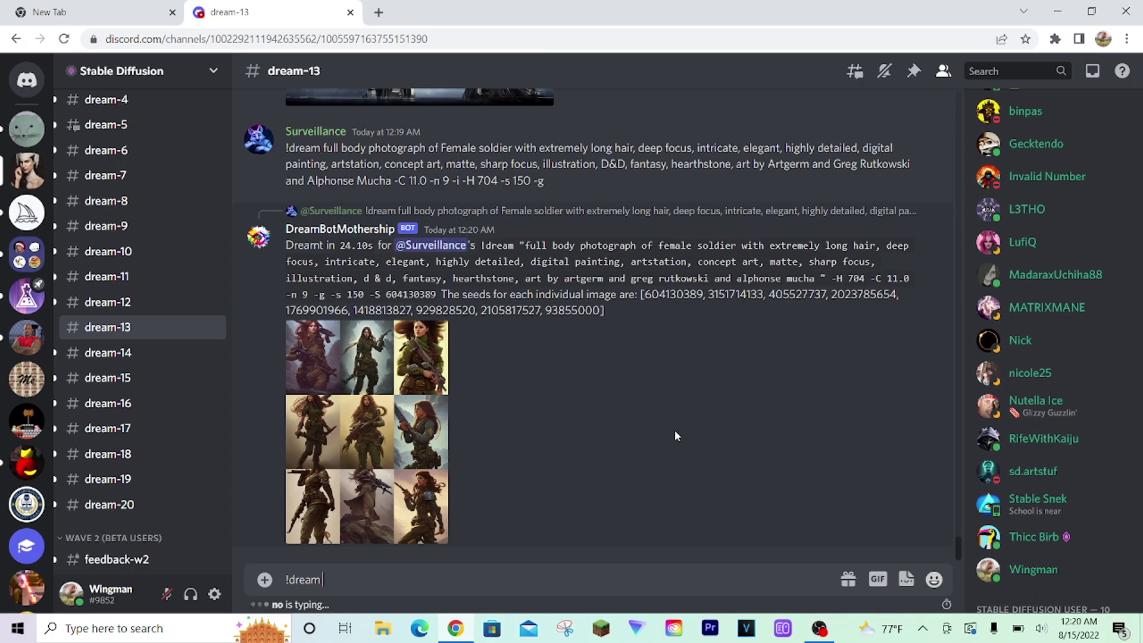
text(Very sunny day)
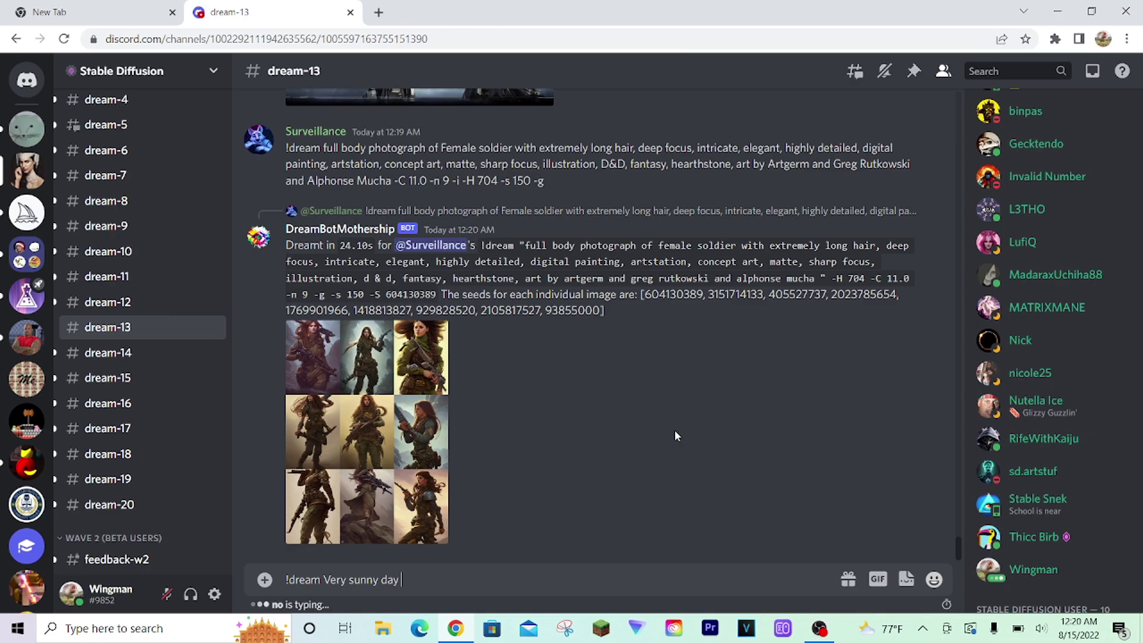
text(over)
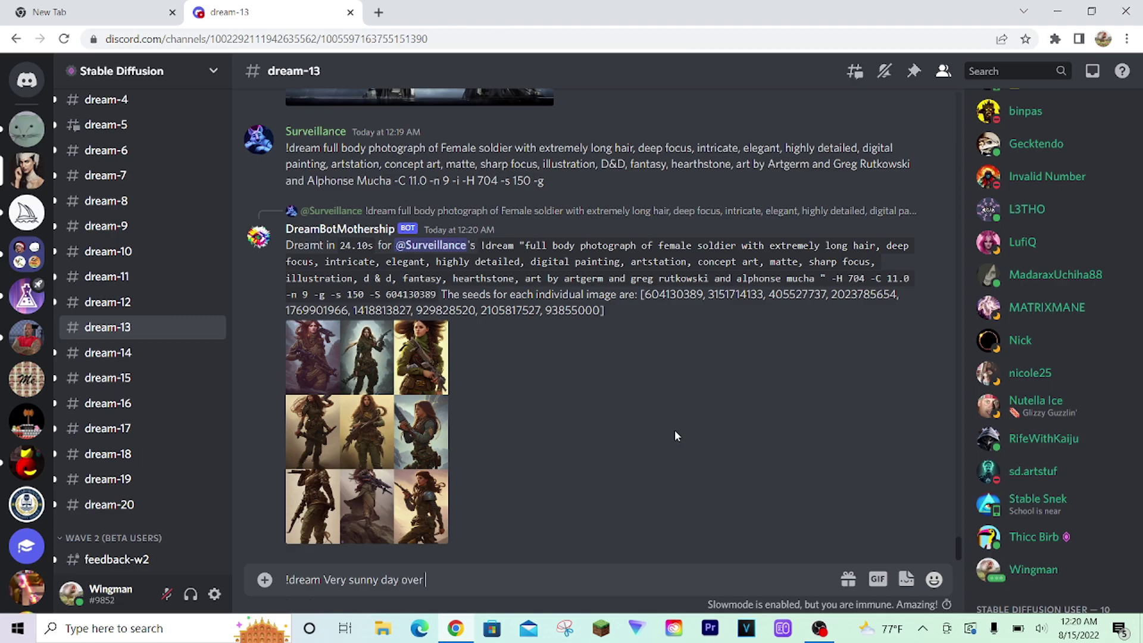
key(BackSpace)
key(BackSpace)
key(BackSpace)
text(in a park)
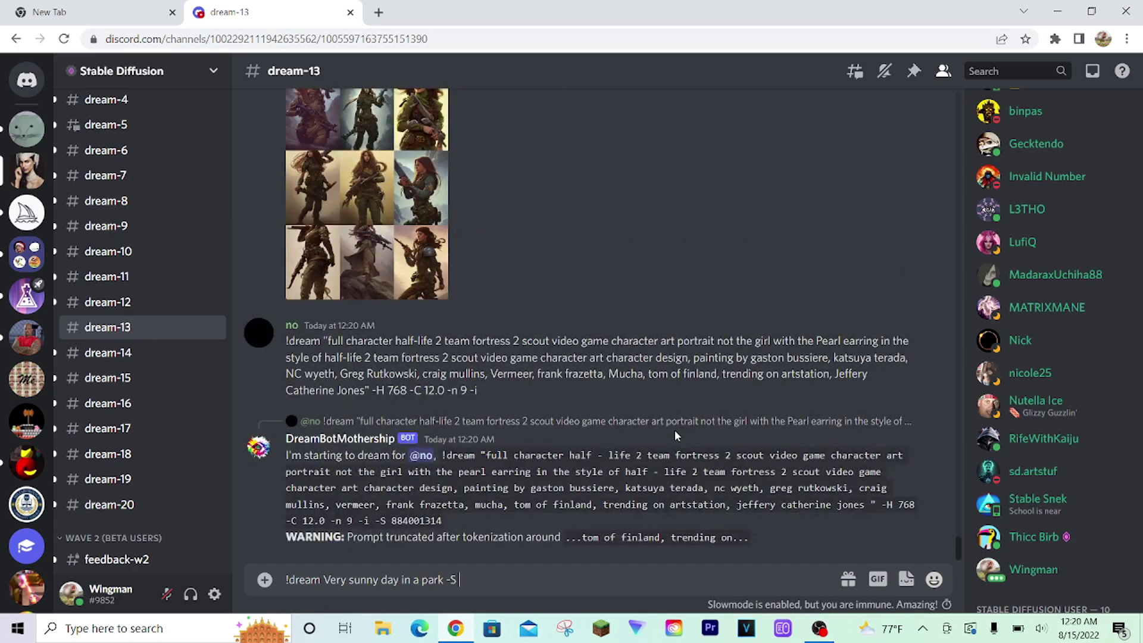
text(-S 44433322)
key(Return)
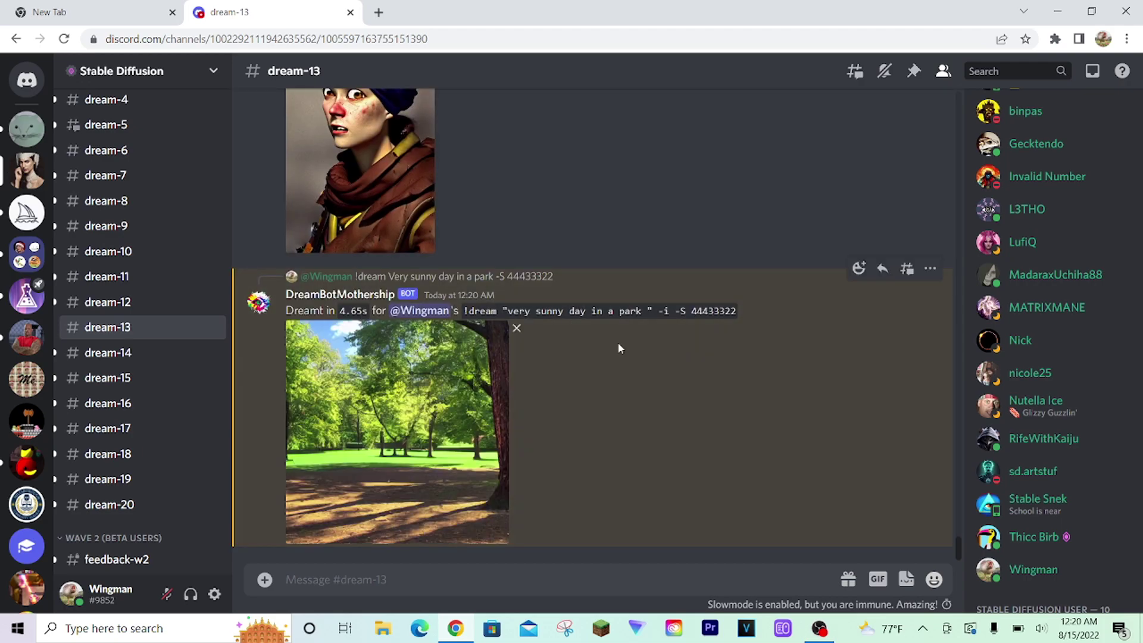
Enlarge the generated "very sunny day in a park" image, copy it and close the preview.
click(498, 421)
right_click(537, 262)
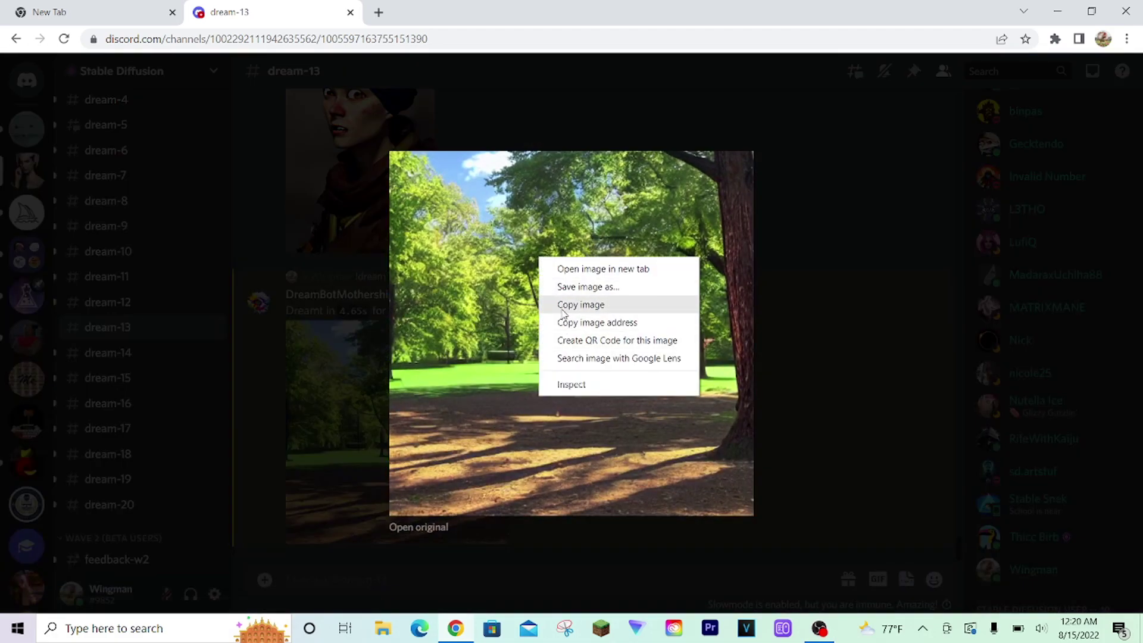
click(563, 307)
key(Escape)
Copy the sent prompt "!dream Very sunny day in a park -S 44433322" and paste it into the message field.
scroll(541, 273, up, 5)
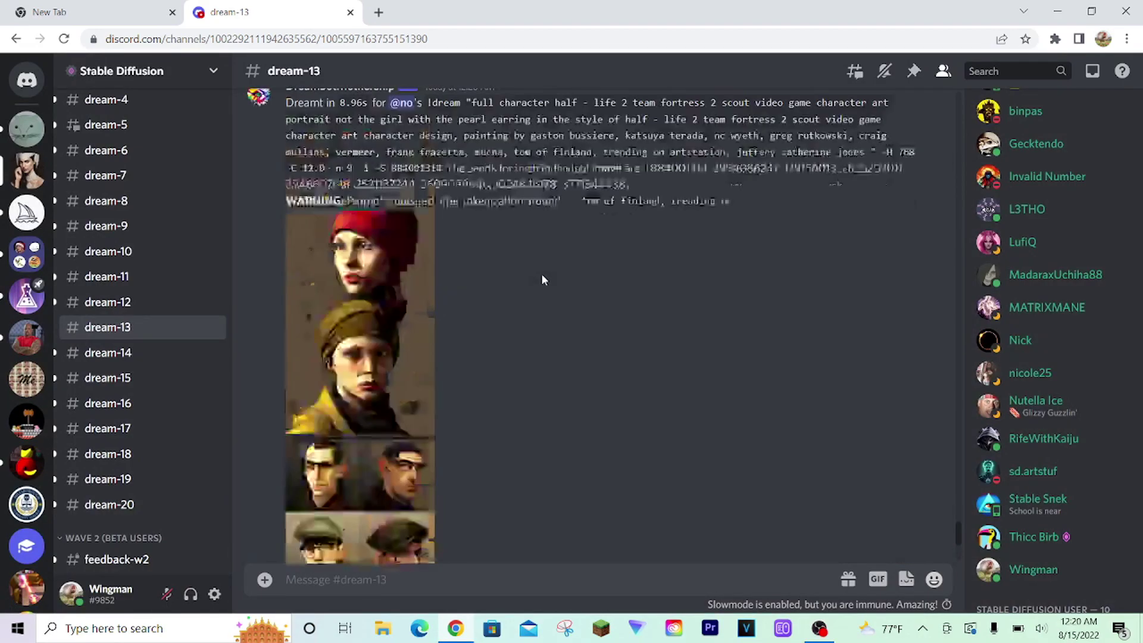
drag(516, 344, 285, 344)
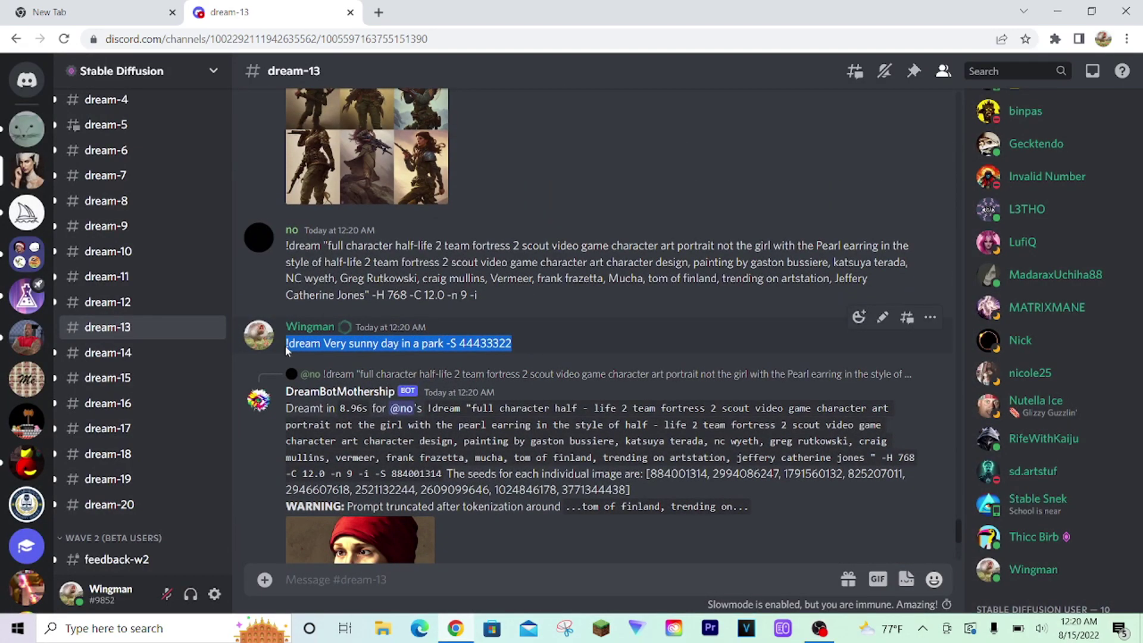
right_click(284, 345)
click(302, 355)
scroll(536, 402, down, 10)
click(515, 570)
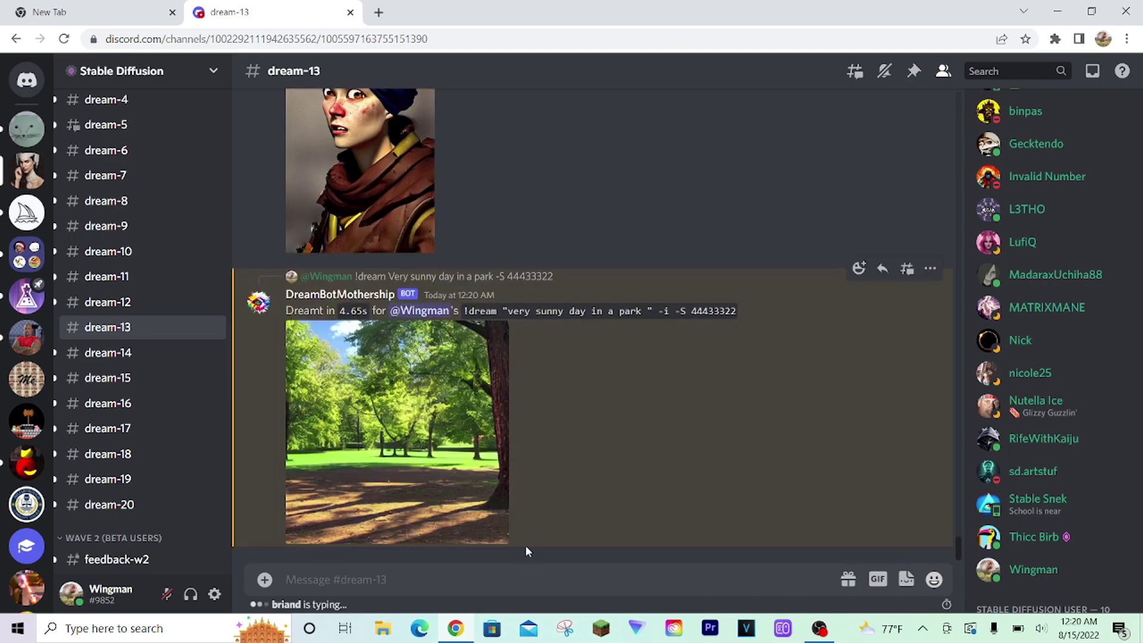
key(ctrl+v)
Remove the word "Very" from the pasted park prompt and send it with the same seed.
double_click(335, 579)
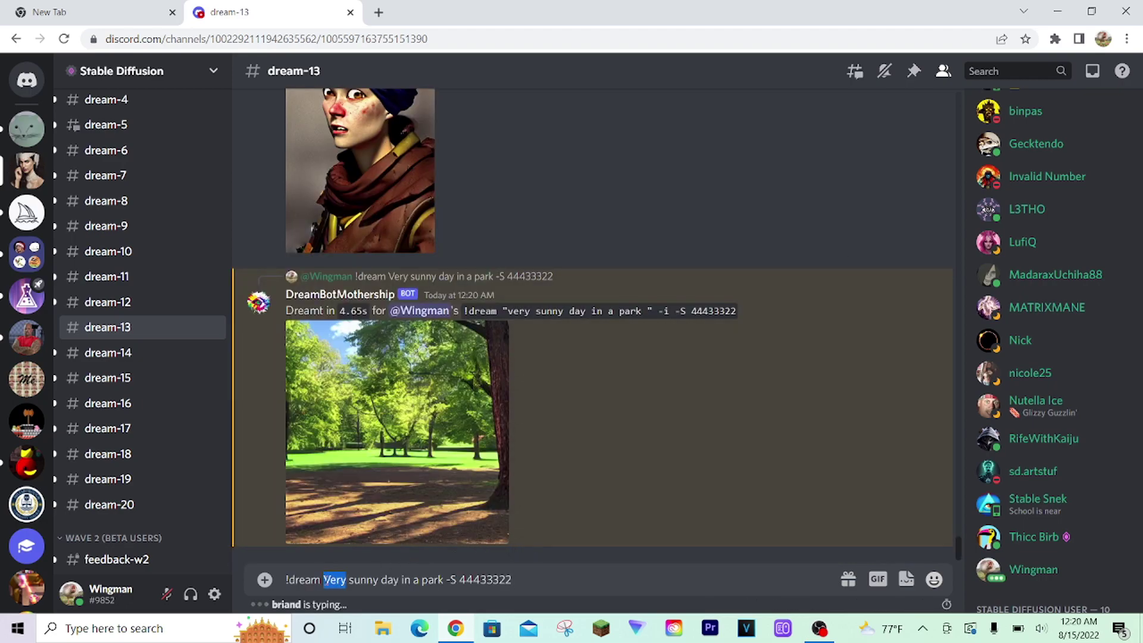
key(BackSpace)
key(Return)
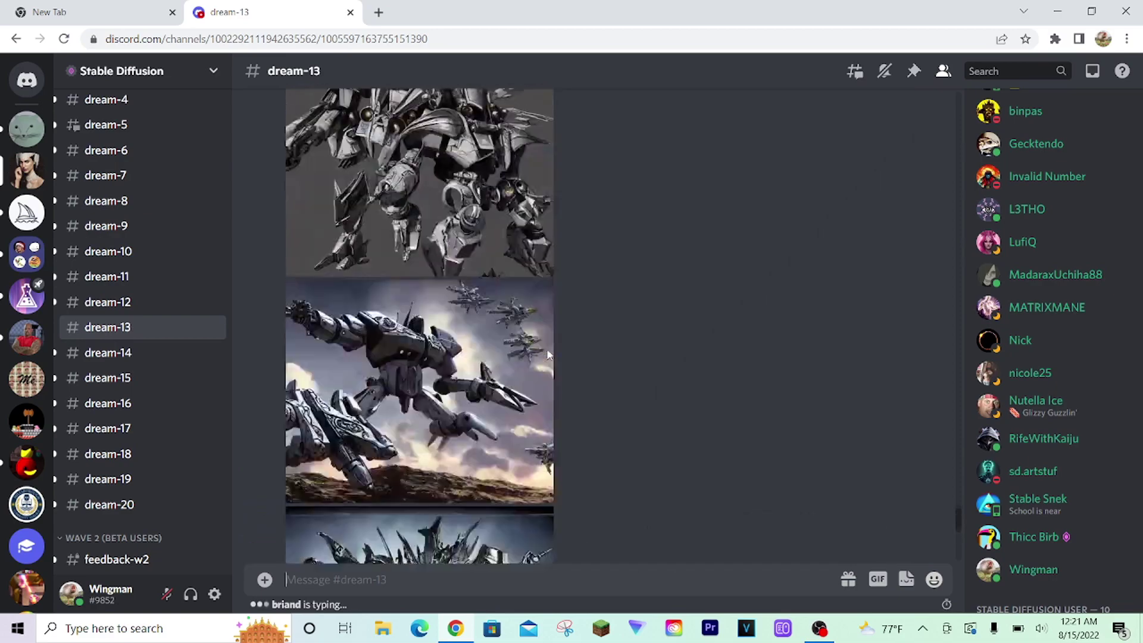
View the "very sunny day" and "sunny day" park images enlarged one after the other, closing each preview.
scroll(581, 348, down, 15)
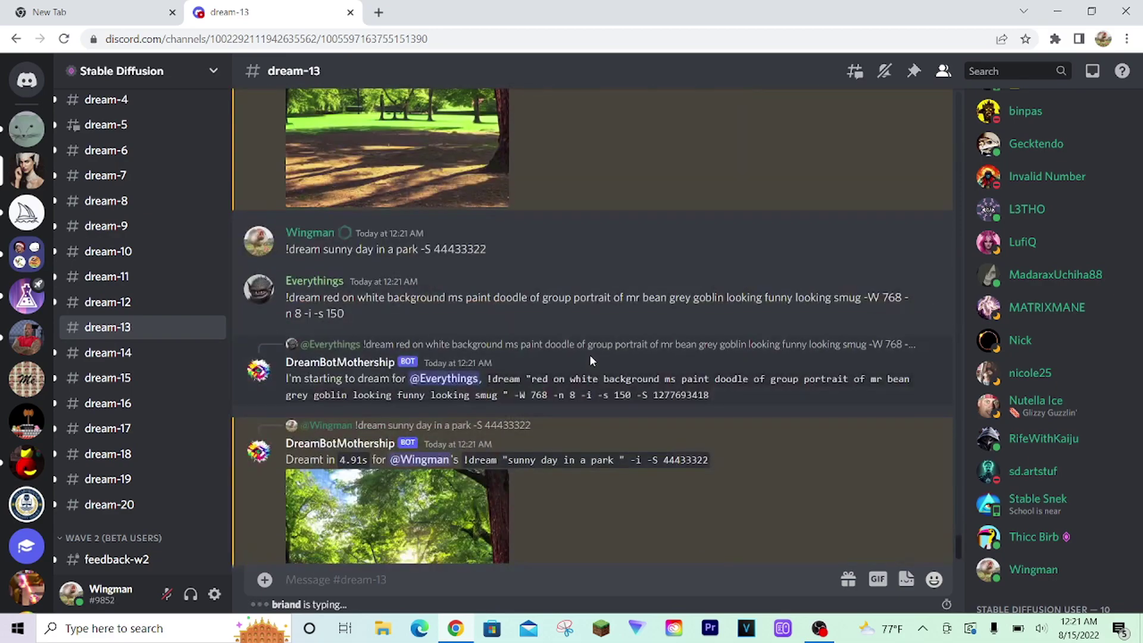
scroll(501, 329, up, 3)
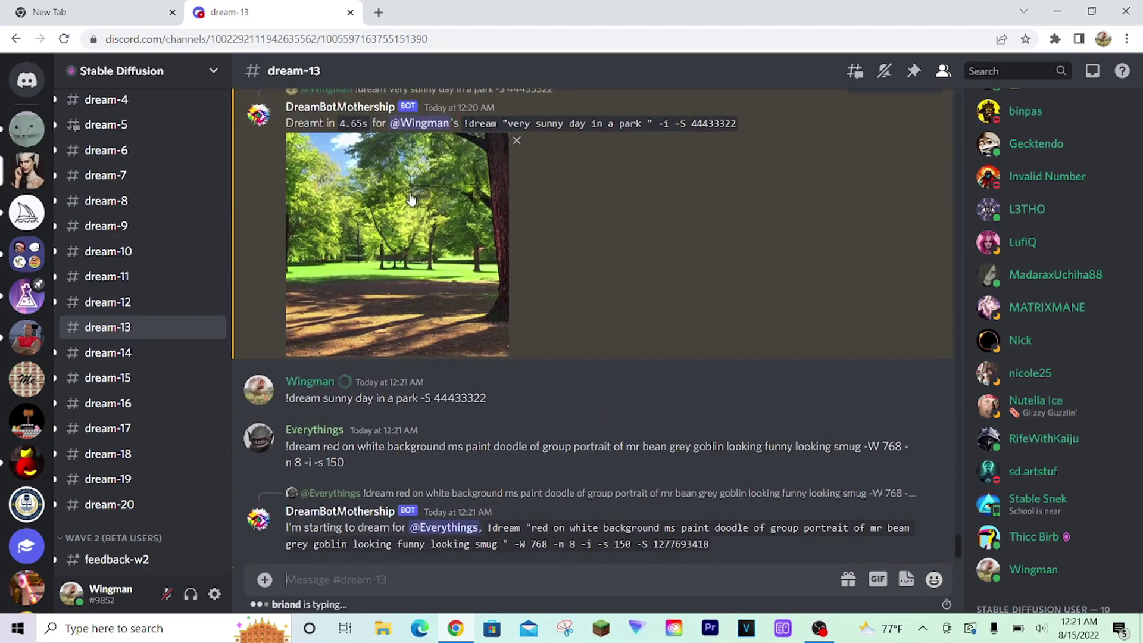
click(408, 234)
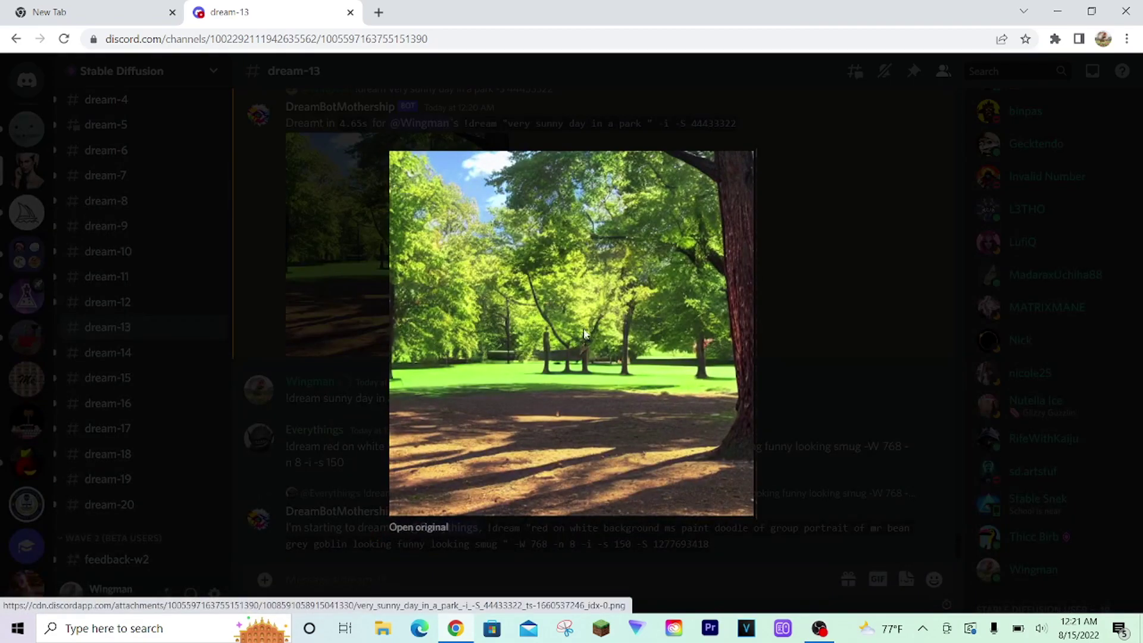
click(279, 326)
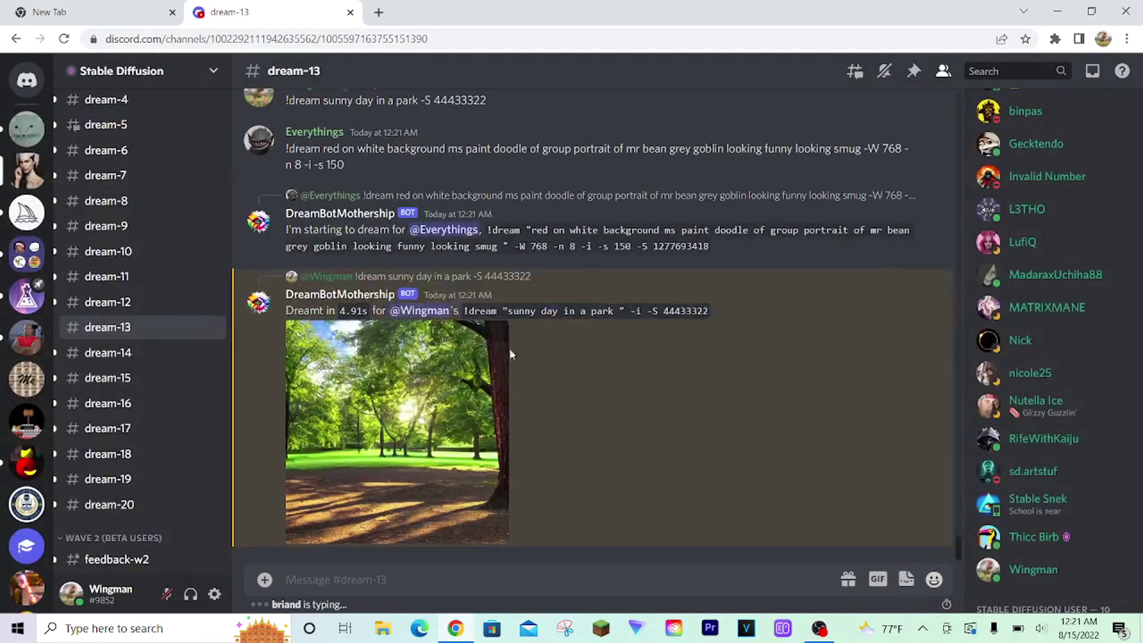
click(393, 451)
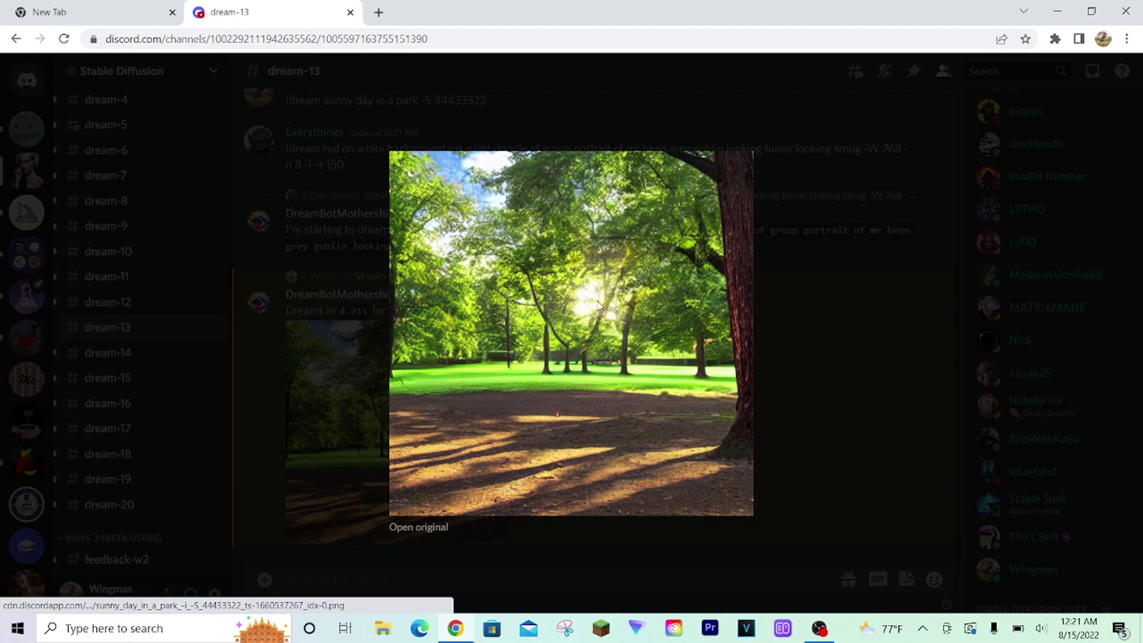
click(340, 312)
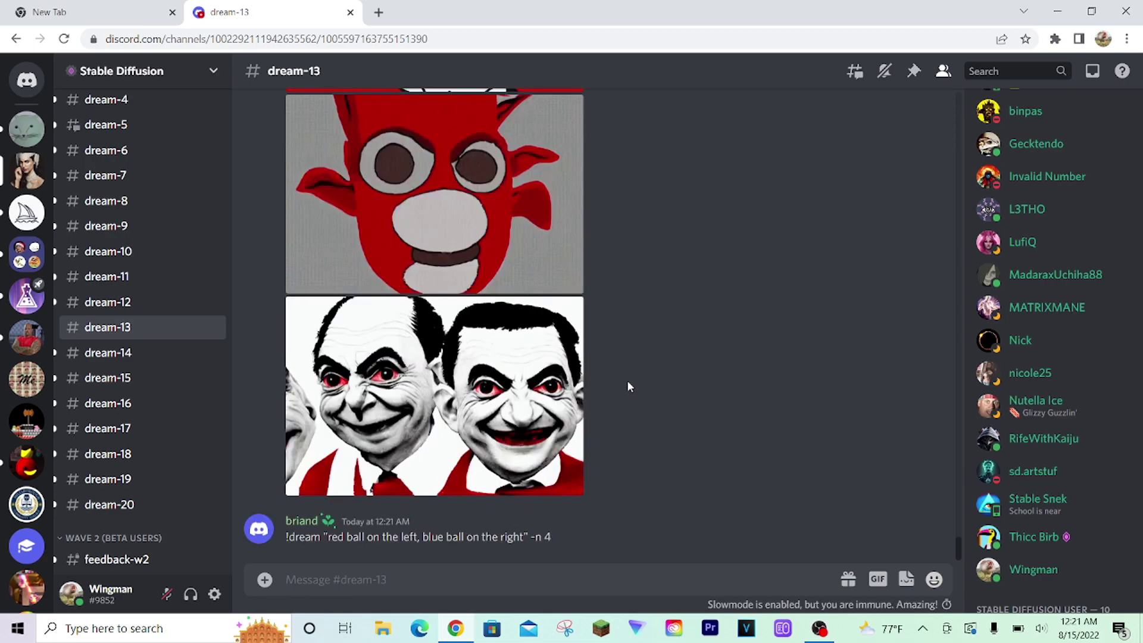
Compare the two park images in the channel, examining how dropping "very" changes the scene with the same seed.
scroll(622, 387, up, 1)
scroll(623, 381, down, 2)
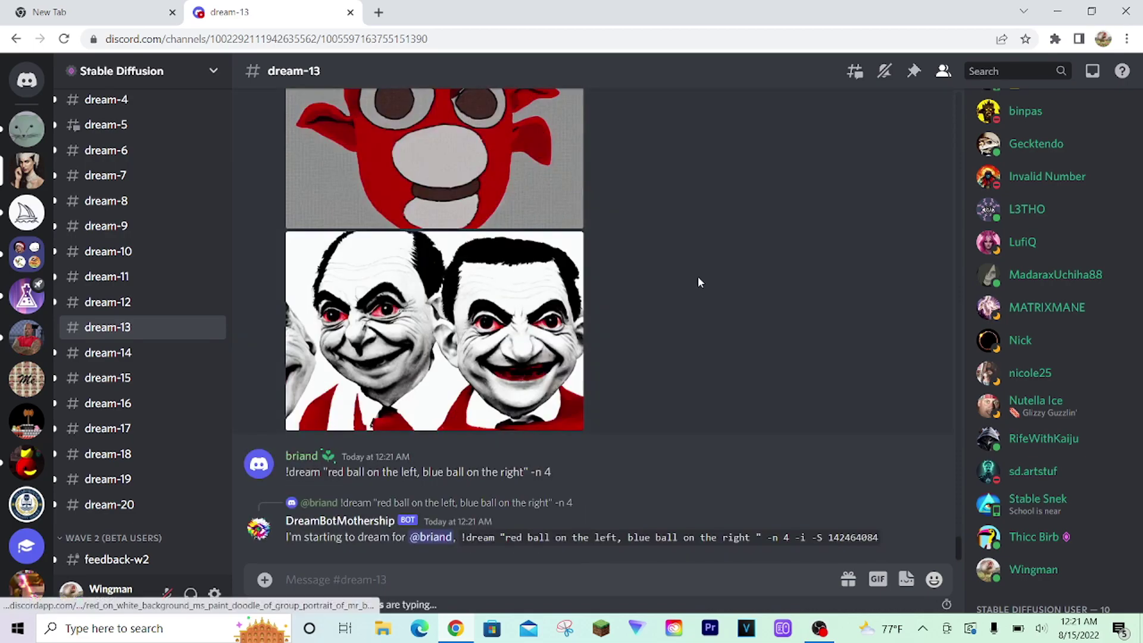
scroll(698, 277, up, 5)
scroll(692, 281, down, 5)
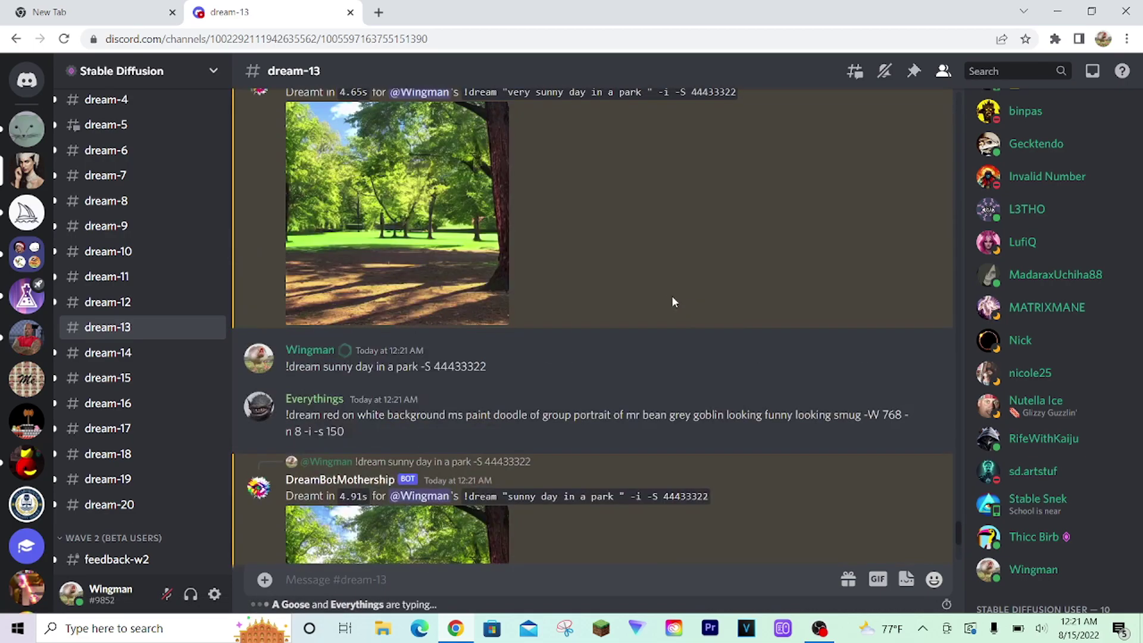
scroll(606, 237, down, 1)
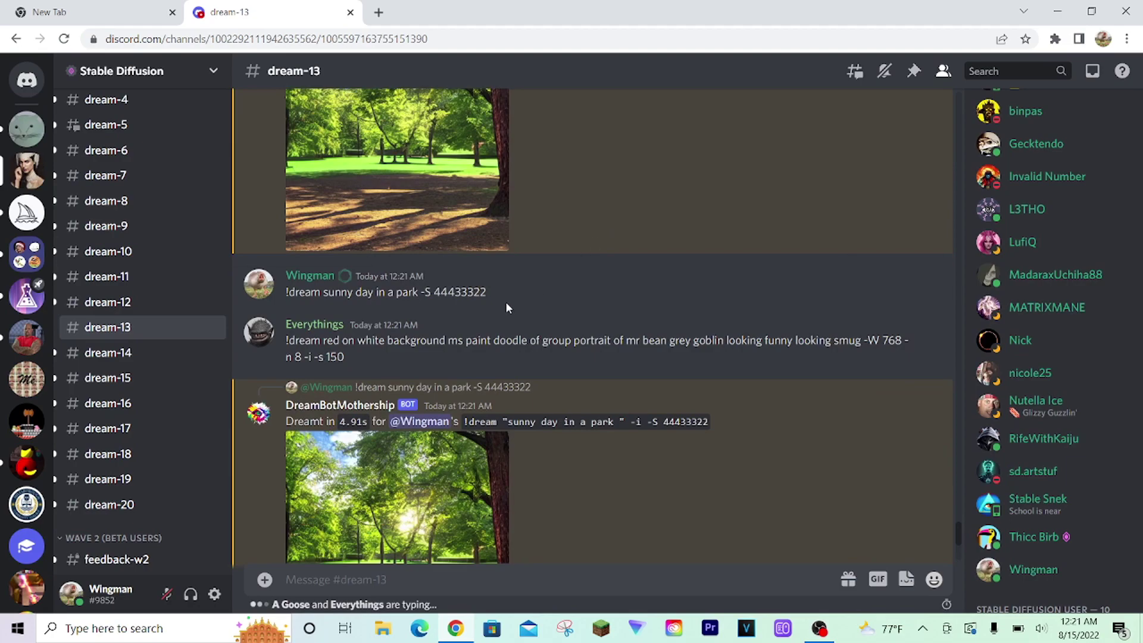
scroll(506, 305, down, 2)
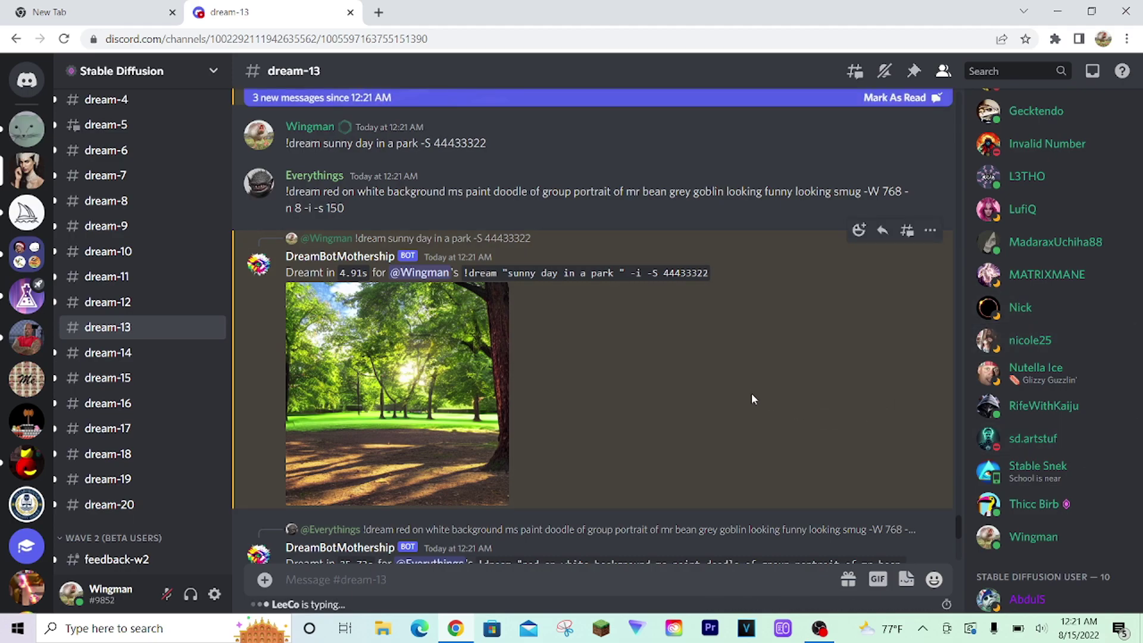
scroll(751, 392, up, 3)
scroll(686, 305, up, 4)
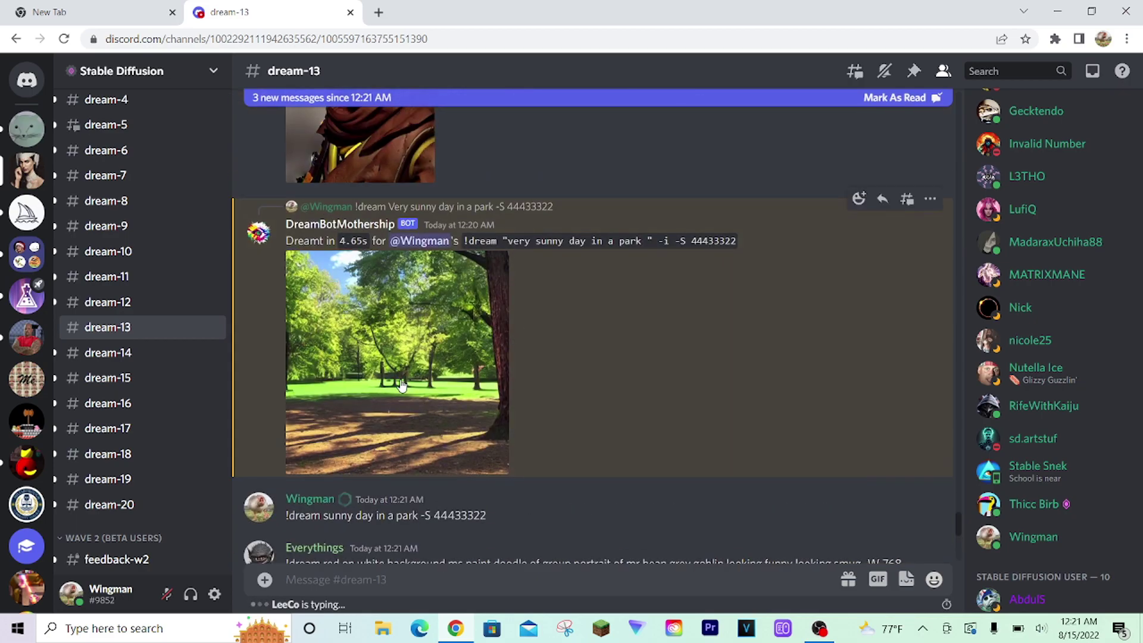
scroll(631, 330, down, 6)
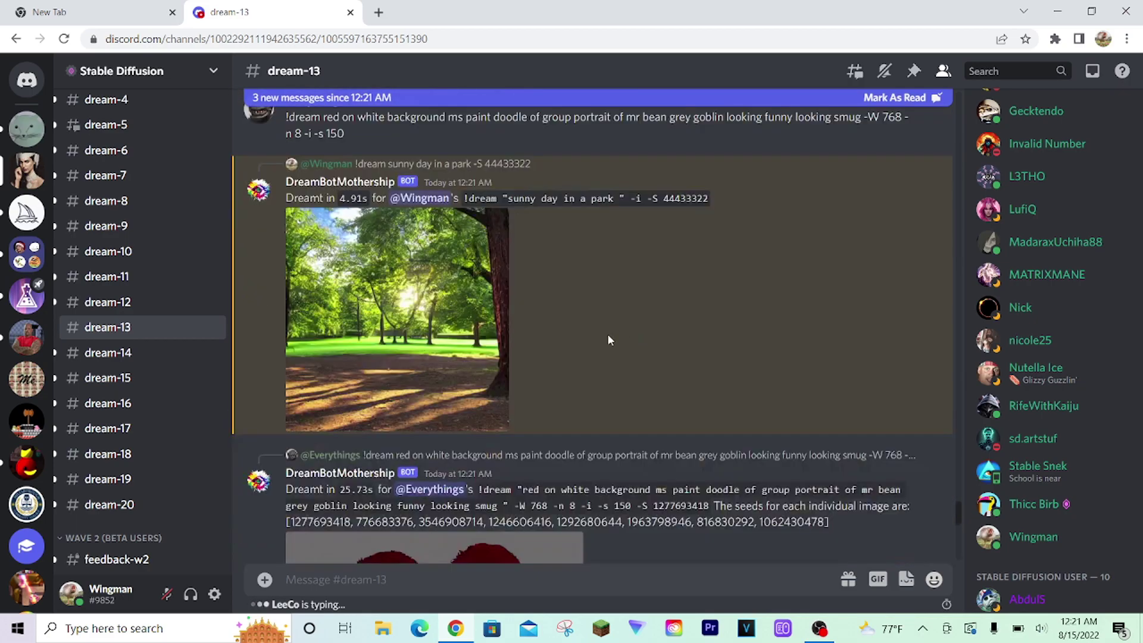
scroll(536, 369, up, 6)
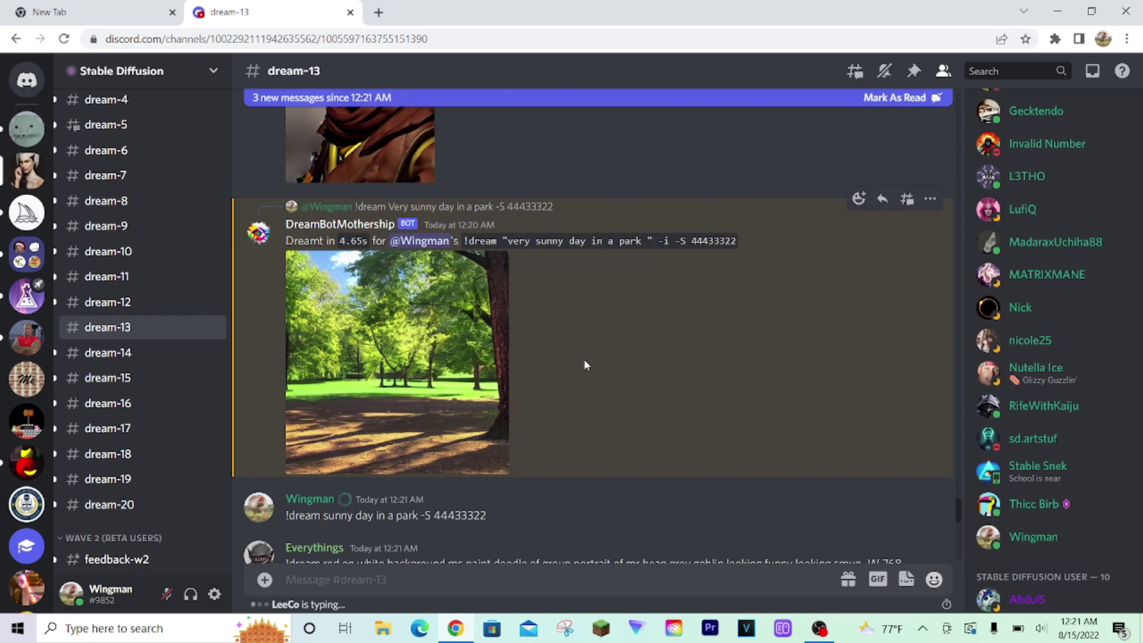
scroll(569, 376, down, 5)
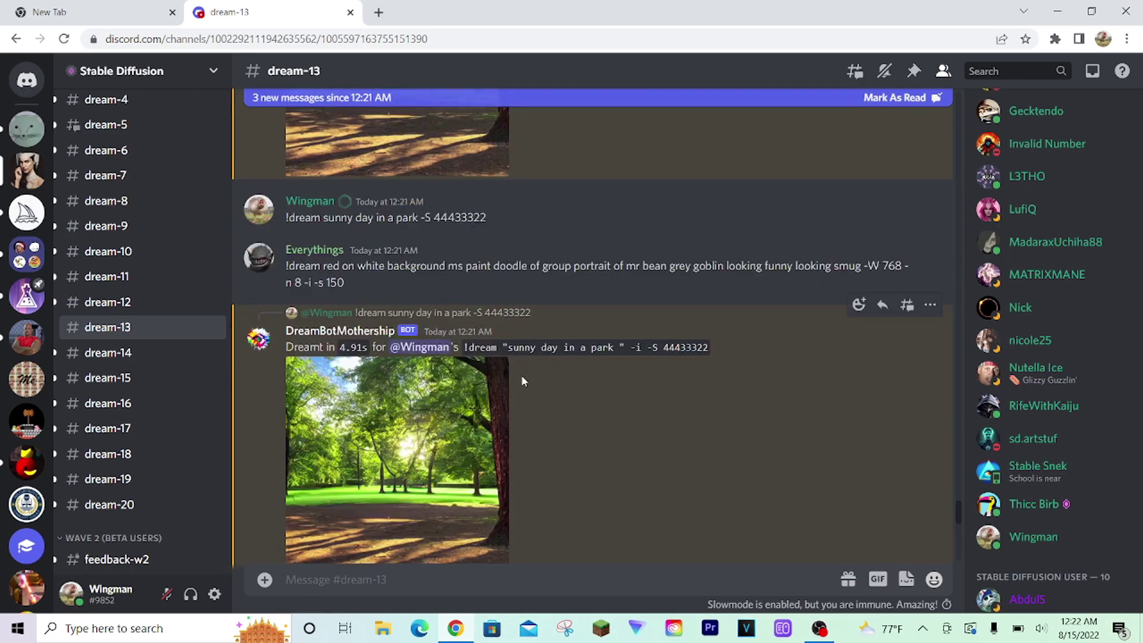
Copy the sent prompt "!dream sunny day in a park -S 44433322" and paste it into the message field.
scroll(522, 380, down, 10)
scroll(498, 365, up, 8)
scroll(517, 380, up, 4)
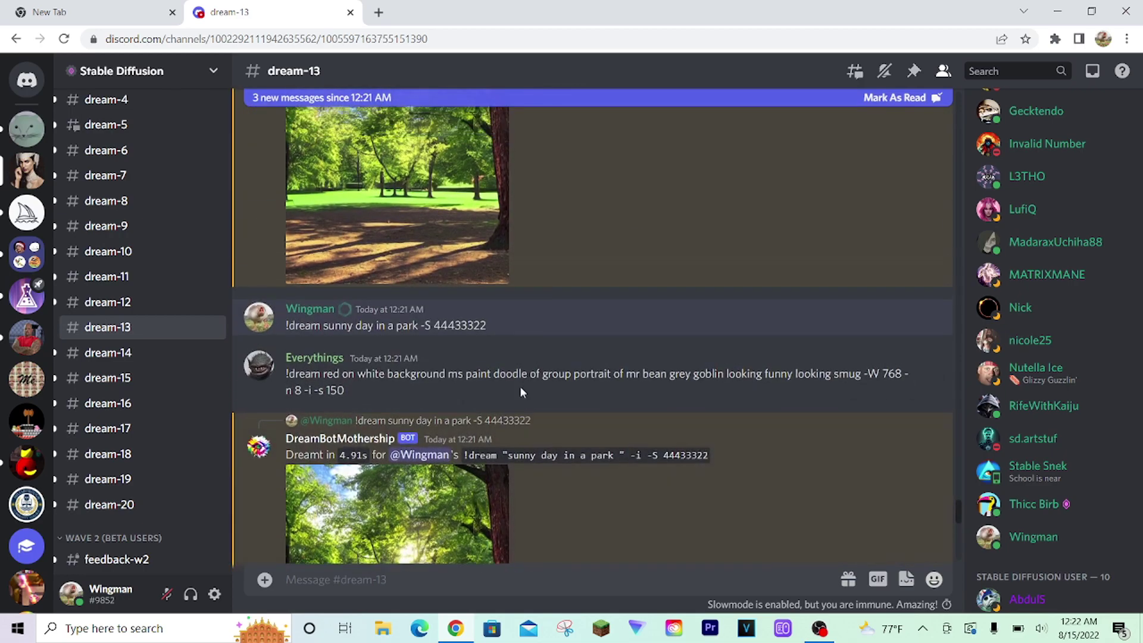
drag(346, 344, 271, 346)
right_click(273, 346)
click(310, 355)
click(422, 582)
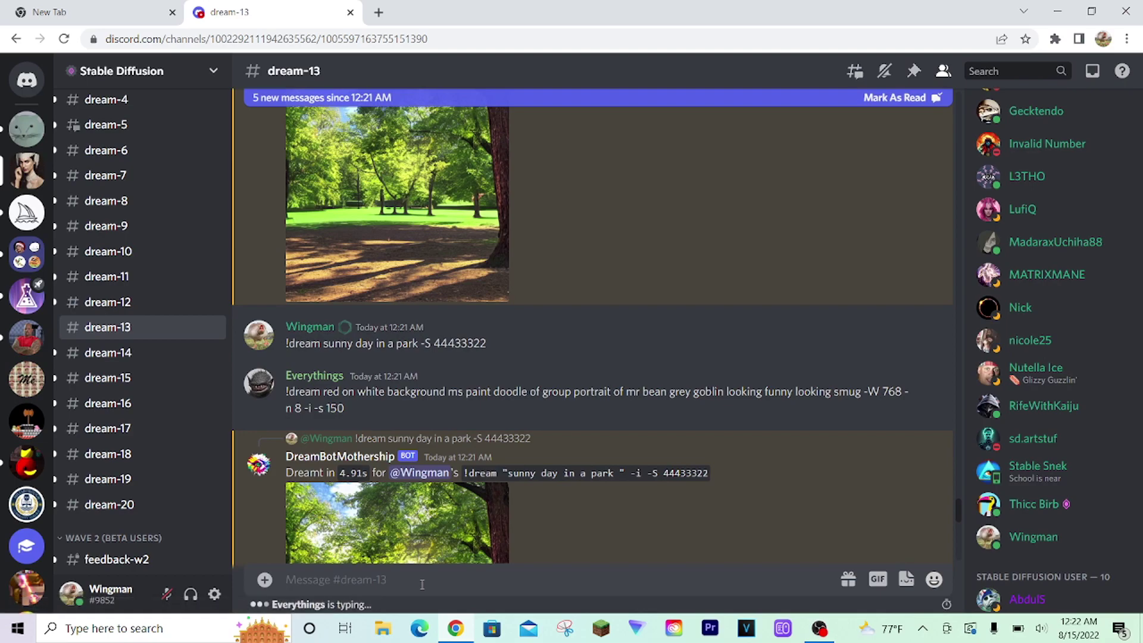
key(ctrl+v)
Insert "very" before "sunny", replace "day" with "night" in the pasted prompt, and send it.
click(324, 581)
text(very)
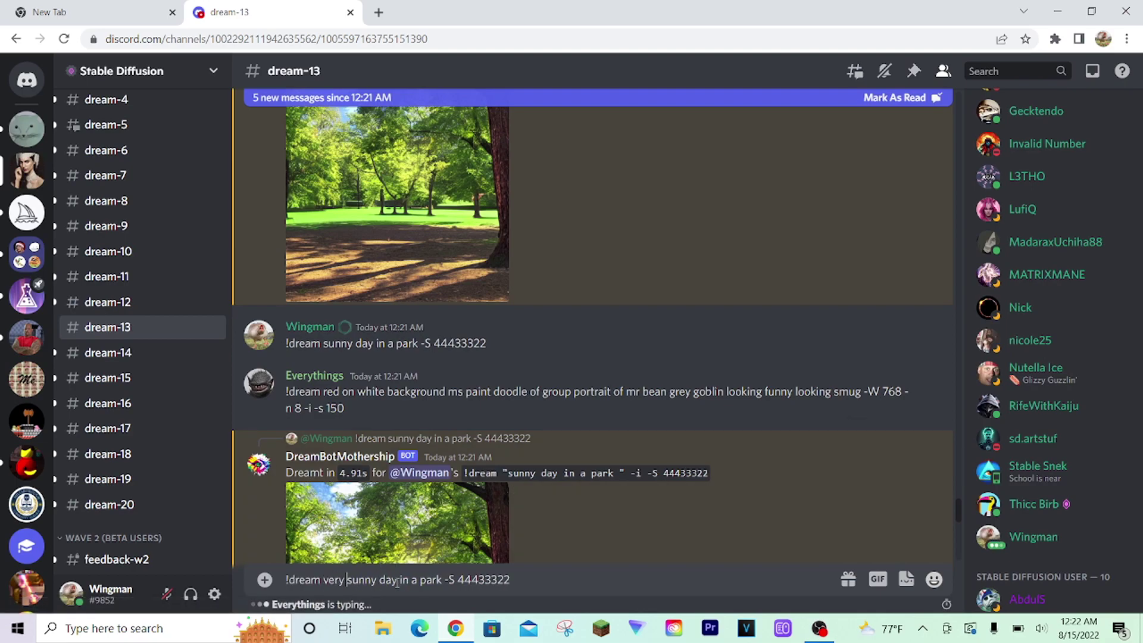
drag(398, 582, 381, 585)
text(nnig)
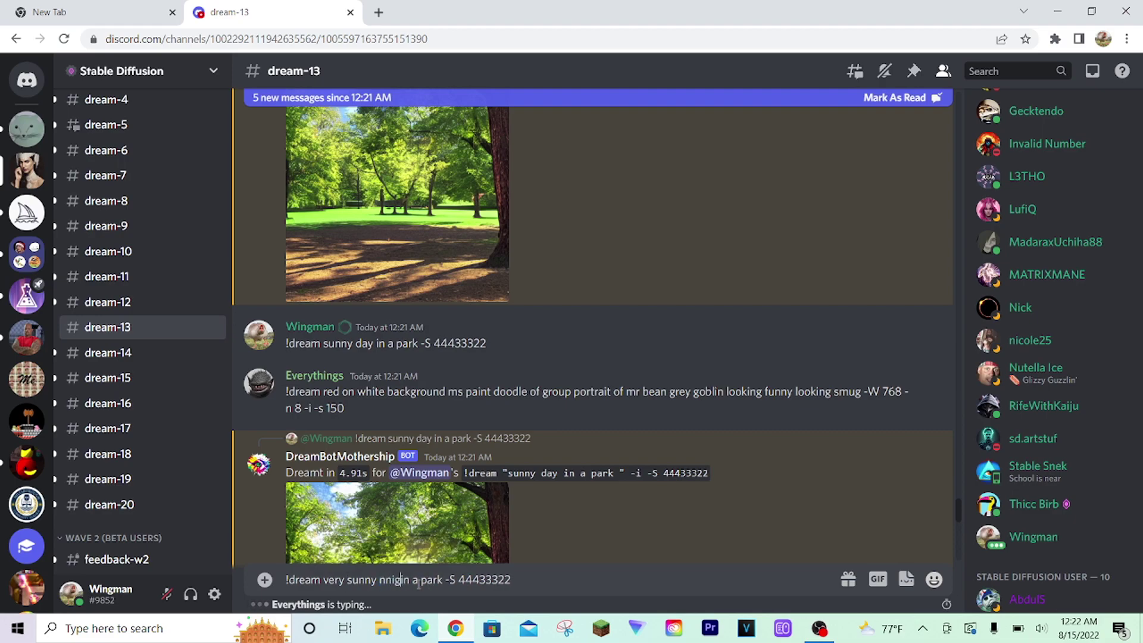
key(BackSpace)
key(BackSpace)
key(BackSpace)
text(ight)
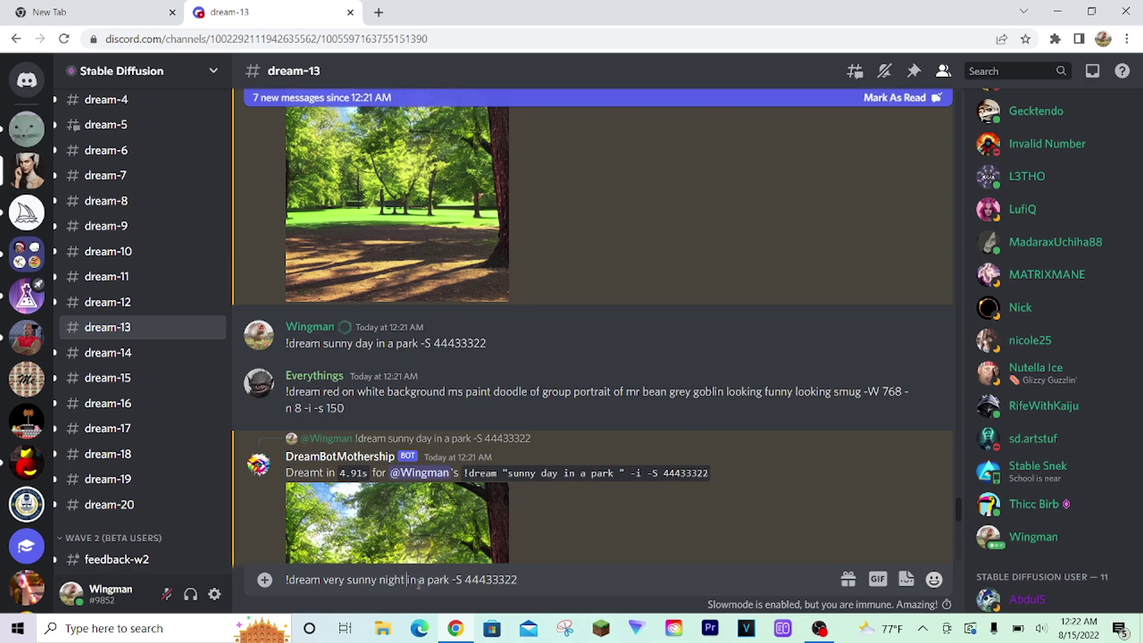
key(Return)
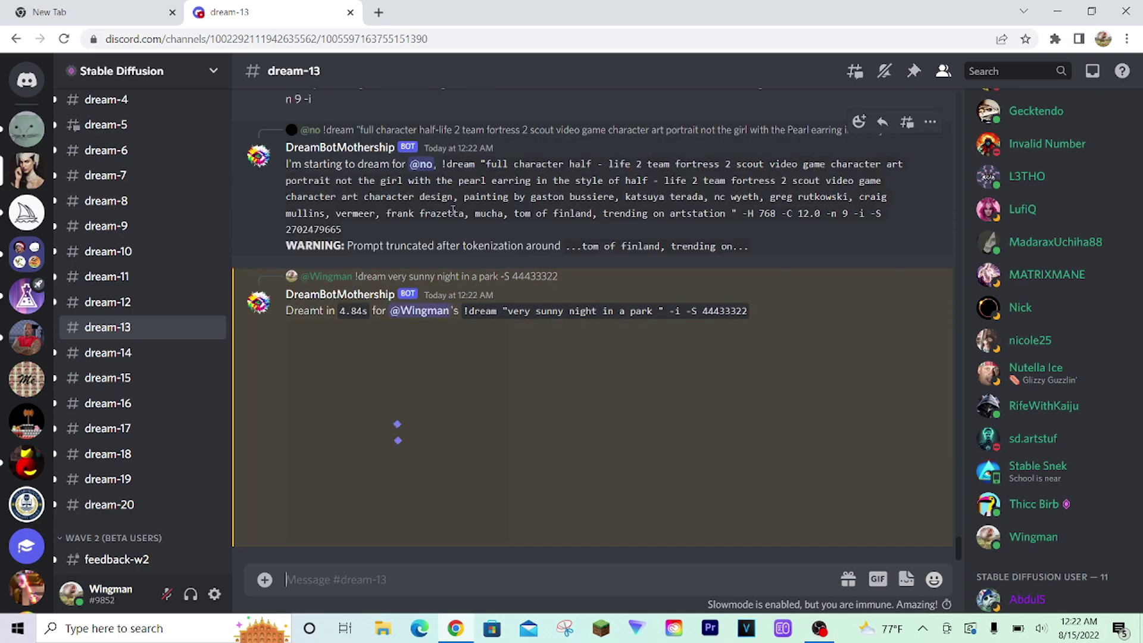
View the "very sunny night in a park" image enlarged, close the preview and return to the bot's reply.
click(396, 404)
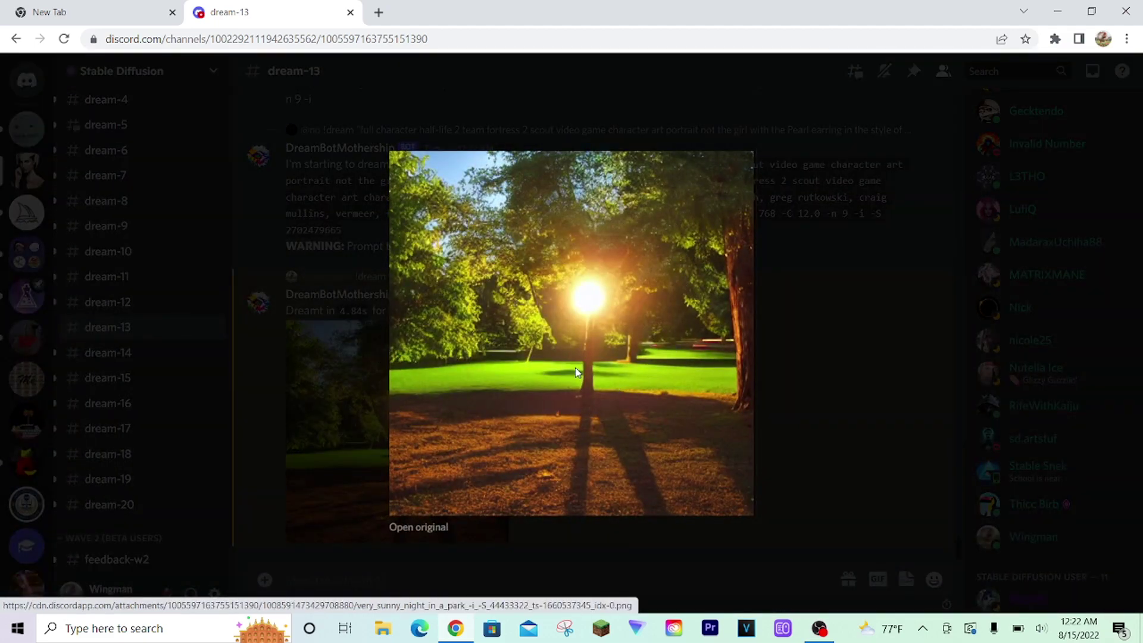
click(833, 348)
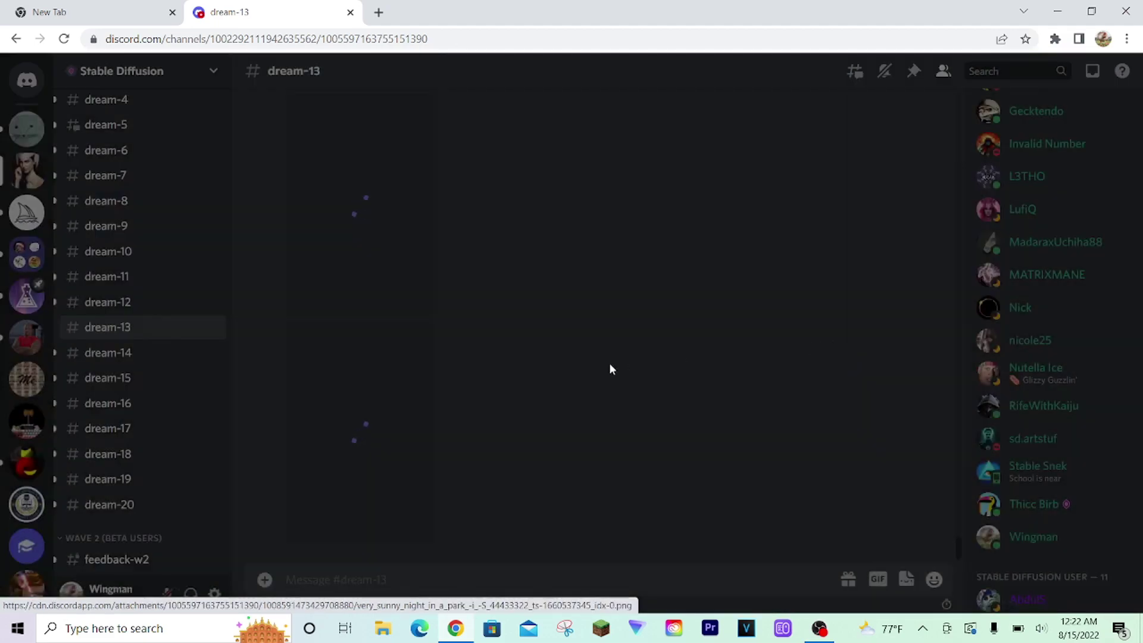
scroll(619, 339, up, 12)
scroll(622, 268, up, 5)
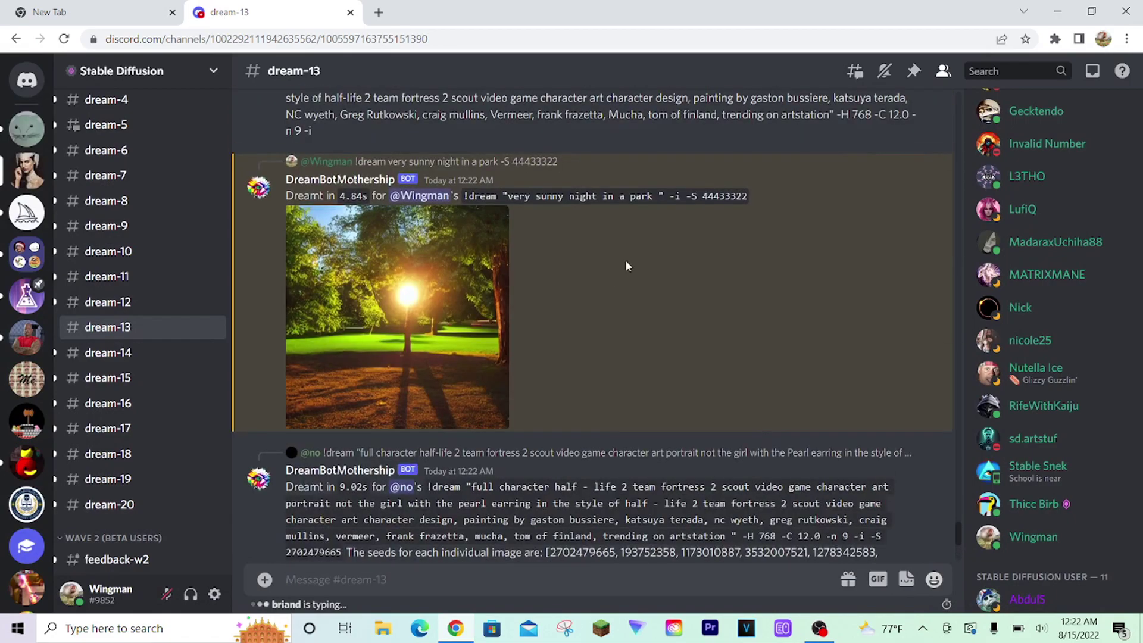
Find the daytime park image generated with seed 44433322, copy it from its enlarged preview and paste it into the message field.
scroll(535, 339, up, 5)
scroll(479, 337, up, 10)
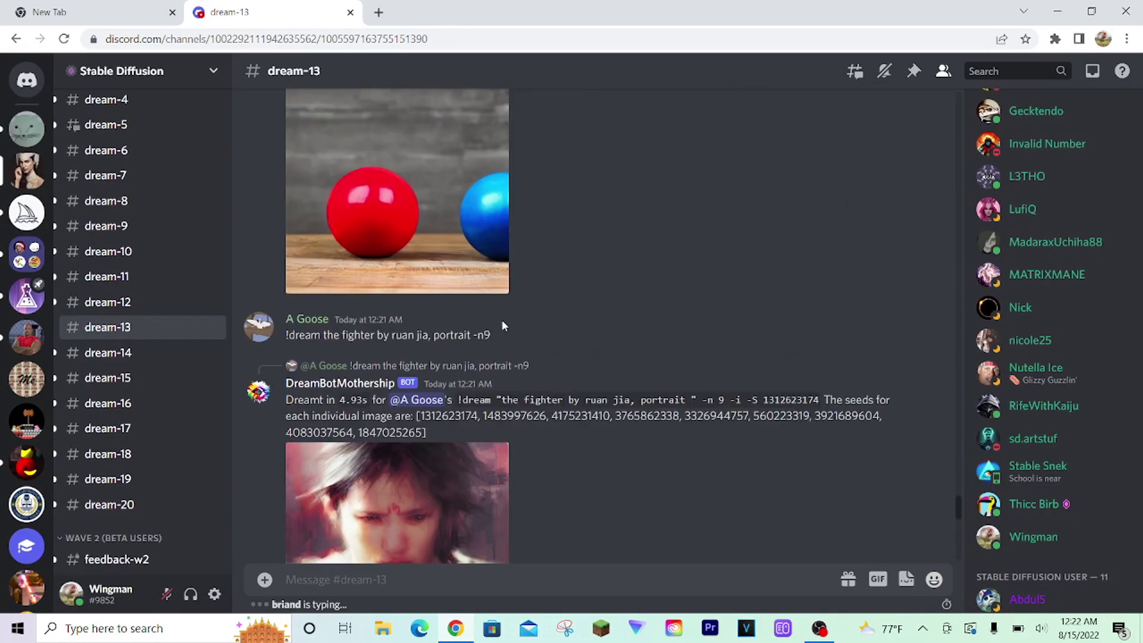
scroll(519, 327, up, 10)
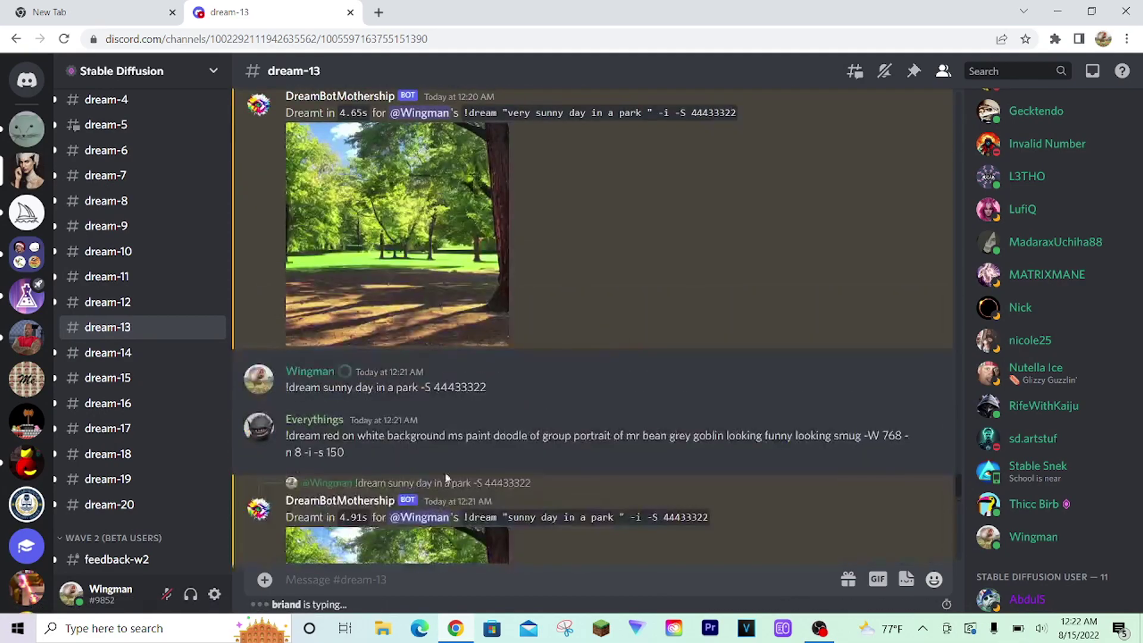
click(407, 544)
click(302, 393)
click(414, 272)
right_click(510, 278)
click(506, 327)
click(366, 405)
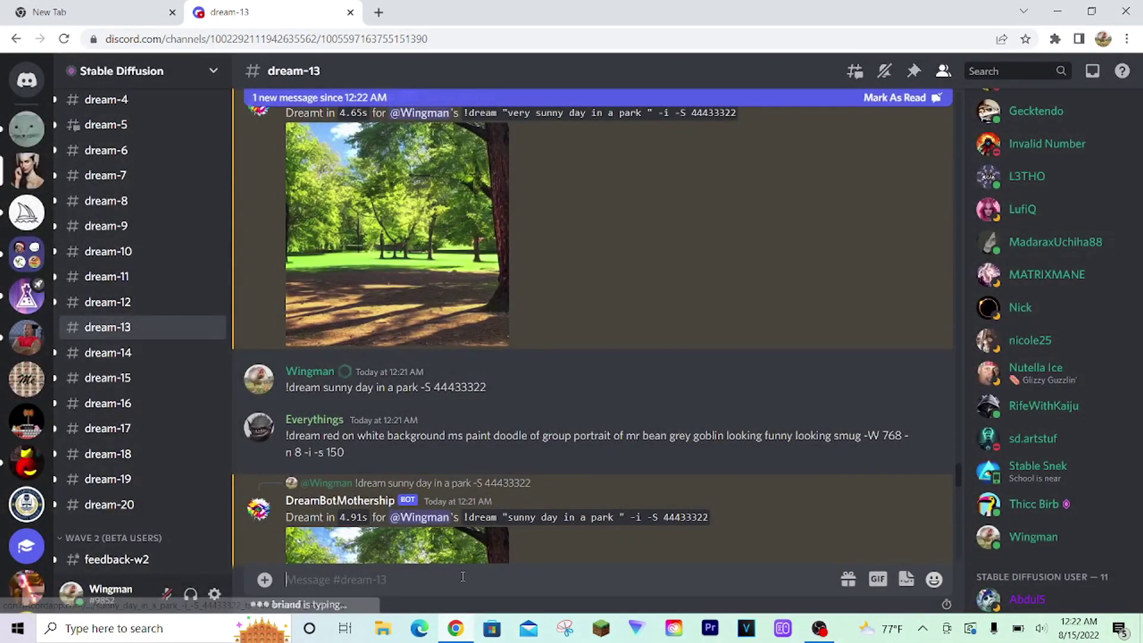
key(ctrl+v)
Copy the "very sunny night in a park" image, paste it beside the daytime one and send both images in one message.
scroll(655, 253, up, 5)
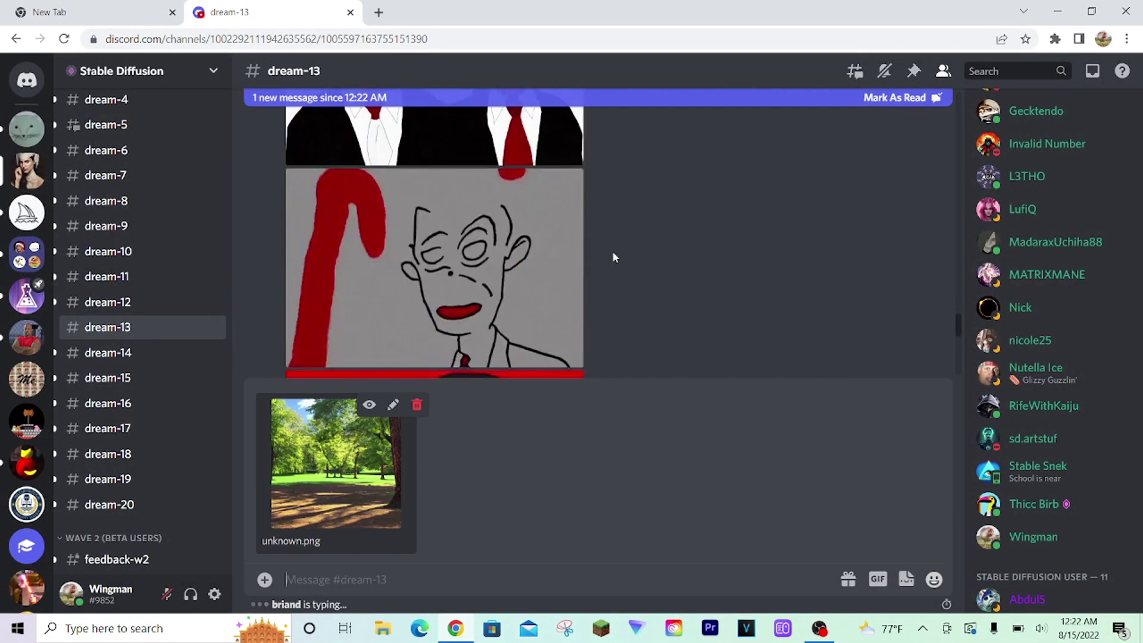
scroll(569, 243, down, 2)
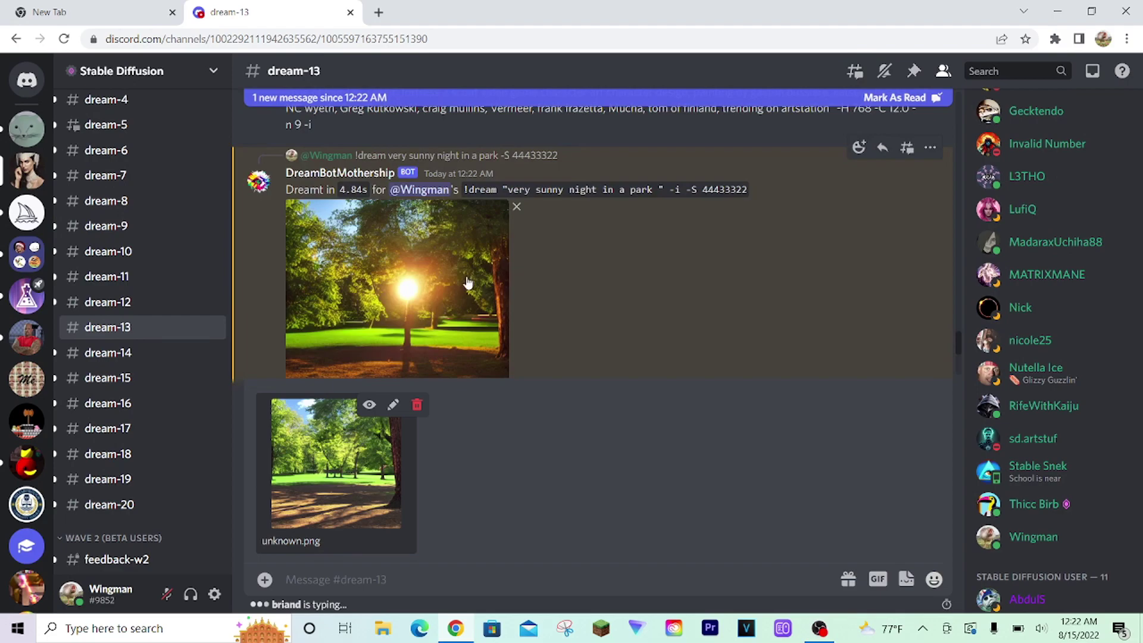
click(466, 279)
right_click(602, 289)
click(619, 337)
click(406, 581)
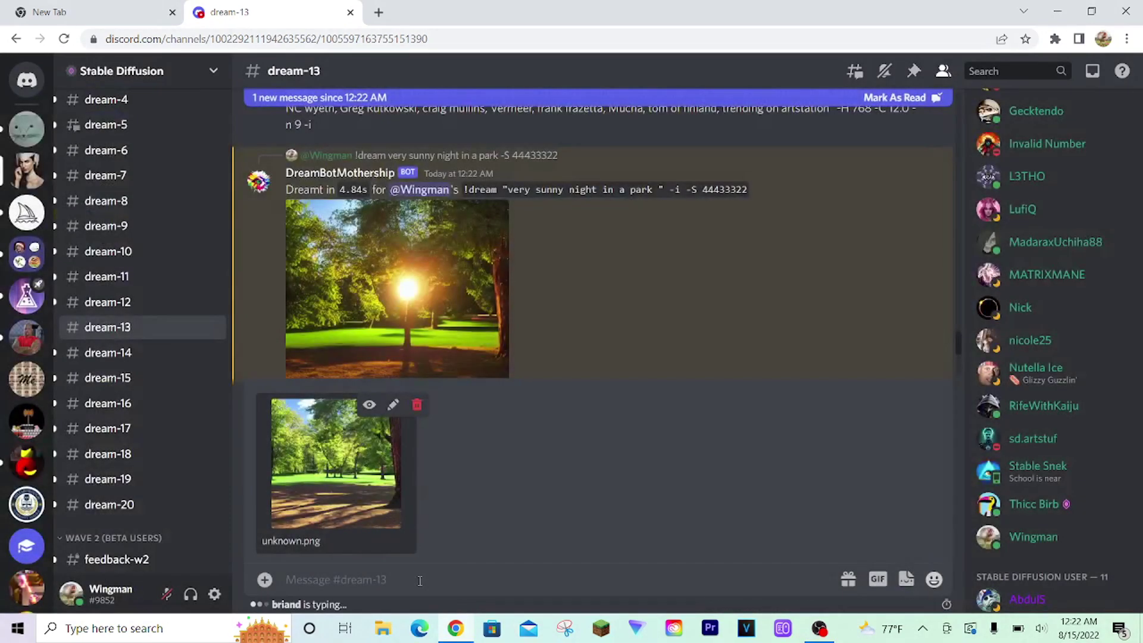
key(ctrl+v)
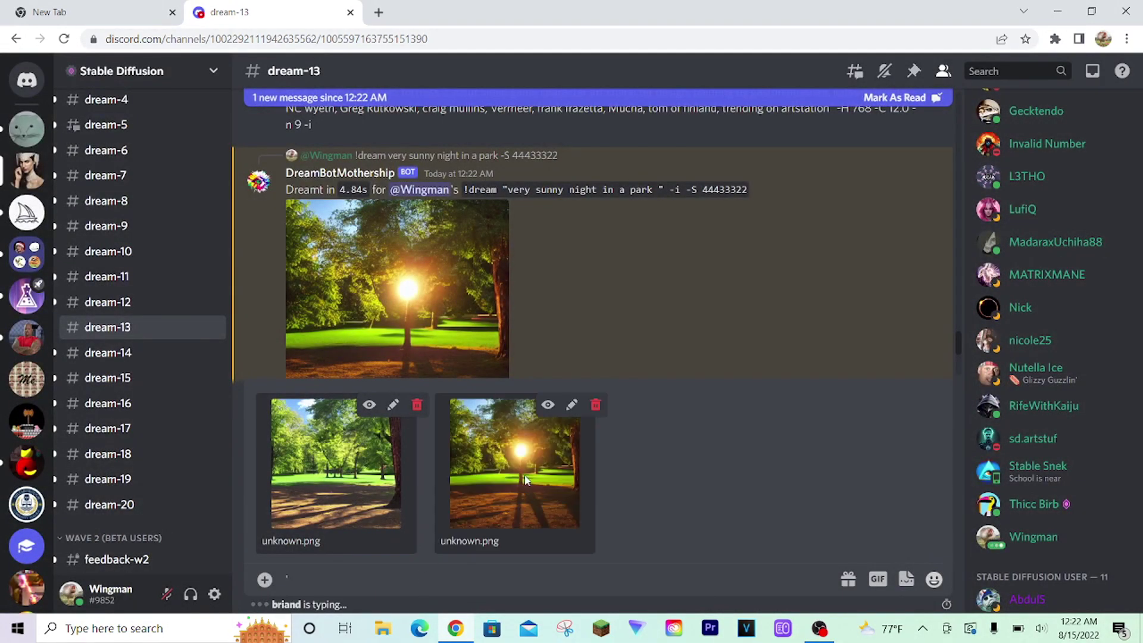
key(Return)
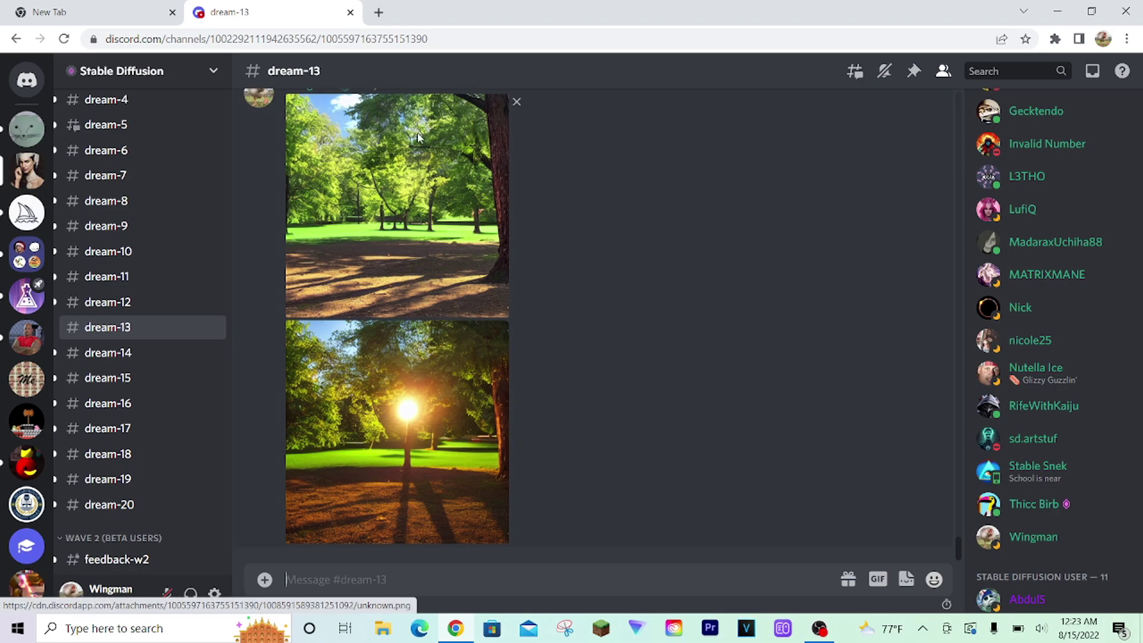
Compare the posted day and night park images, viewing the night image enlarged and closing its preview.
scroll(611, 293, up, 3)
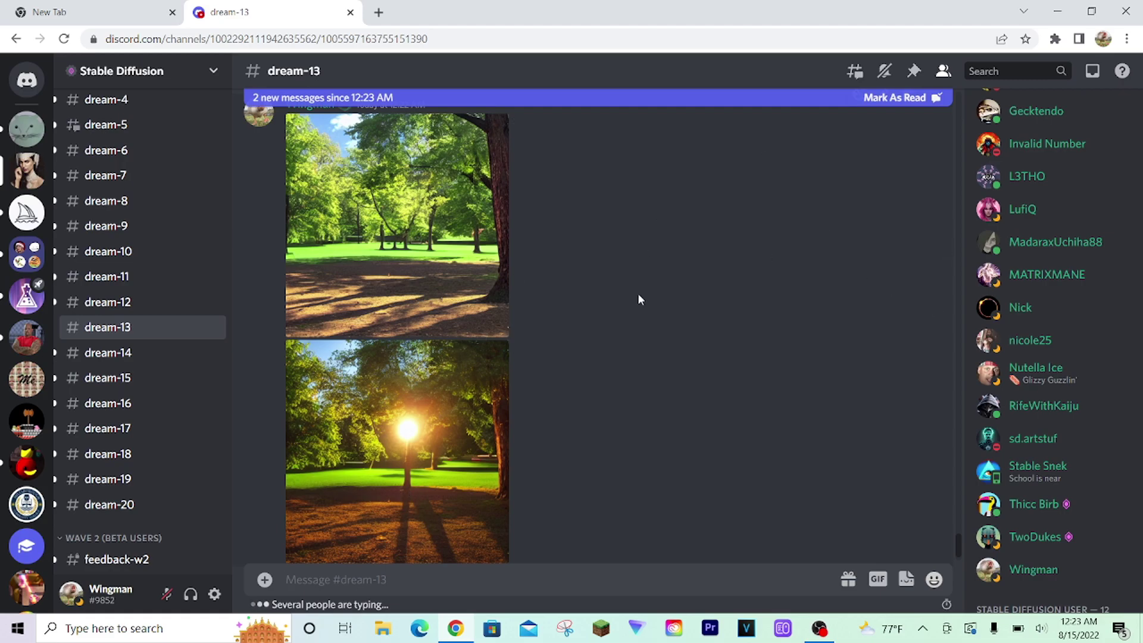
scroll(638, 293, up, 1)
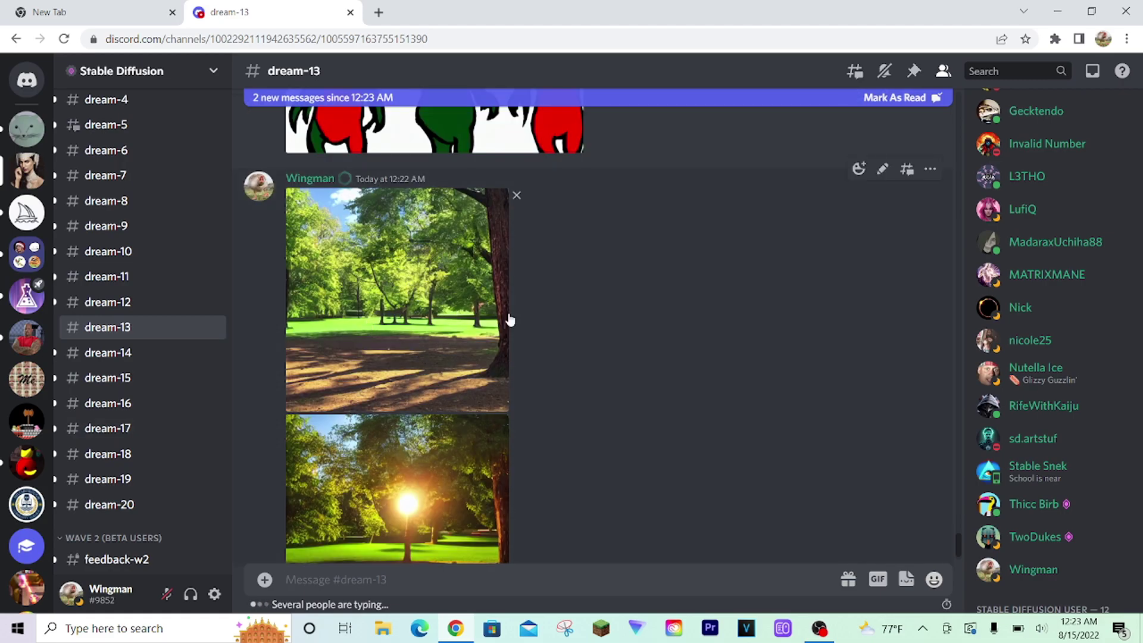
scroll(530, 310, down, 1)
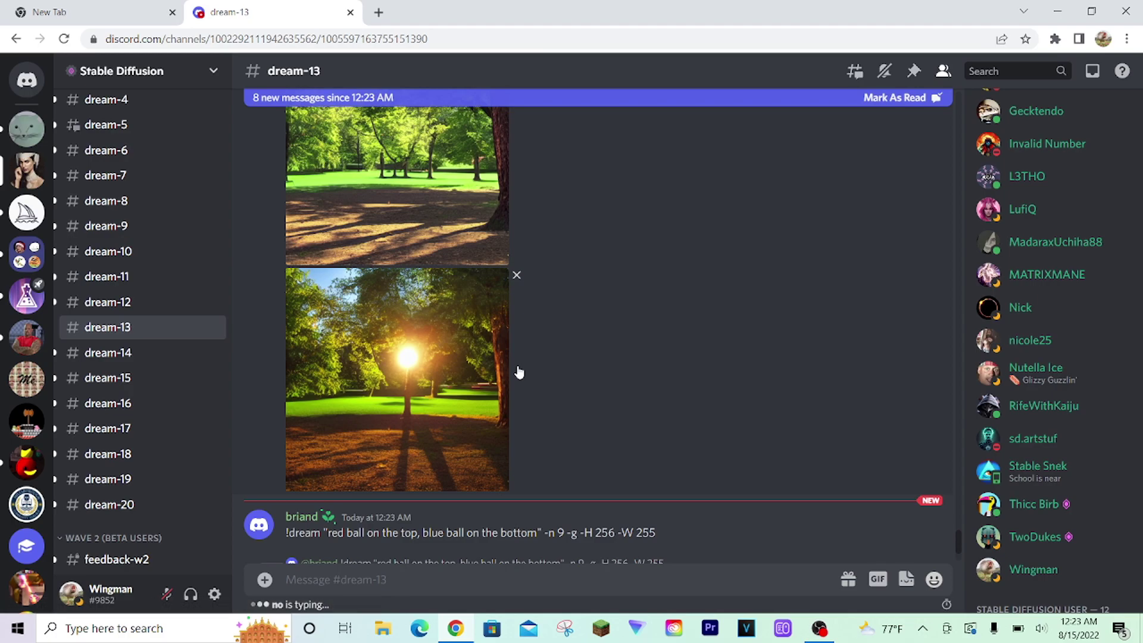
click(369, 354)
click(186, 321)
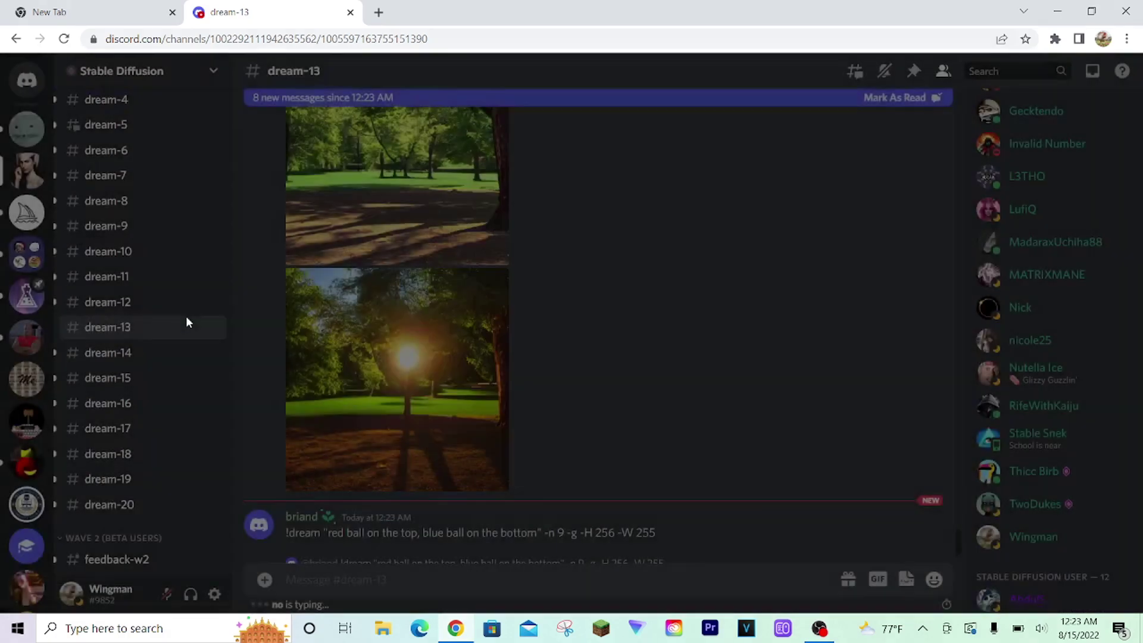
scroll(384, 356, up, 2)
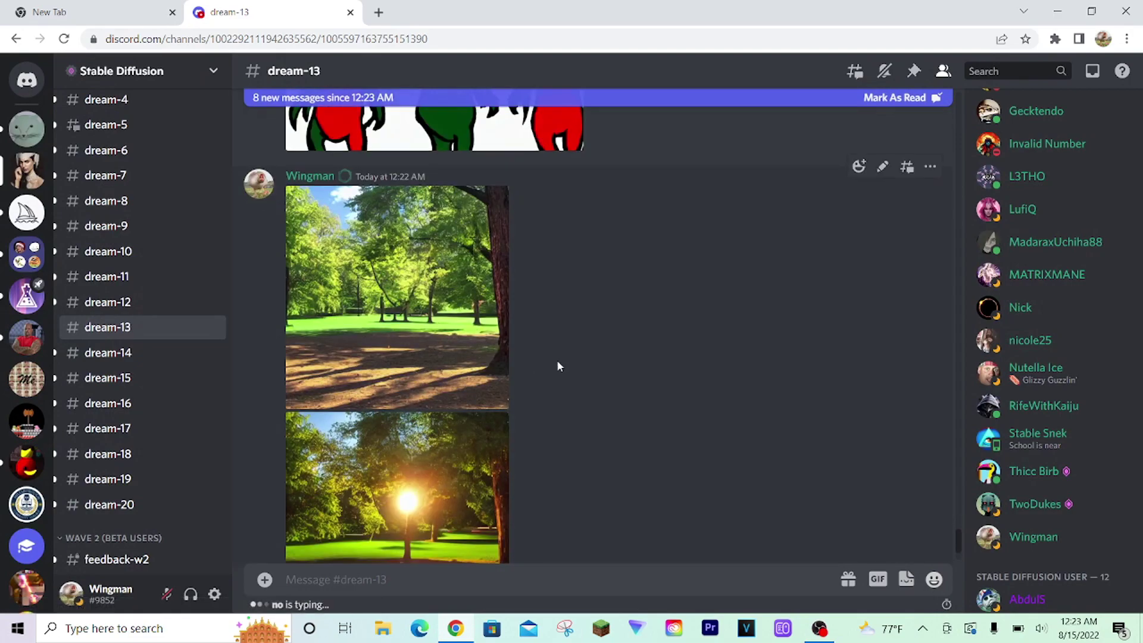
scroll(556, 360, down, 10)
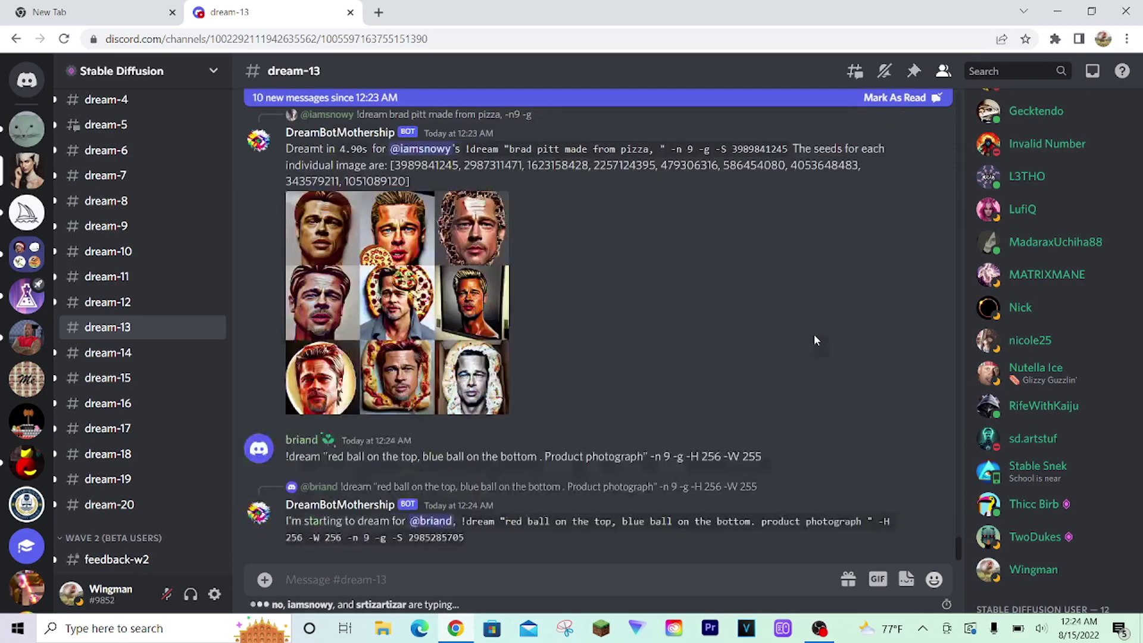
scroll(813, 340, up, 10)
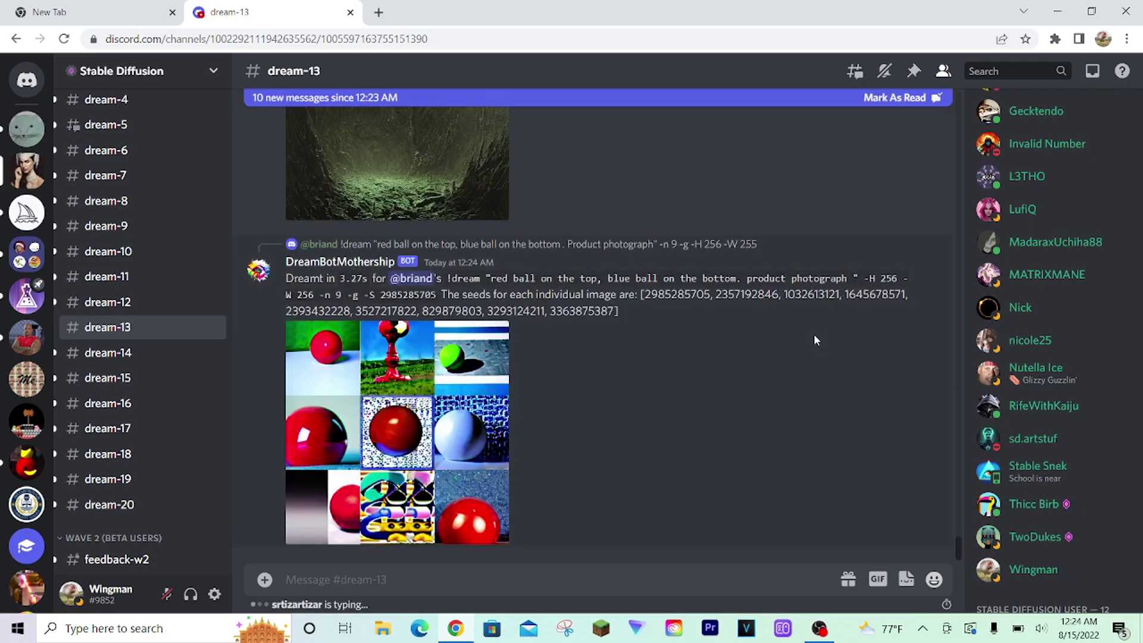
scroll(813, 340, up, 5)
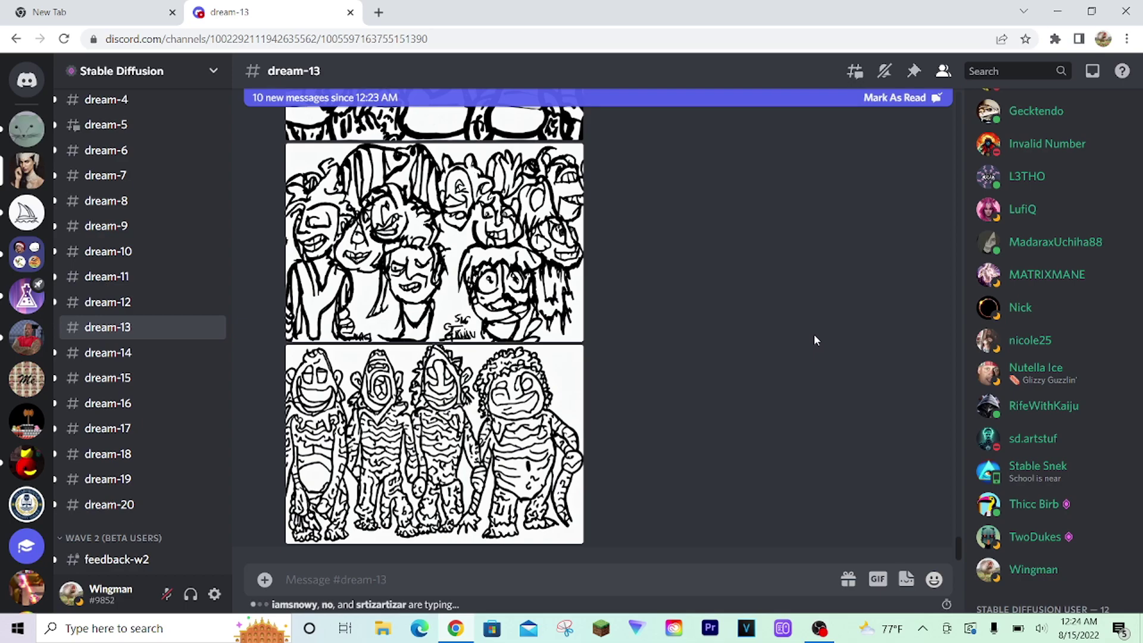
scroll(688, 324, up, 5)
scroll(744, 405, down, 5)
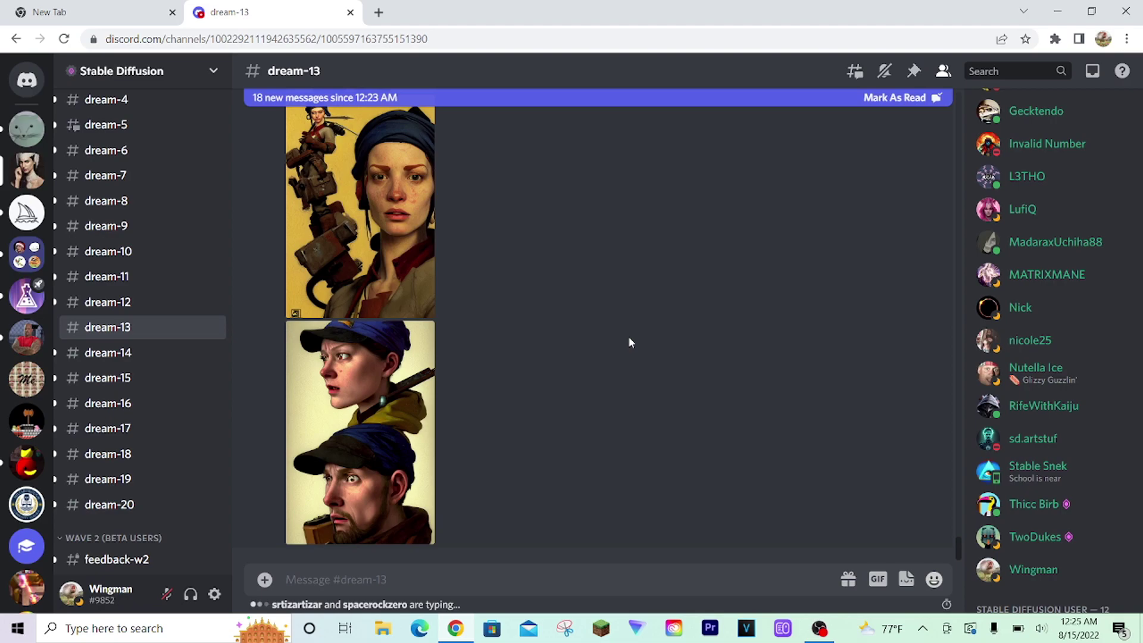
Write "-C 7.6" in the message field as an example of the parameter and erase it unsent.
click(677, 572)
text(C 7.6)
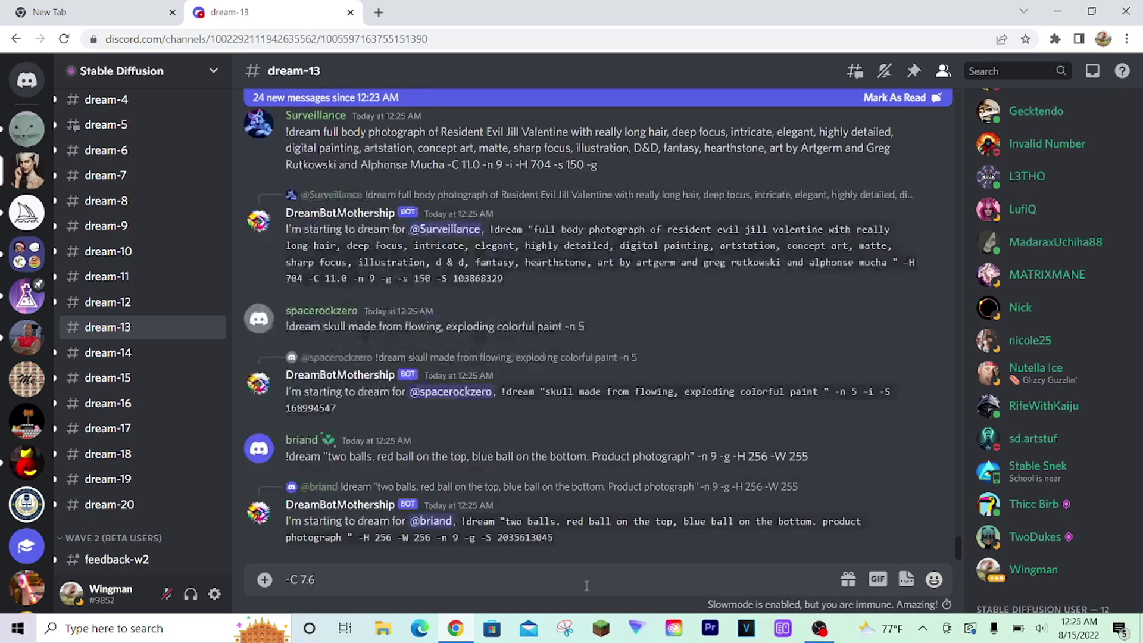
key(BackSpace)
key(BackSpace)
key(BackSpace)
key(BackSpace)
key(BackSpace)
key(BackSpace)
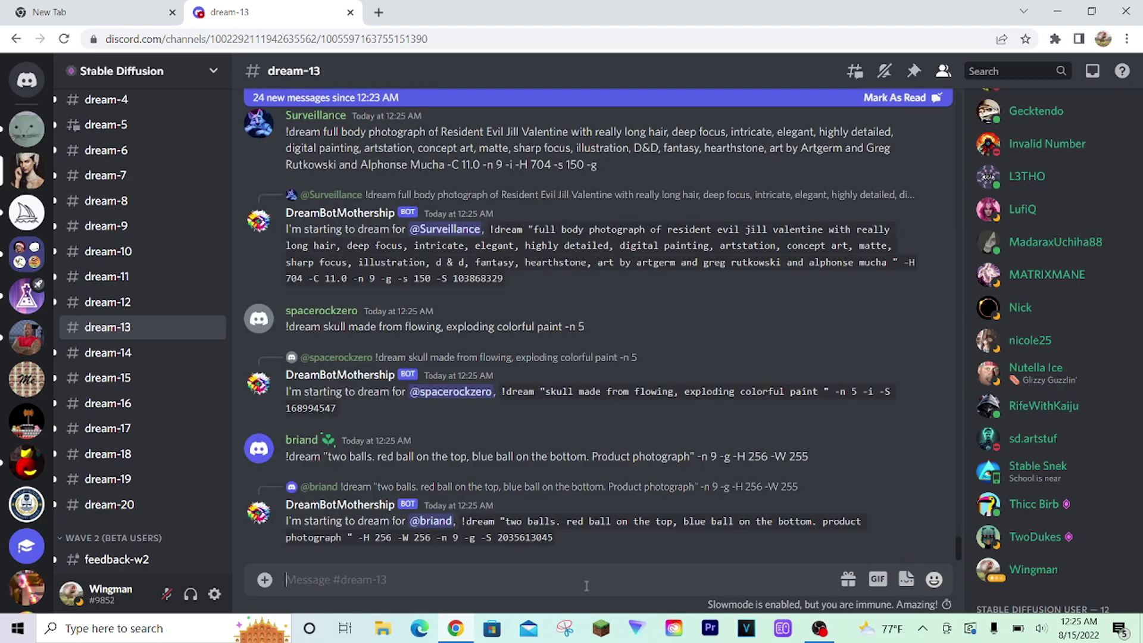